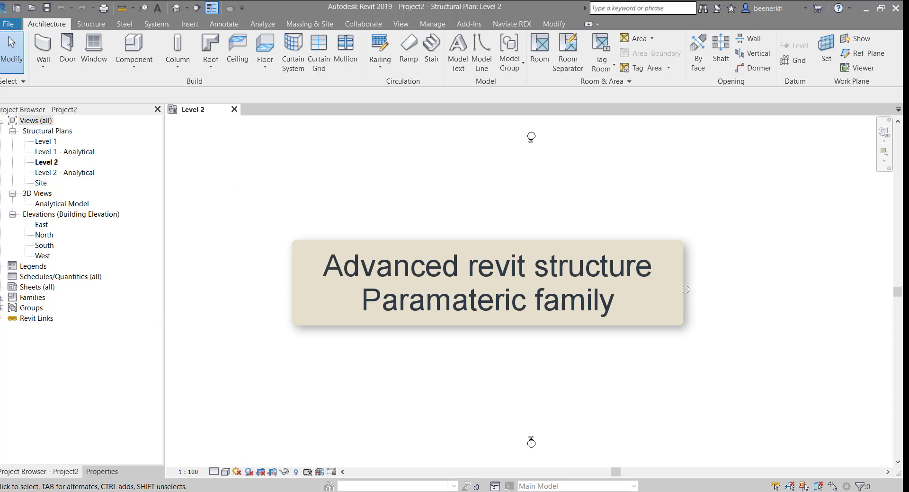
Step: Choose File > New > Family and scroll the template list down to Metric Generic Model face based
click(6, 22)
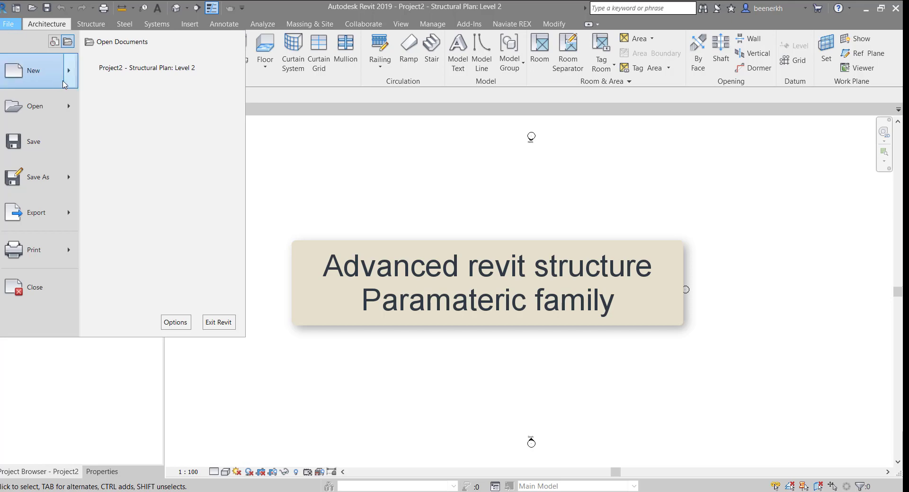
mouse_move(39, 71)
click(161, 108)
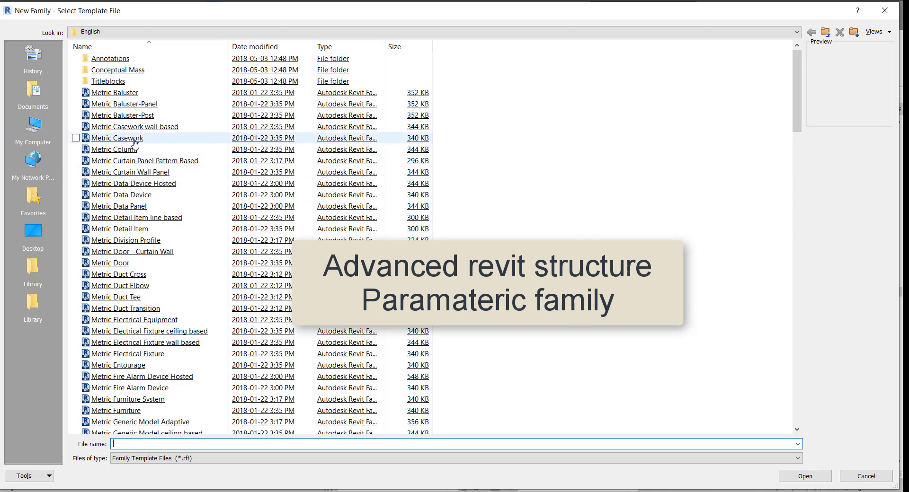
scroll(132, 144, down, 1)
scroll(135, 144, down, 2)
scroll(134, 143, down, 3)
scroll(132, 142, down, 3)
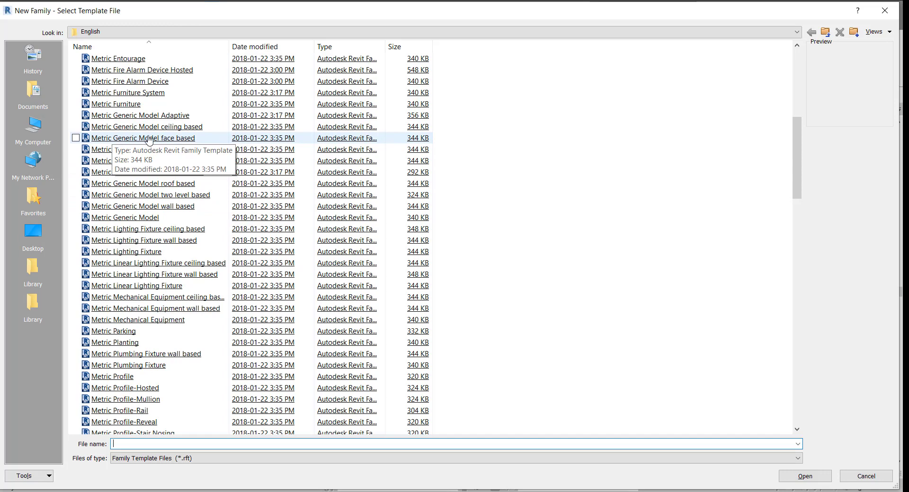
Step: Create the family from Metric Generic Model face based.rft and frame the host square in plan
double_click(181, 139)
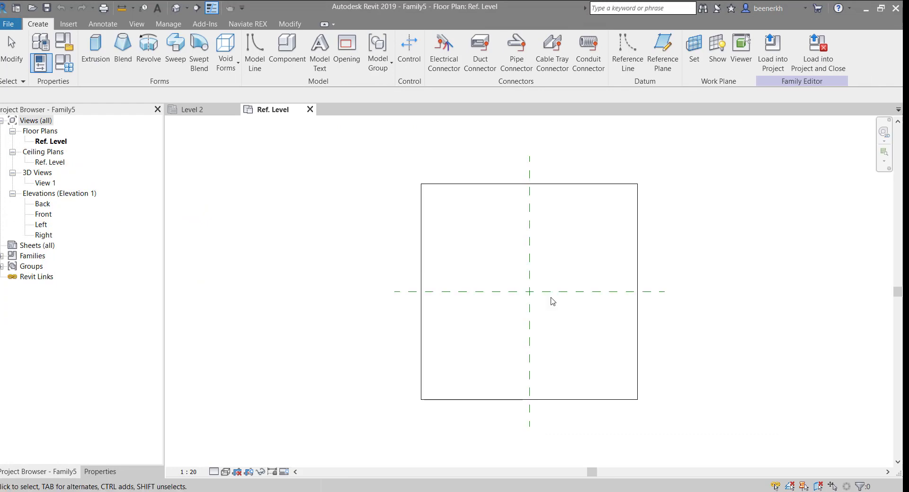
scroll(547, 322, up, 2)
middle_drag(548, 343, 428, 350)
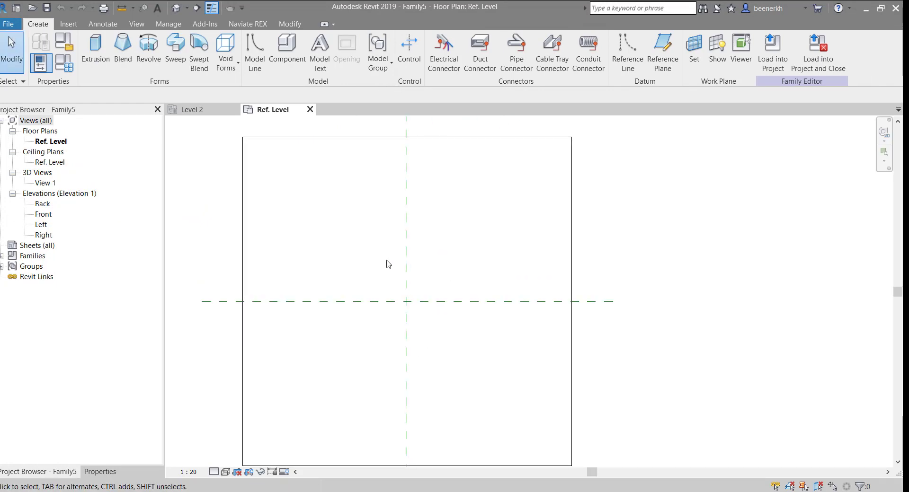
scroll(325, 217, up, 1)
scroll(417, 276, down, 2)
mouse_move(418, 276)
middle_down()
mouse_move(341, 271)
mouse_move(346, 284)
middle_up()
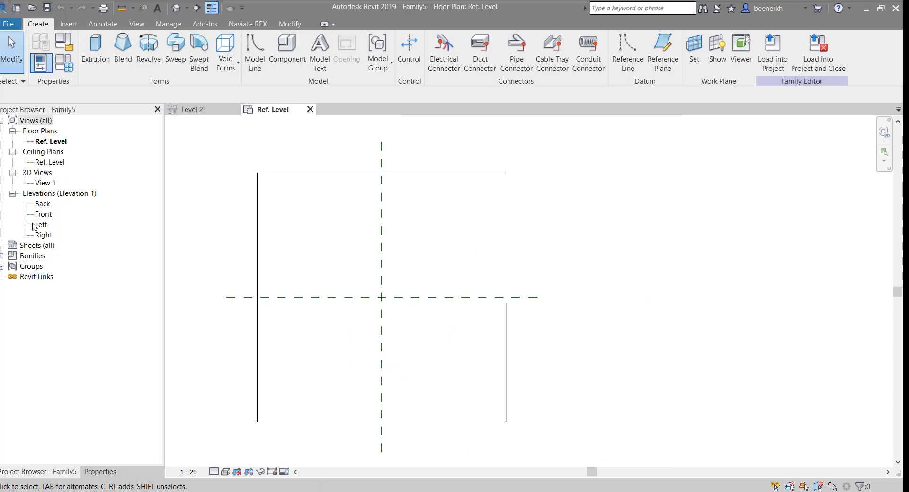
Step: Open the Front elevation view from the Project Browser and zoom in
click(41, 216)
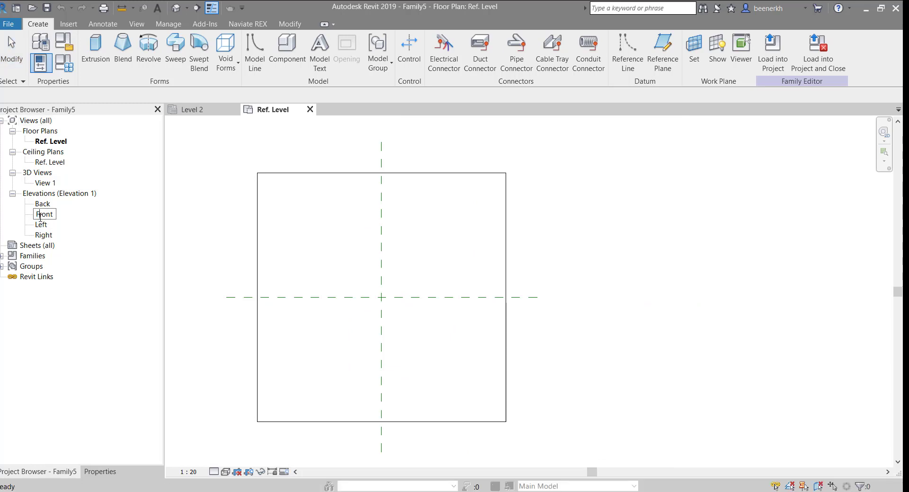
double_click(44, 214)
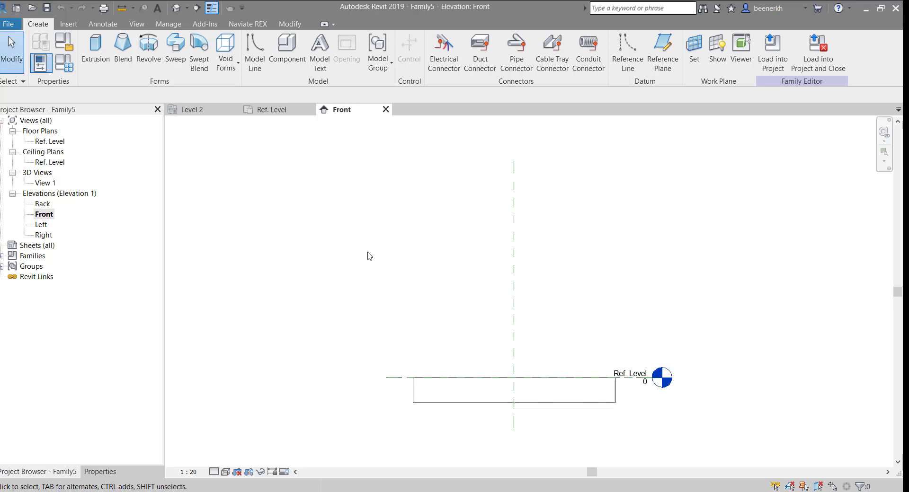
scroll(560, 379, up, 1)
scroll(480, 344, up, 1)
scroll(475, 341, up, 2)
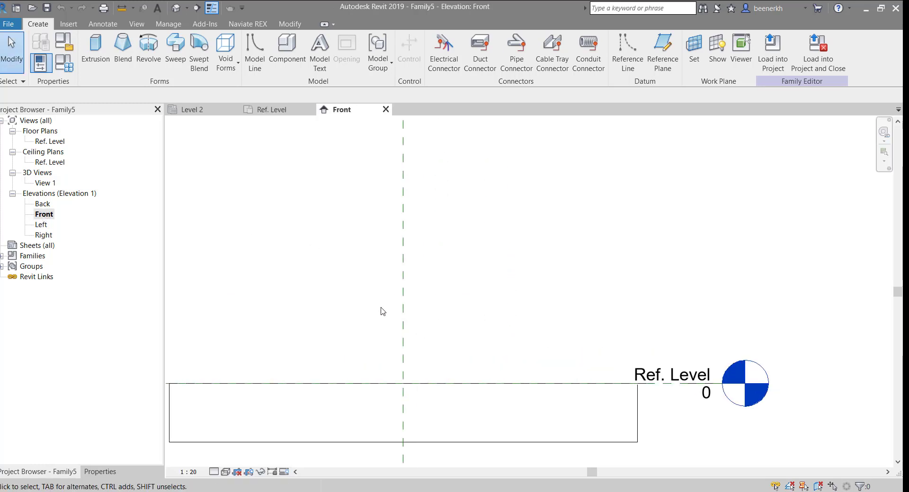
scroll(381, 310, up, 1)
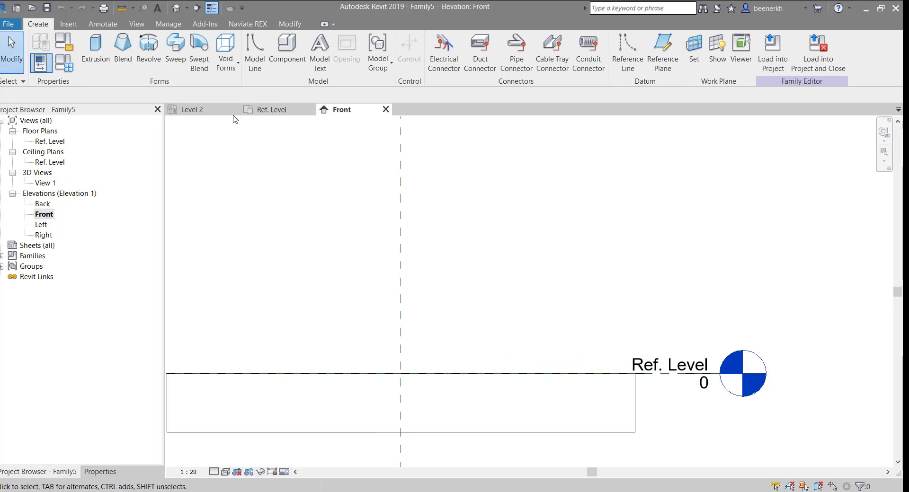
Step: Sketch the blend's wedge base profile: a 640-tall back edge, short top edge, and slope to the slab
click(122, 50)
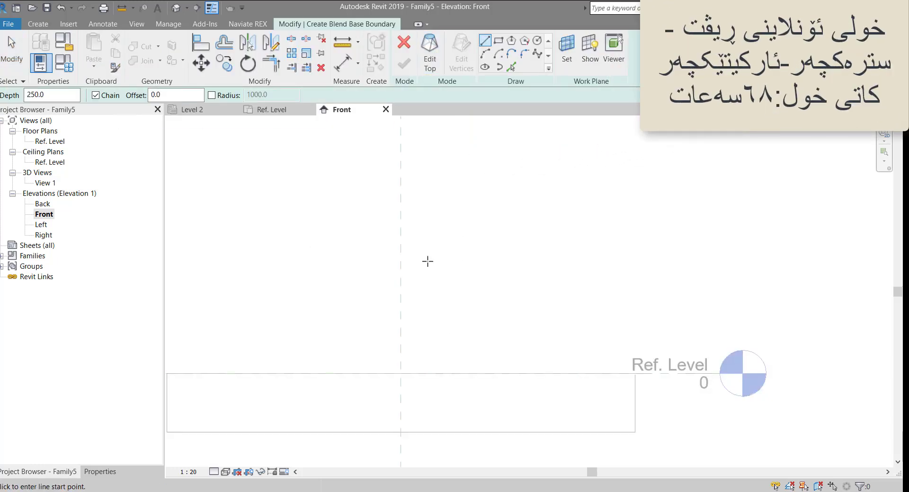
scroll(401, 379, up, 2)
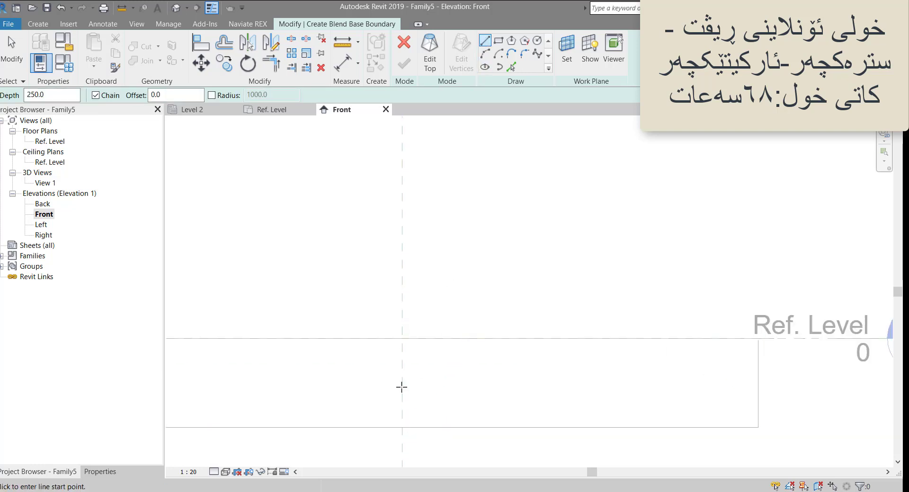
scroll(406, 320, up, 2)
scroll(404, 311, down, 2)
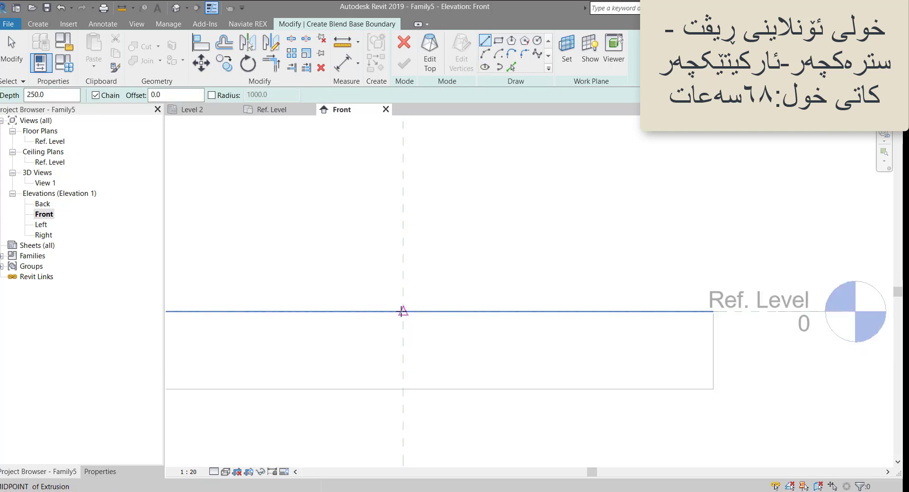
click(402, 311)
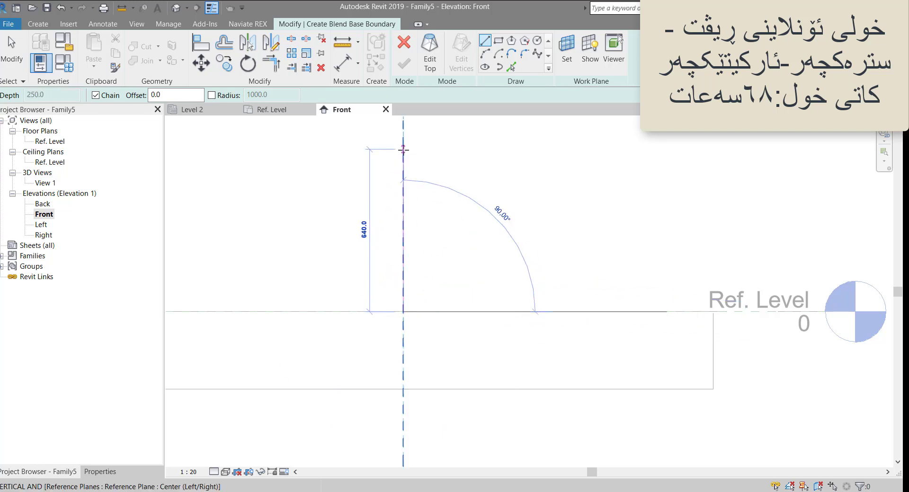
click(402, 149)
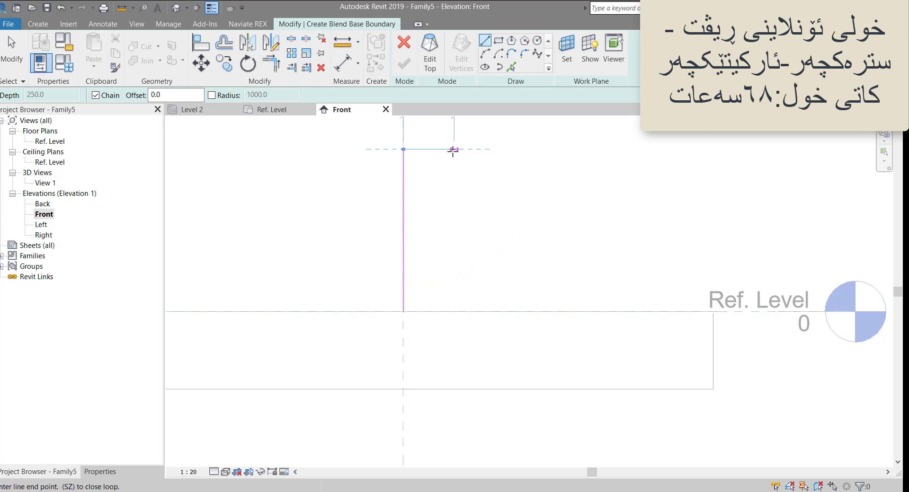
click(453, 150)
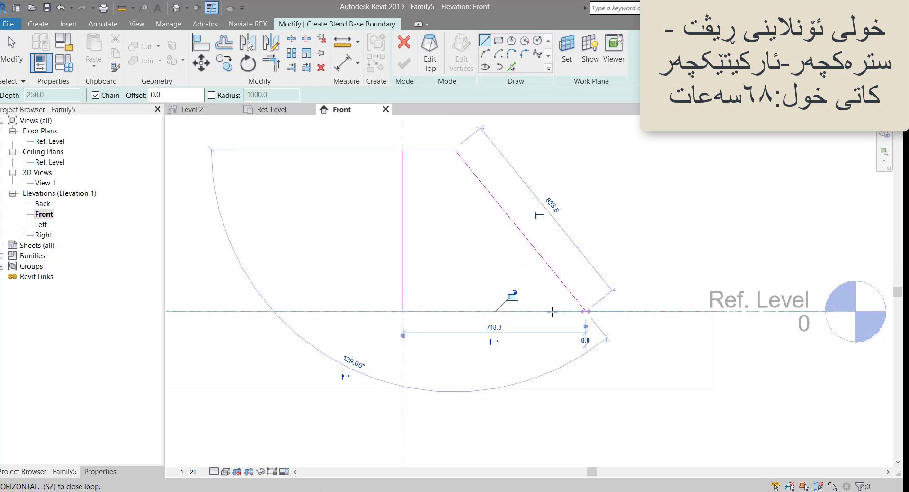
click(585, 311)
click(403, 311)
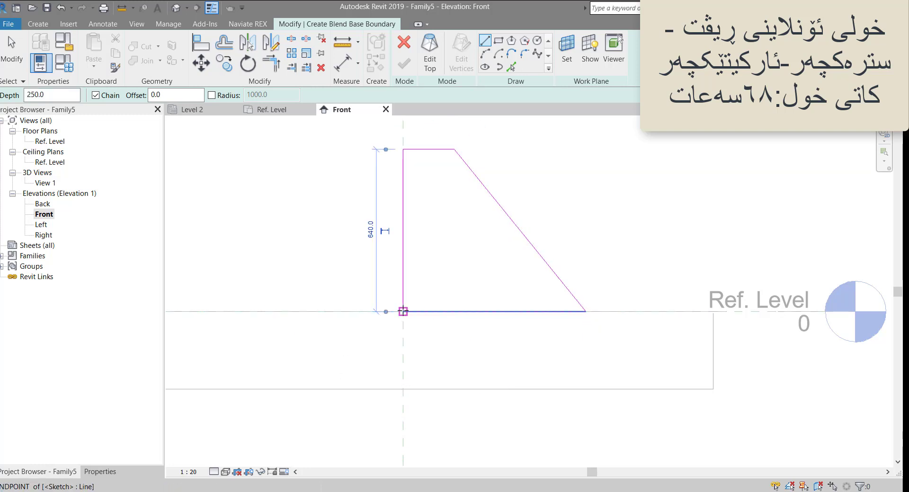
click(403, 312)
scroll(539, 295, down, 2)
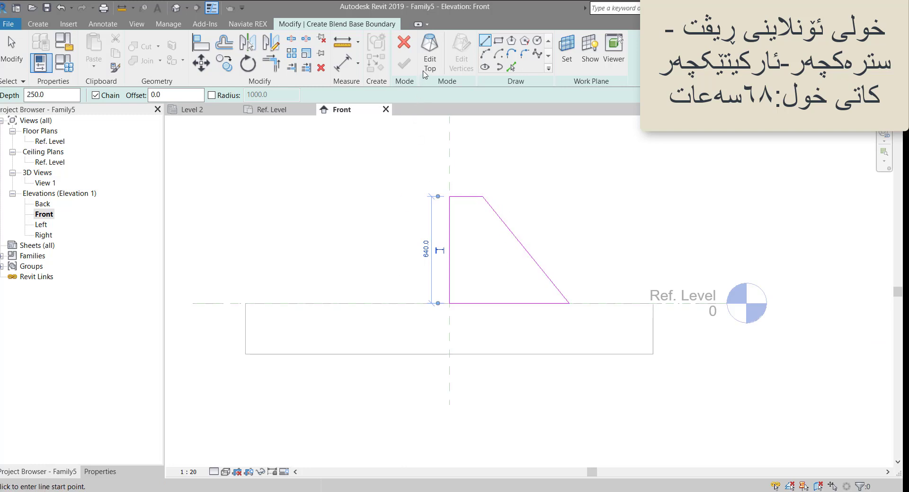
Step: Pick the same four edges as the blend's top profile and finish the blend
click(427, 64)
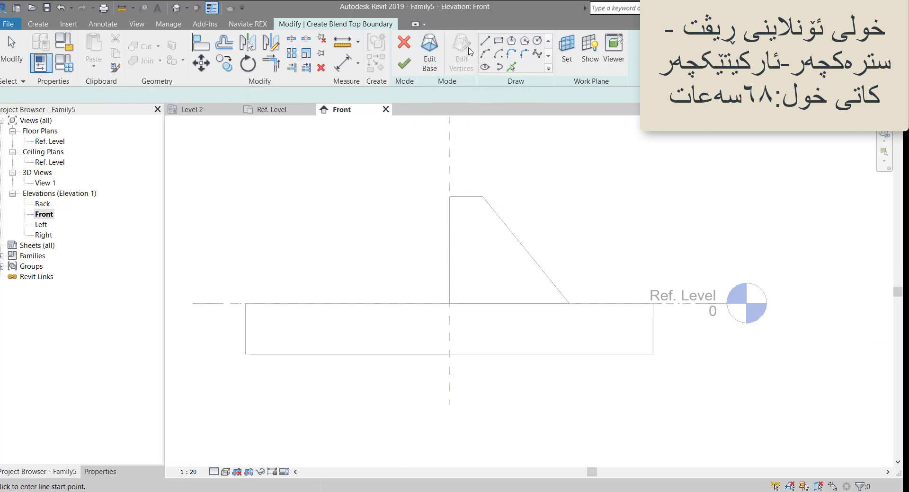
click(511, 67)
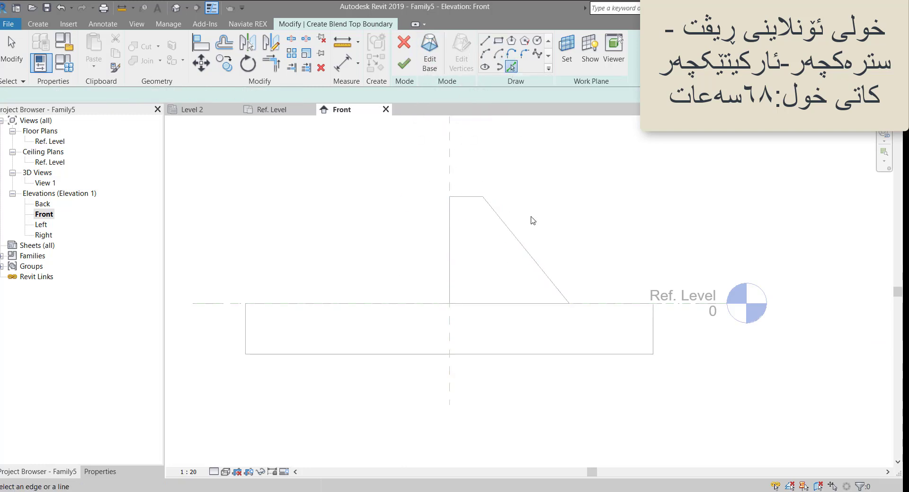
click(526, 251)
click(467, 197)
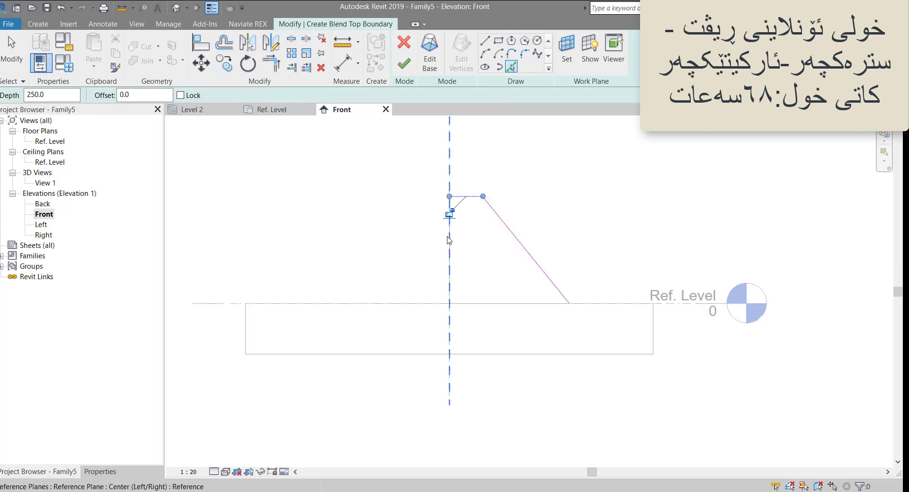
click(448, 240)
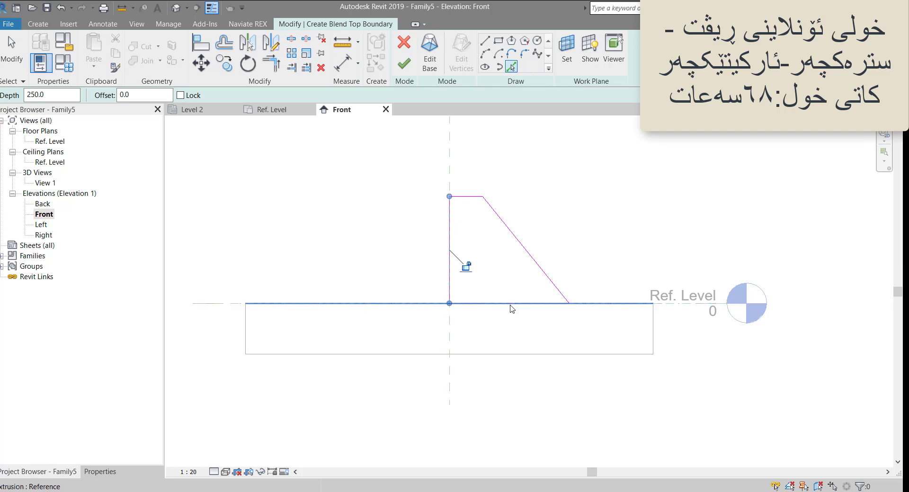
click(512, 308)
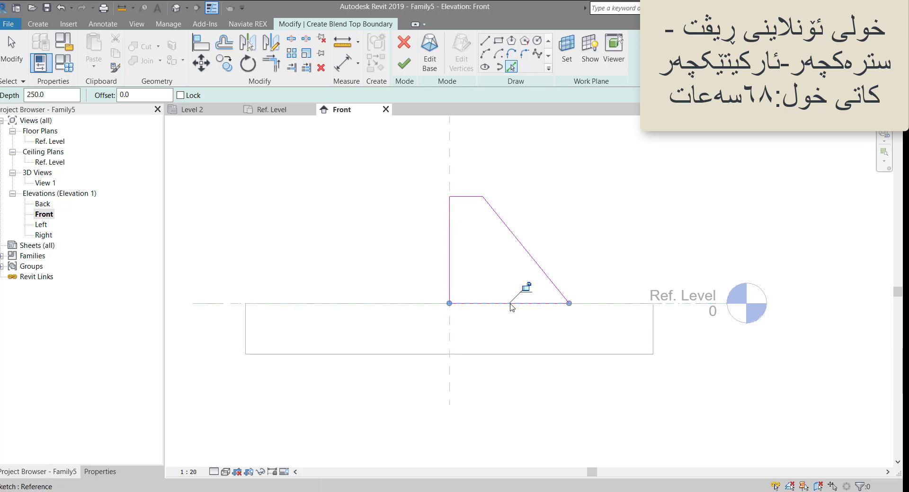
middle_drag(402, 136, 416, 196)
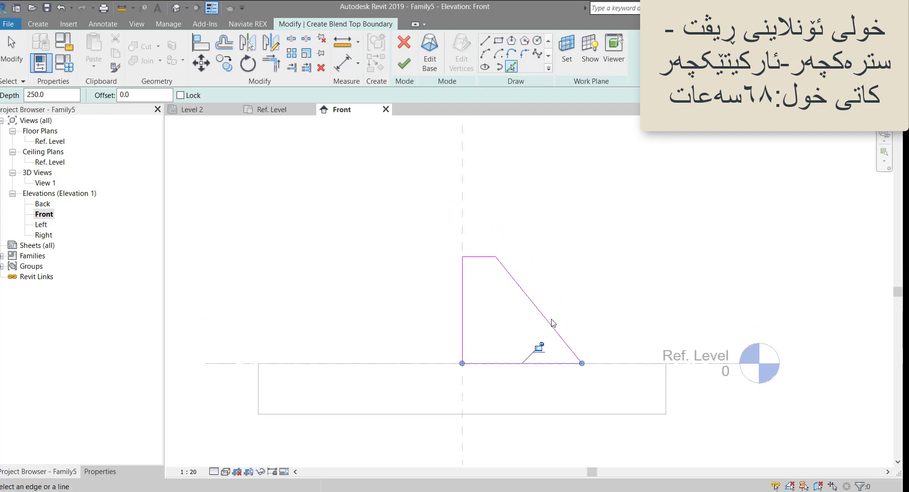
click(404, 66)
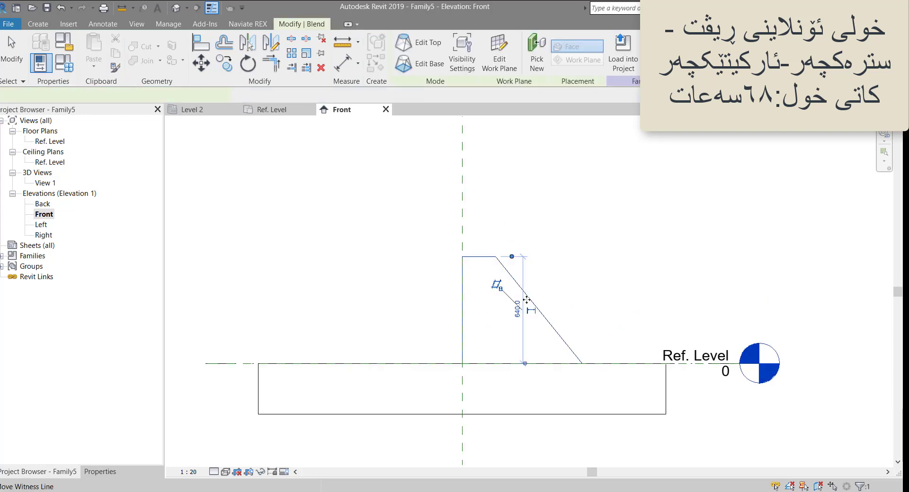
Step: Show the family in the Default 3D View with Shaded style and load it into Project2
click(175, 8)
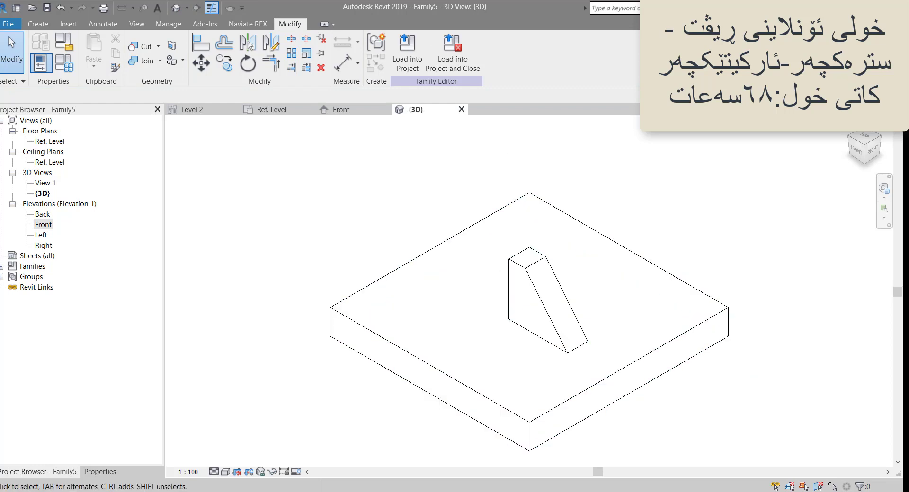
click(225, 473)
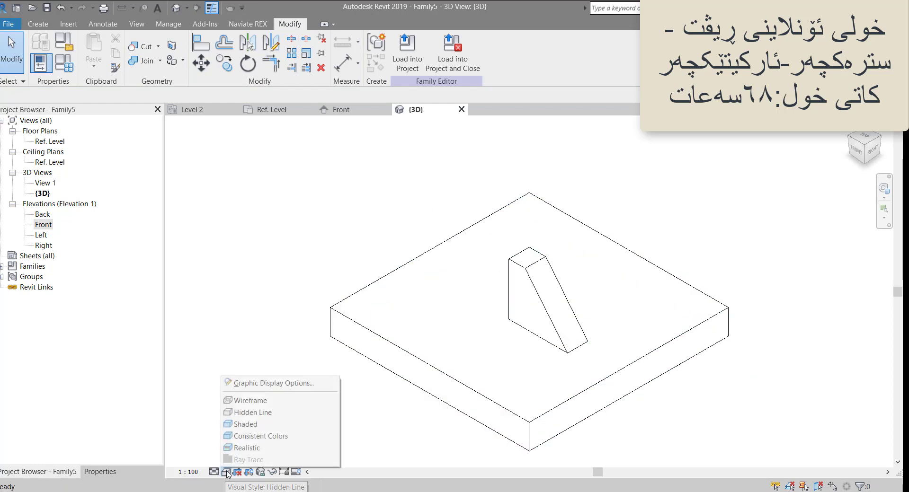
click(241, 425)
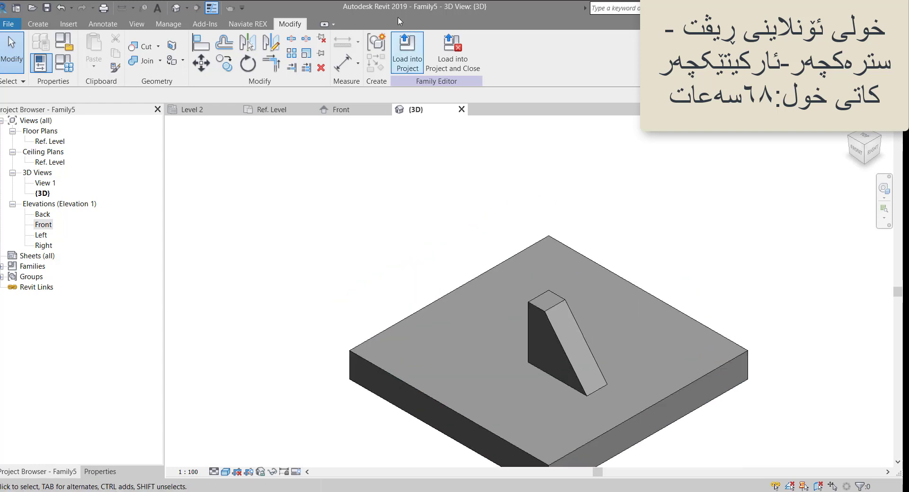
click(407, 52)
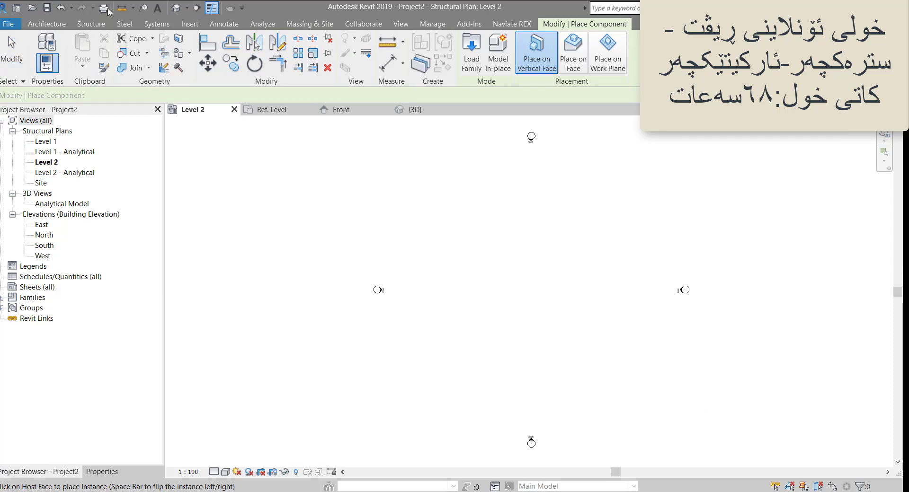
Step: On Level 1, start a structural column of type M_Concrete-Rectangular-Column 600 x 750mm
double_click(47, 142)
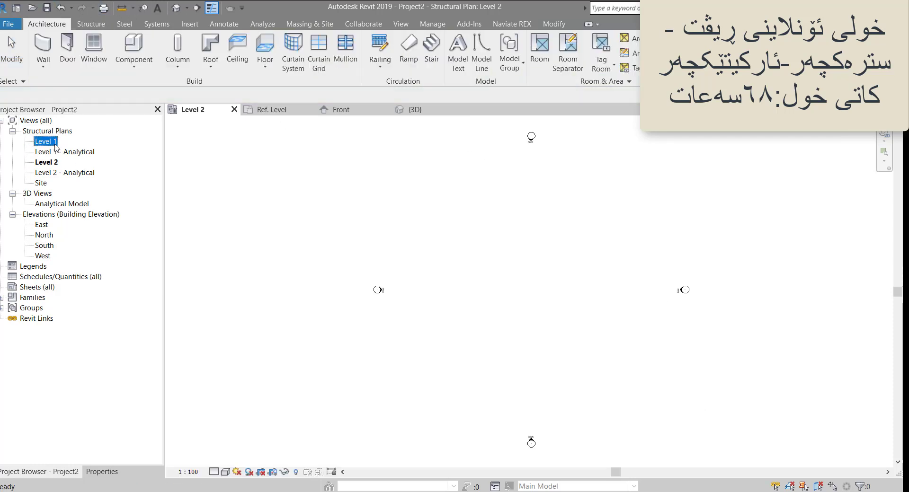
click(92, 24)
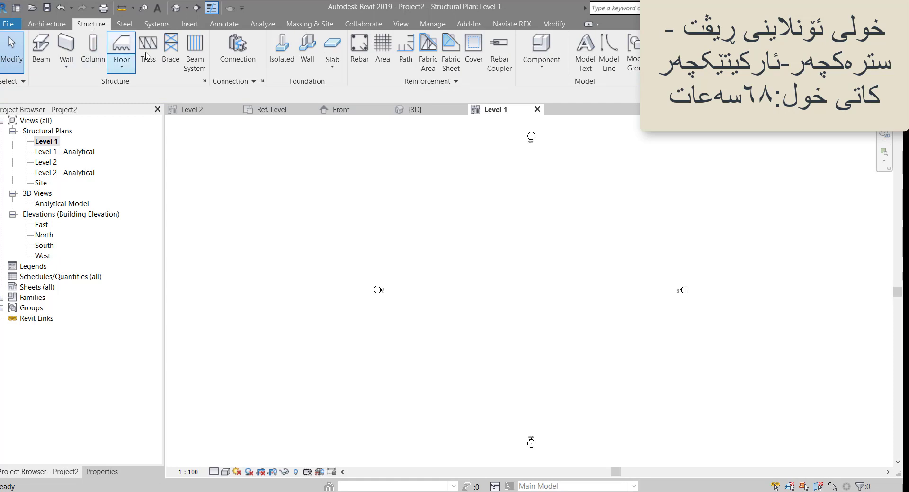
click(89, 56)
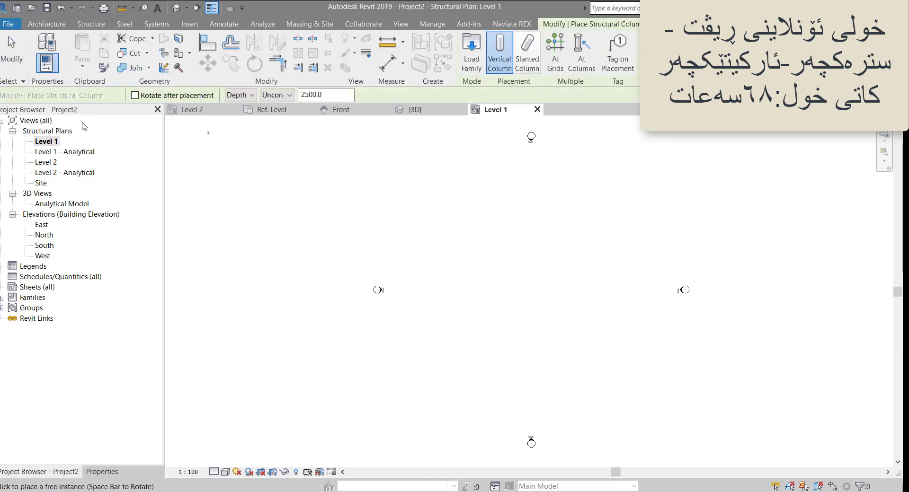
click(101, 471)
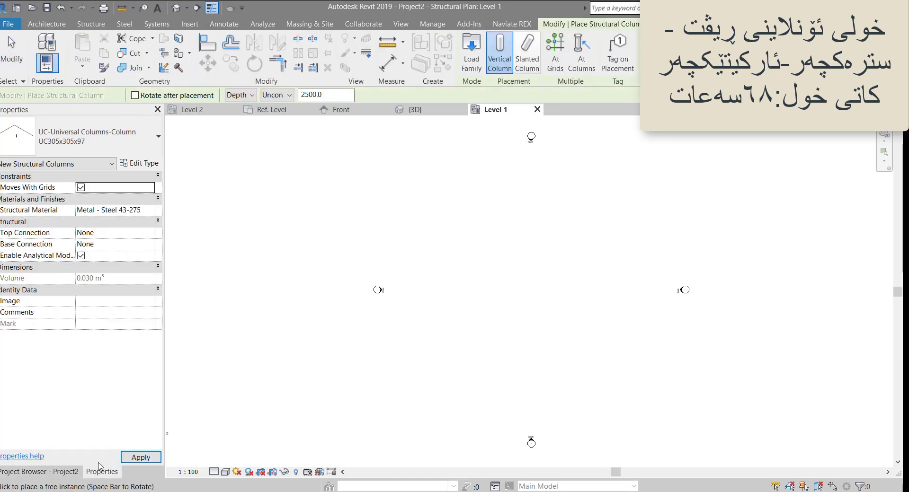
click(85, 137)
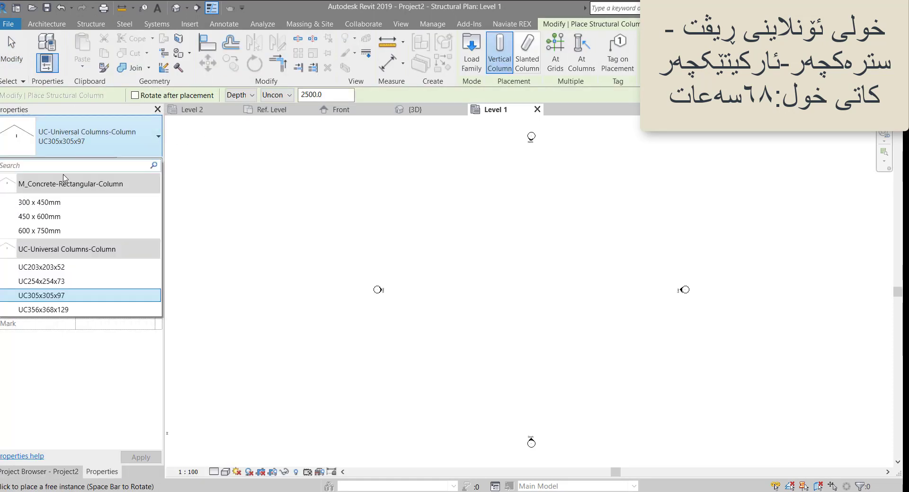
click(67, 231)
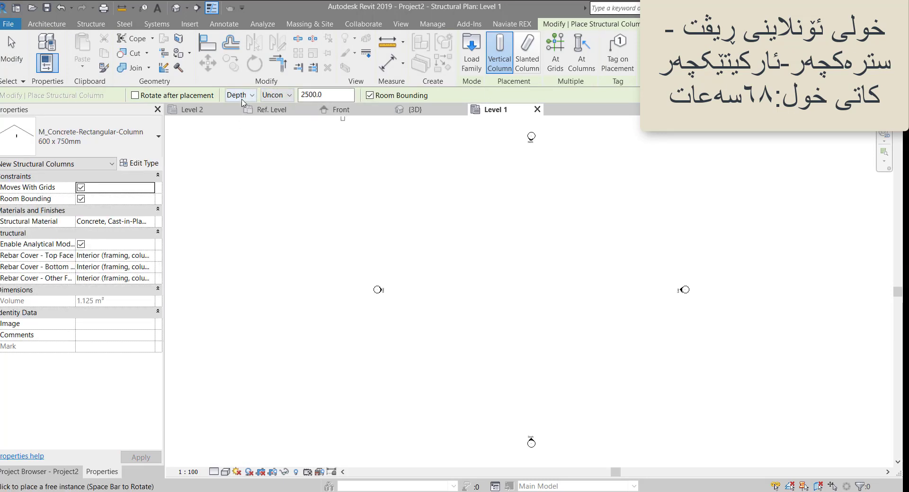
Step: Set the column to Height up to Level 2, place it in the plan, and view it in 3D
click(263, 101)
click(271, 119)
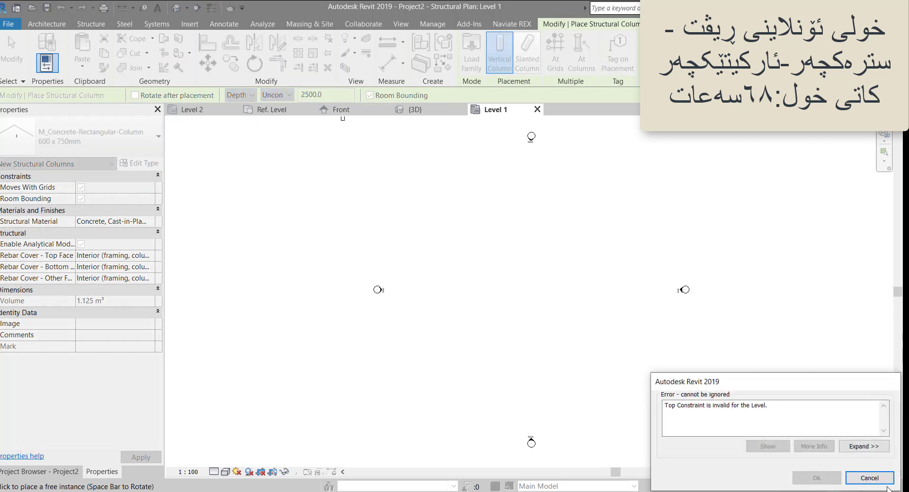
click(875, 478)
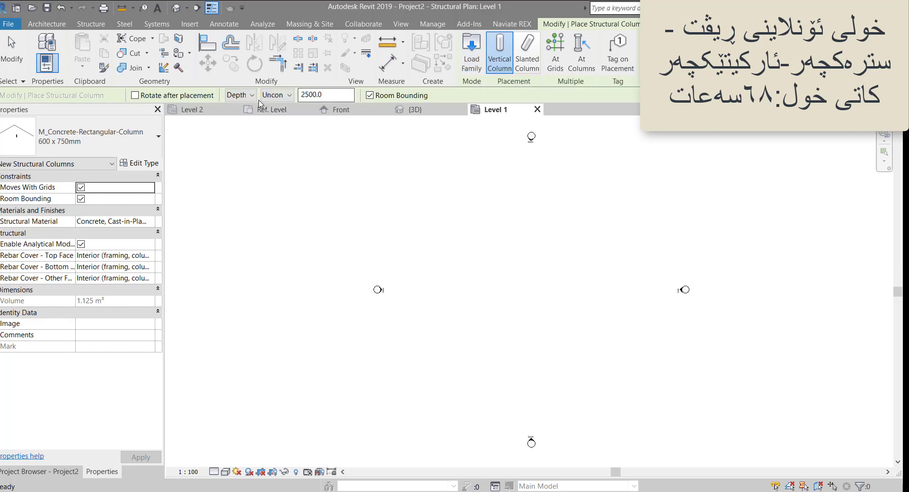
click(242, 95)
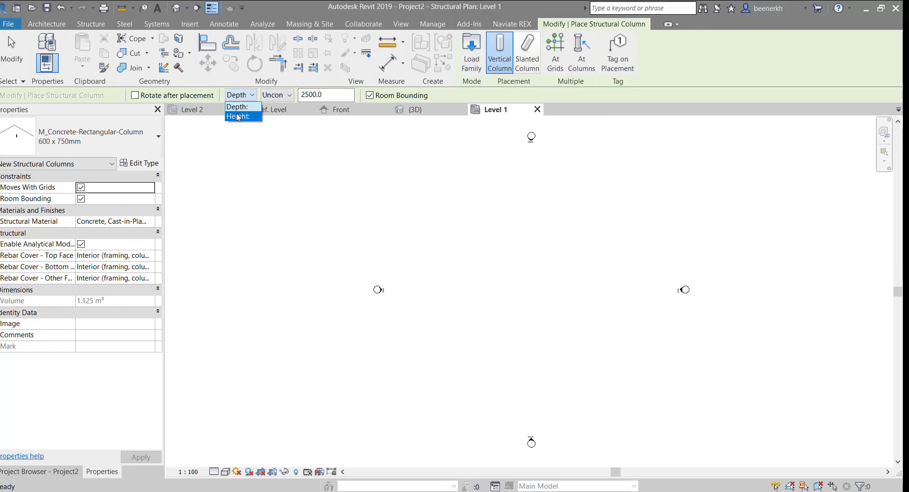
click(238, 117)
click(277, 95)
click(273, 116)
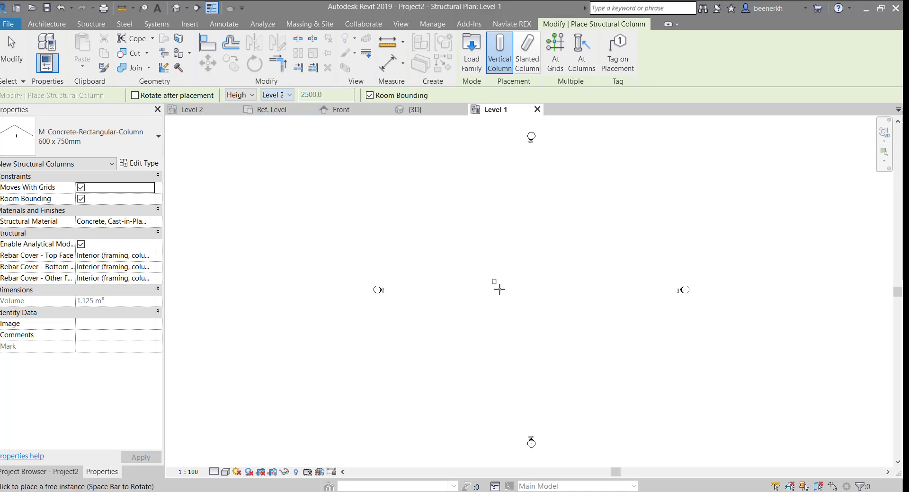
click(512, 297)
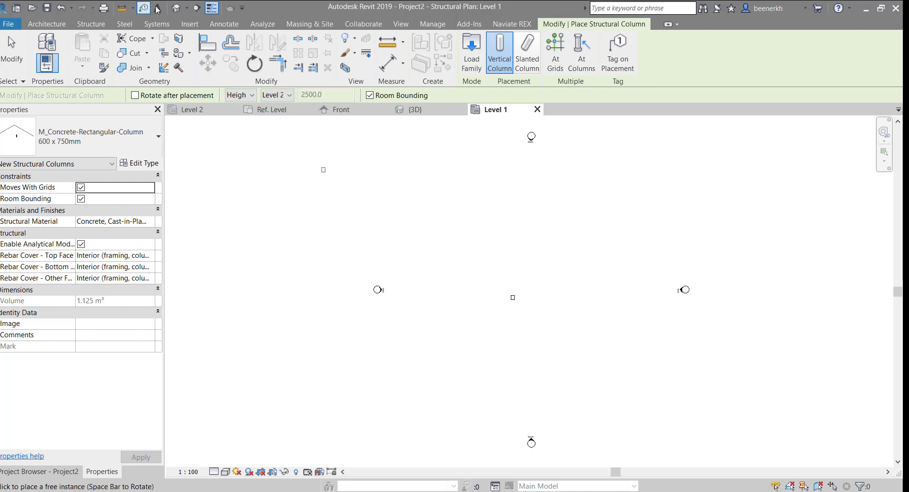
click(176, 8)
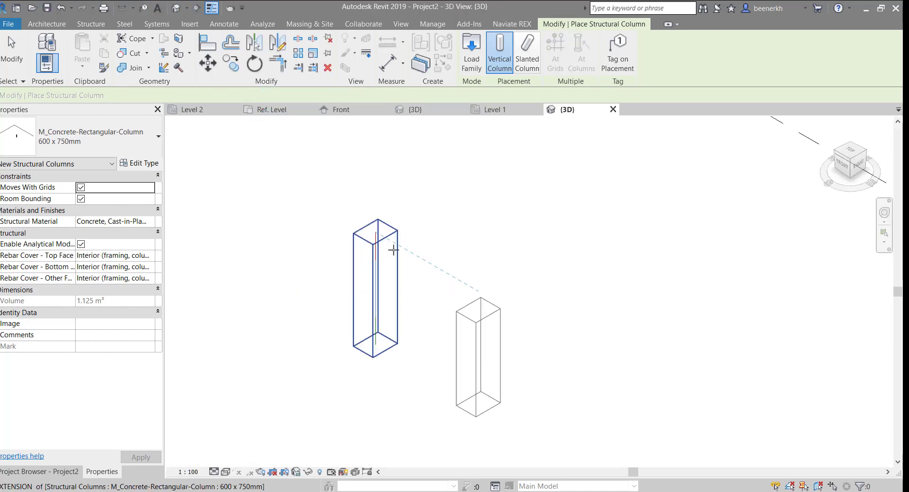
Step: Place Family5 bracket components on the column's left and right faces near its top
click(12, 52)
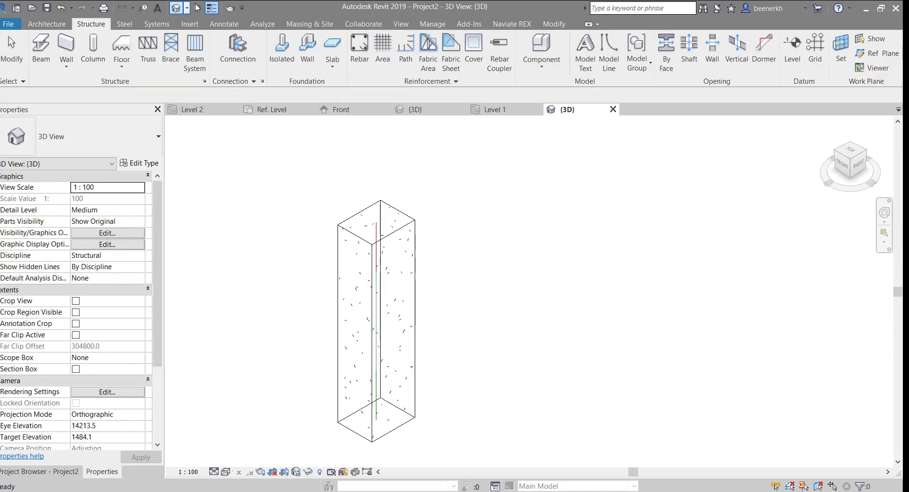
click(544, 53)
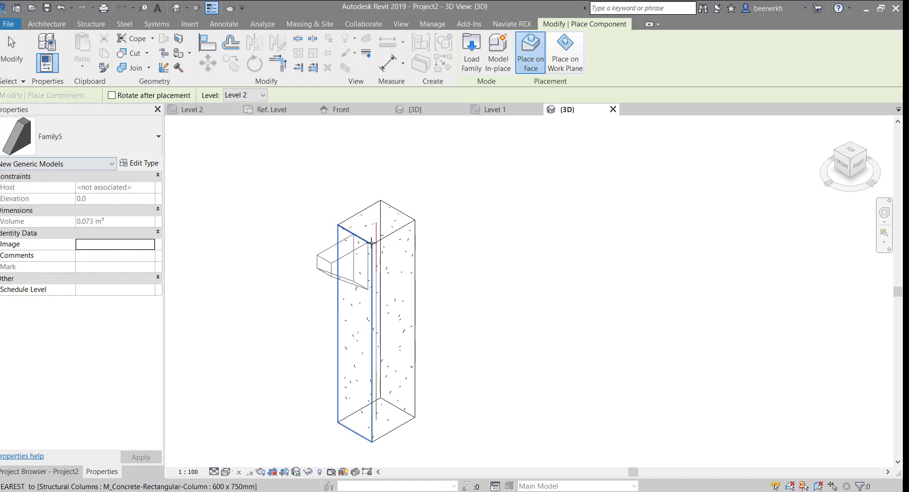
scroll(402, 225, up, 2)
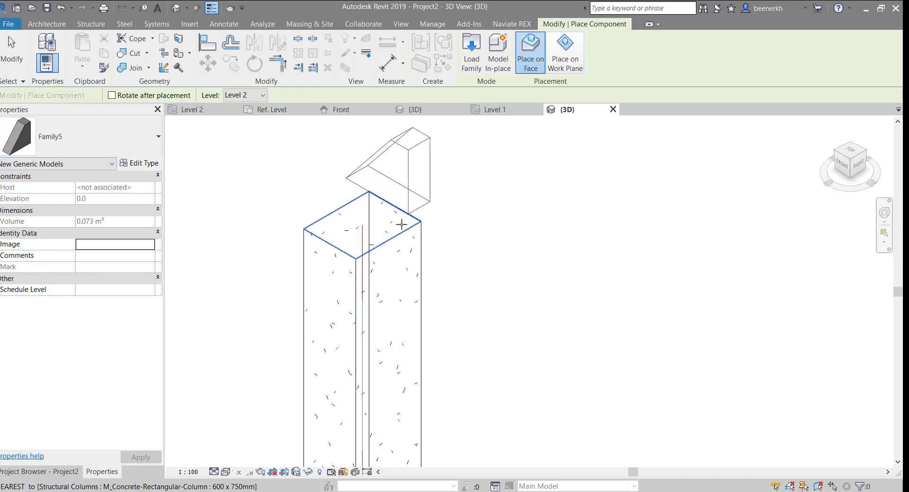
click(331, 251)
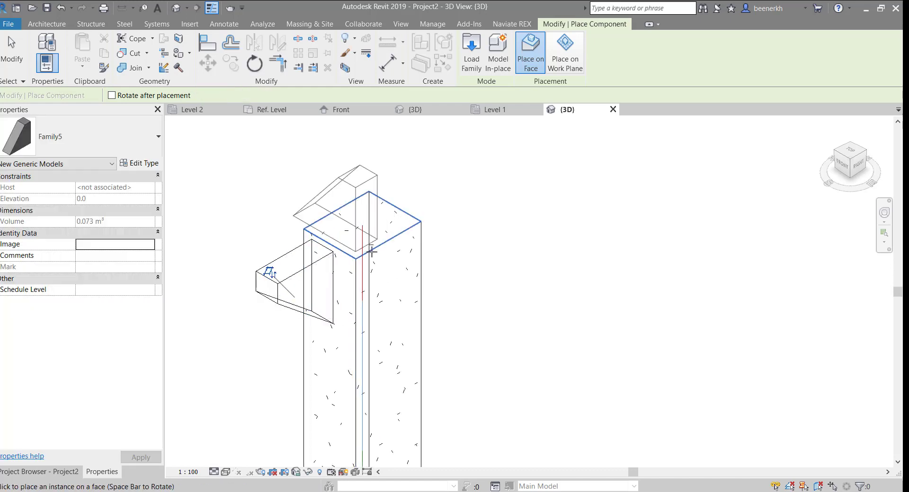
click(396, 242)
scroll(414, 152, down, 2)
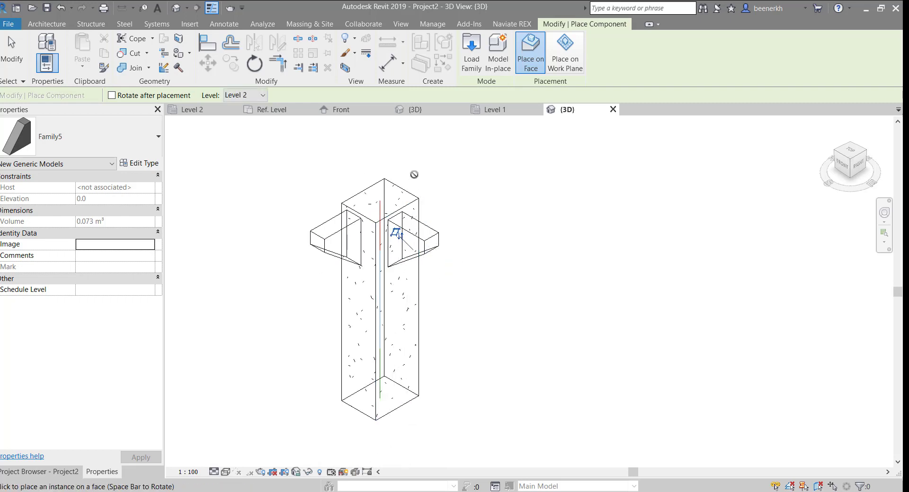
scroll(410, 268, up, 2)
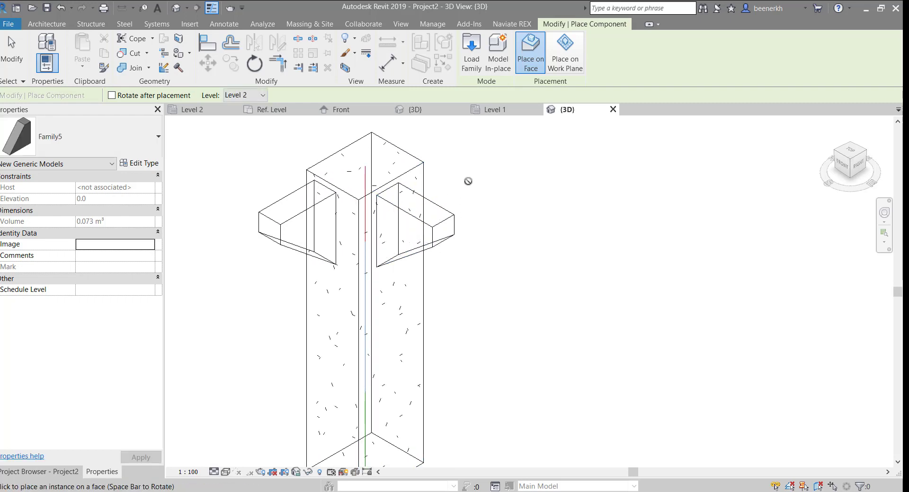
Step: Switch the 3D view's visual style to Shaded and end bracket placement
click(214, 472)
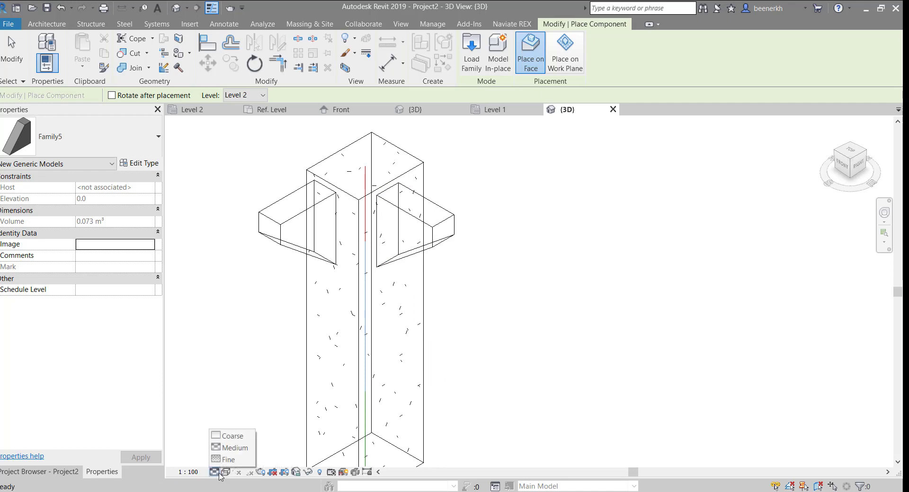
click(226, 472)
click(245, 424)
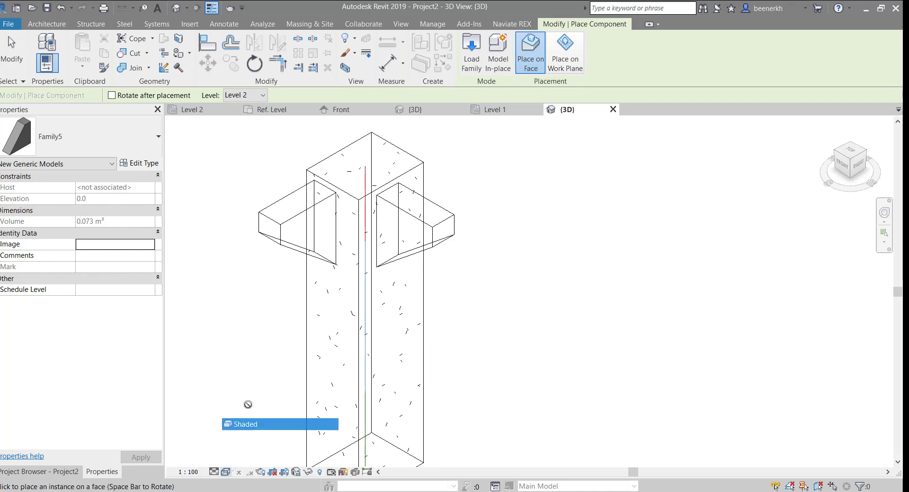
click(493, 222)
key(Escape)
key(Escape)
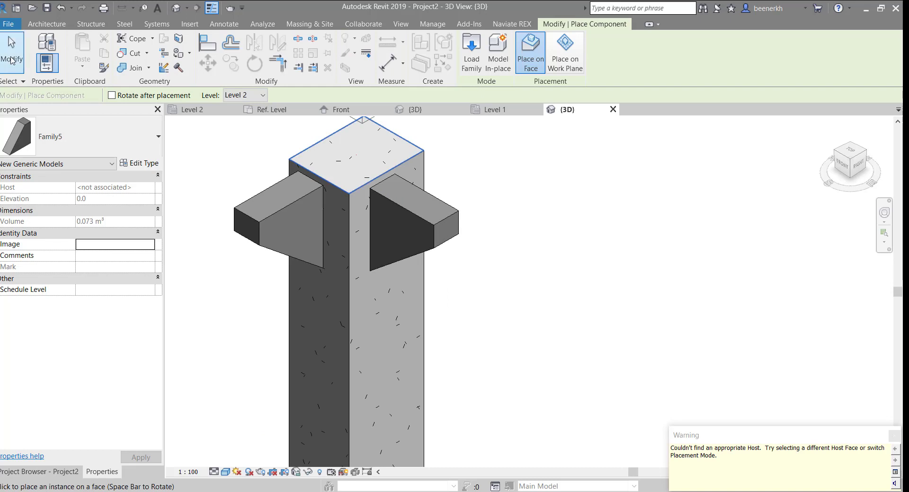
Step: Inspect the right-hand bracket's type properties without changes, then reframe and reselect it
click(434, 223)
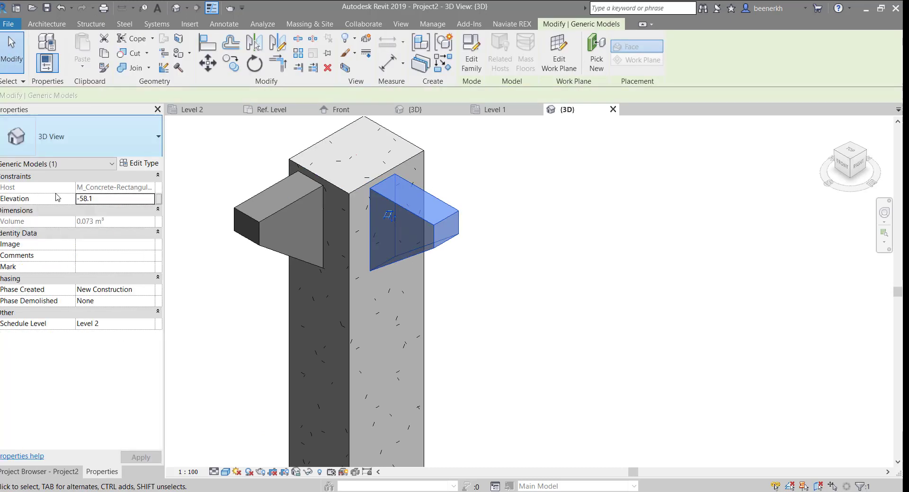
click(139, 162)
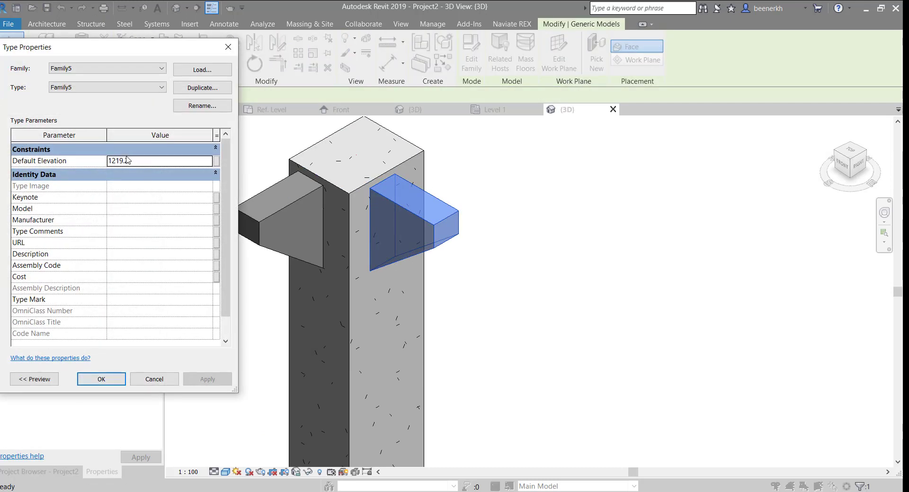
click(154, 379)
scroll(458, 228, down, 3)
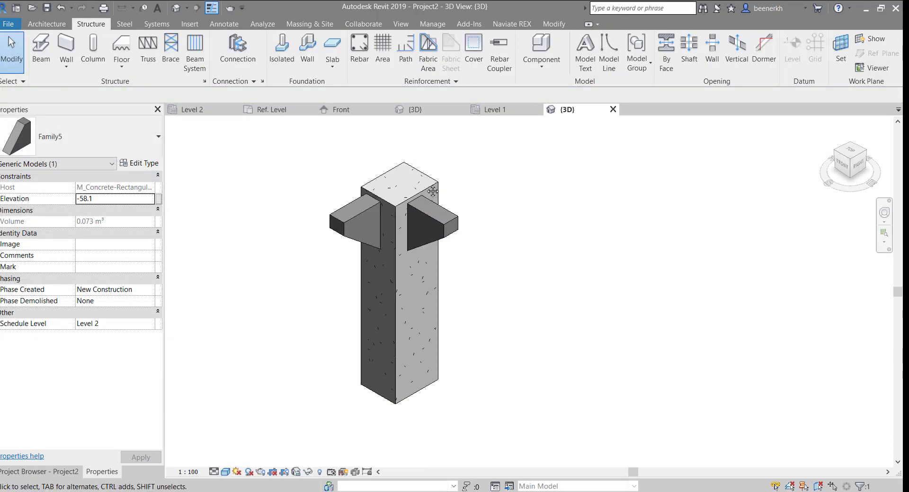
key(Escape)
scroll(379, 252, up, 3)
scroll(382, 253, up, 2)
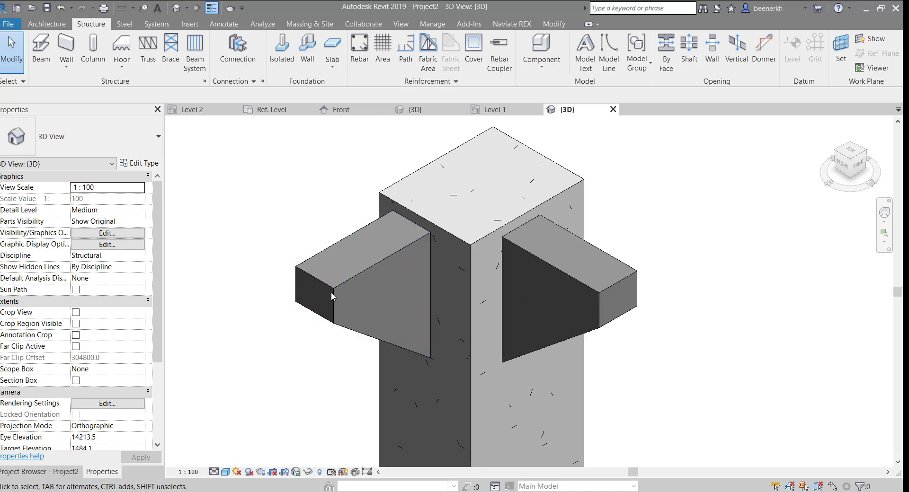
middle_drag(600, 215, 607, 232)
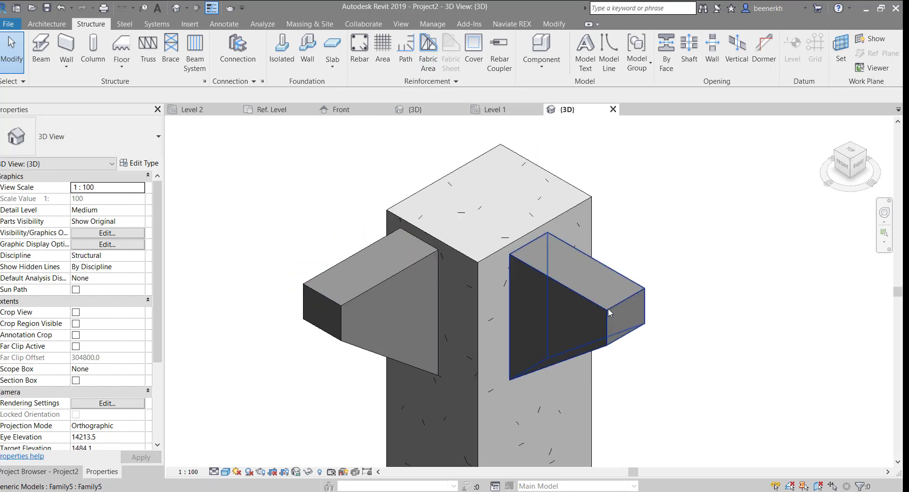
click(573, 283)
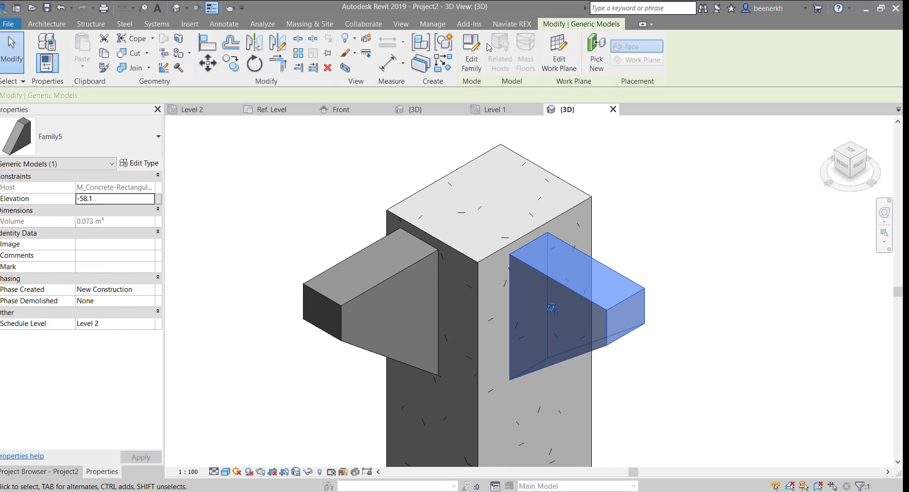
Step: Edit the Family5 bracket family, open its Front elevation, and select the wedge blend
click(465, 55)
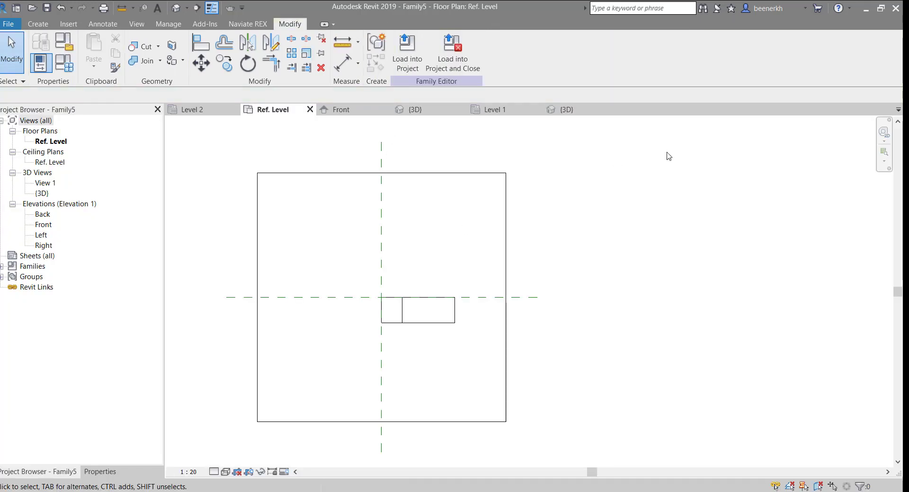
double_click(42, 224)
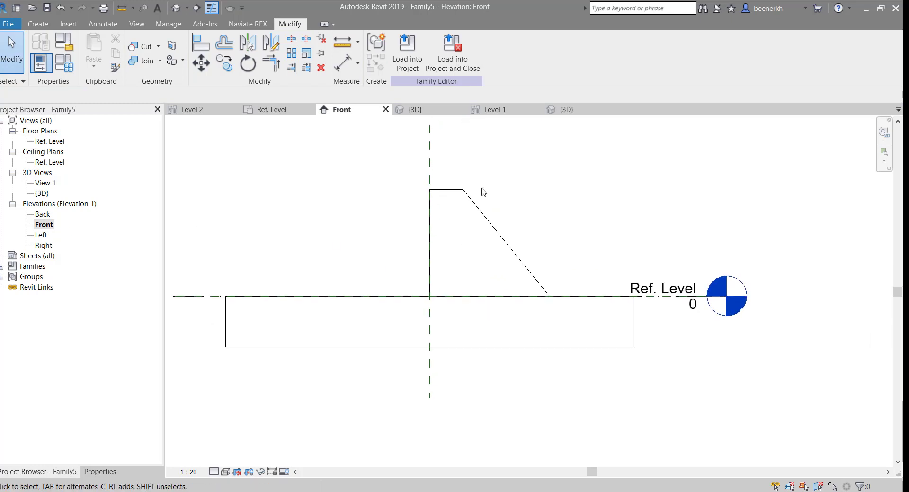
middle_drag(482, 192, 448, 252)
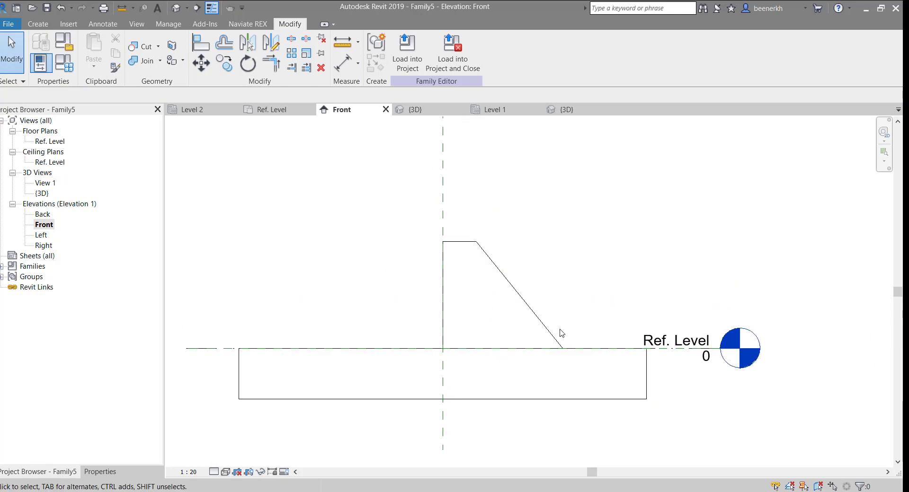
scroll(560, 255, down, 2)
scroll(547, 298, down, 1)
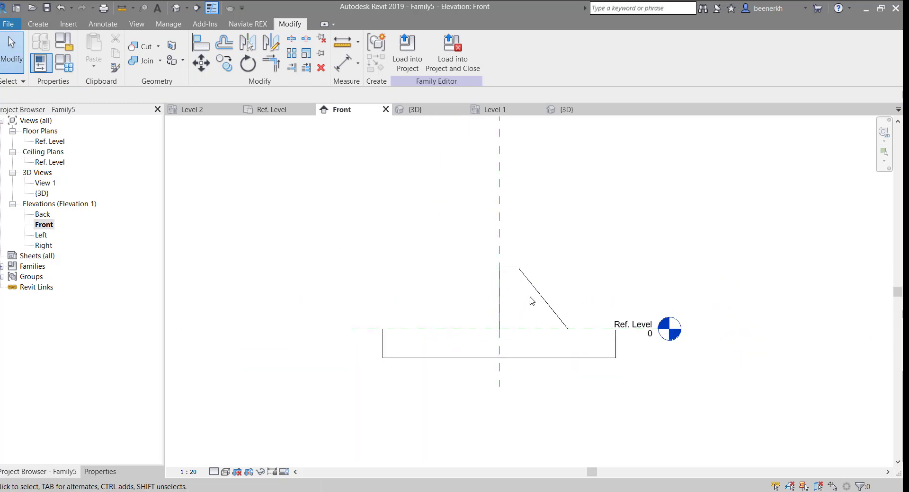
click(535, 289)
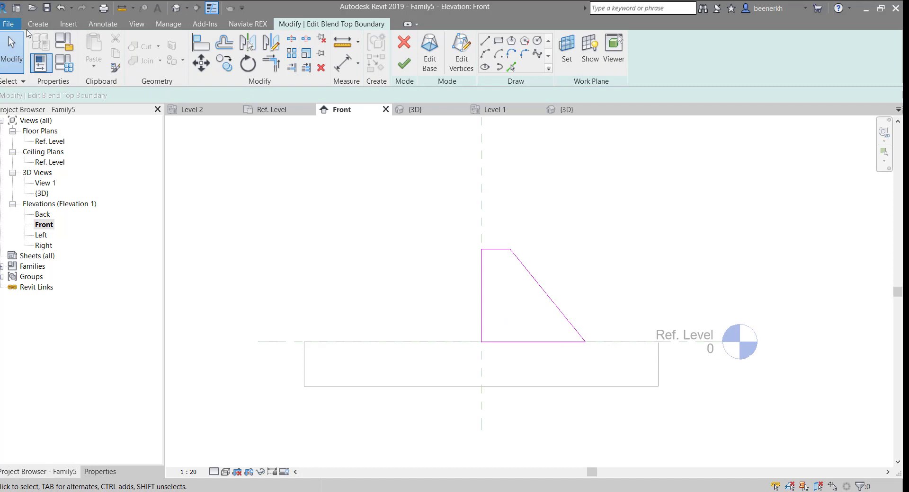
Step: Draw a vertical reference plane through the wedge profile's top-right corner
click(38, 24)
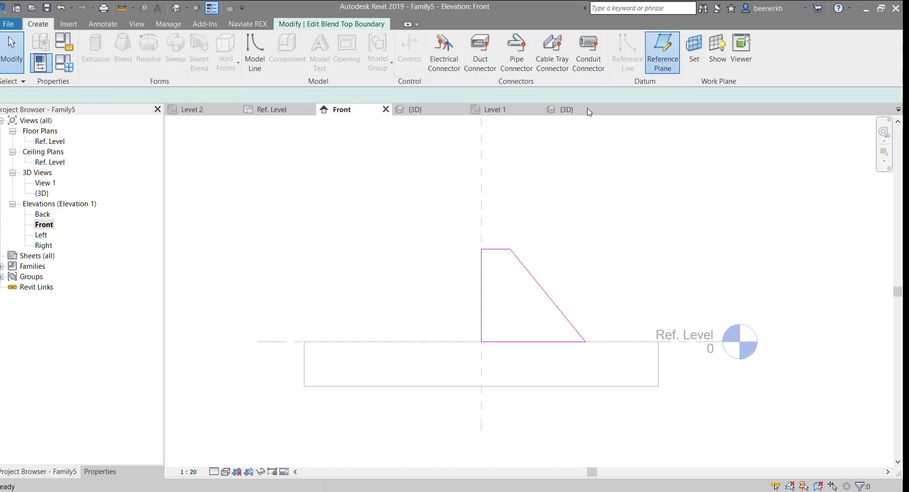
click(662, 52)
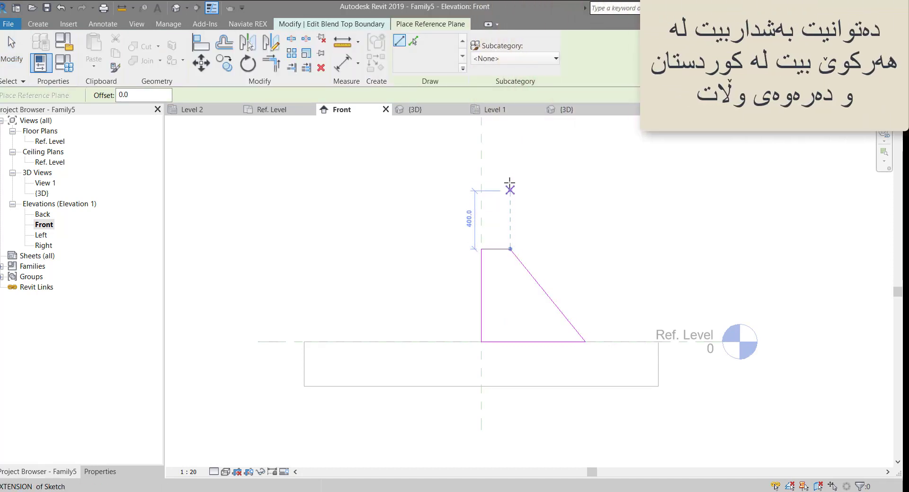
click(510, 176)
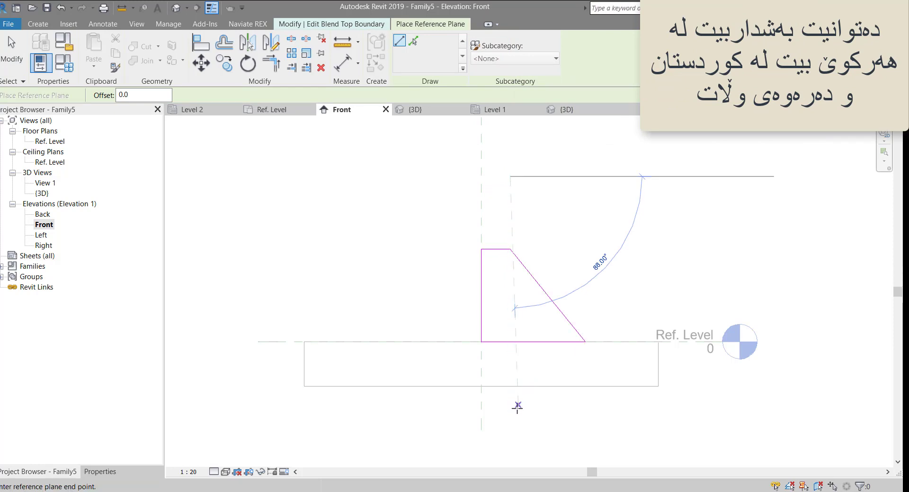
click(510, 414)
key(Escape)
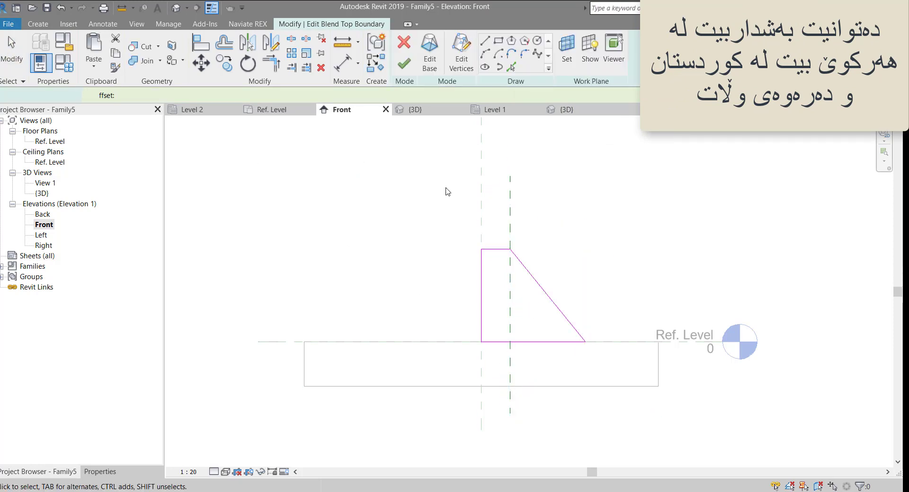
scroll(473, 199, up, 2)
middle_drag(501, 203, 250, 168)
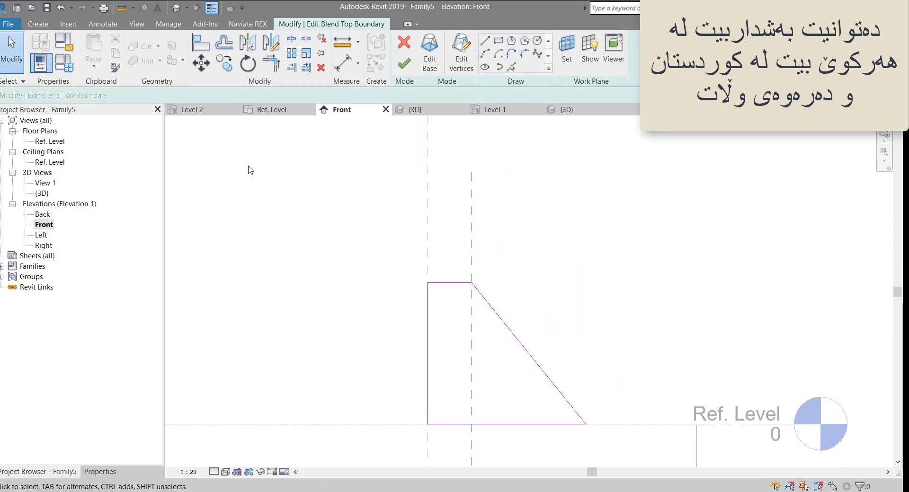
middle_drag(363, 201, 467, 250)
scroll(467, 250, up, 3)
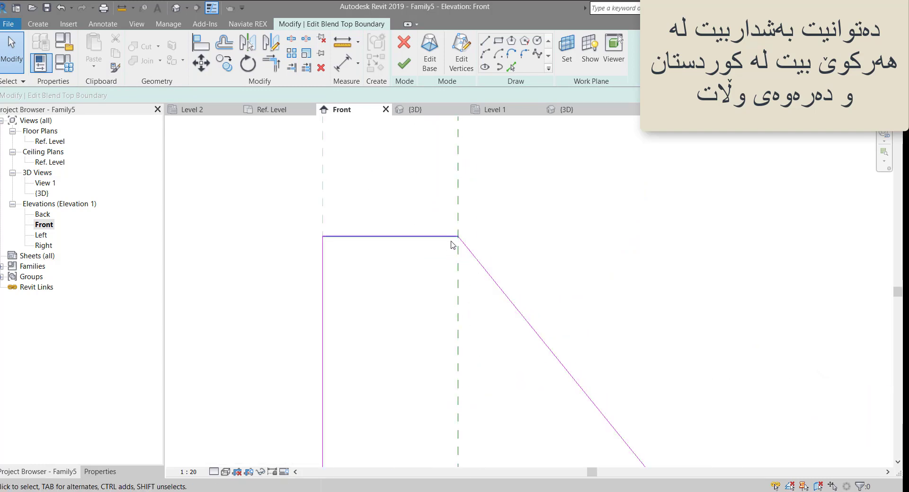
scroll(458, 237, up, 3)
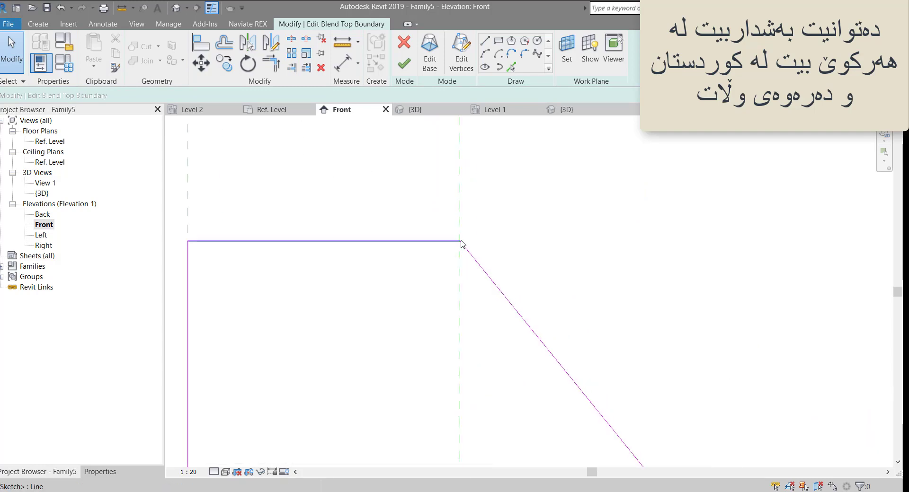
scroll(468, 279, down, 3)
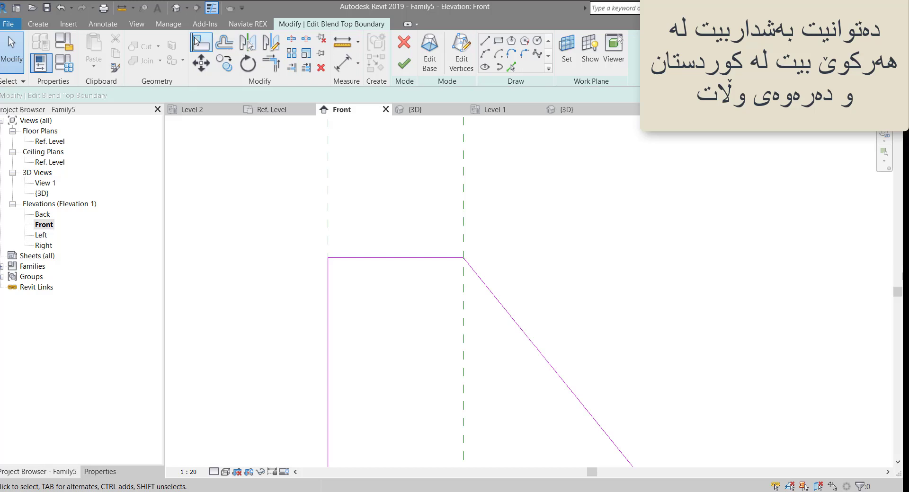
Step: Align and lock the top sketch edge to that plane, then finish the top profile
click(196, 44)
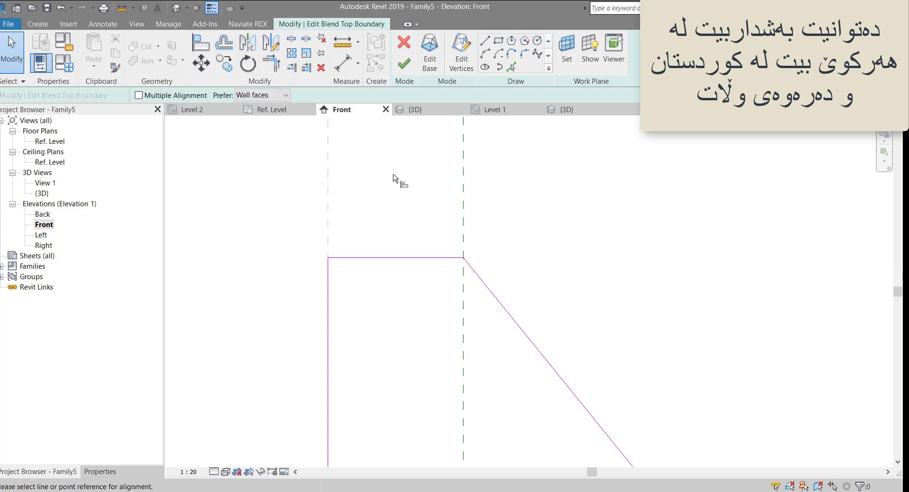
click(464, 208)
click(463, 270)
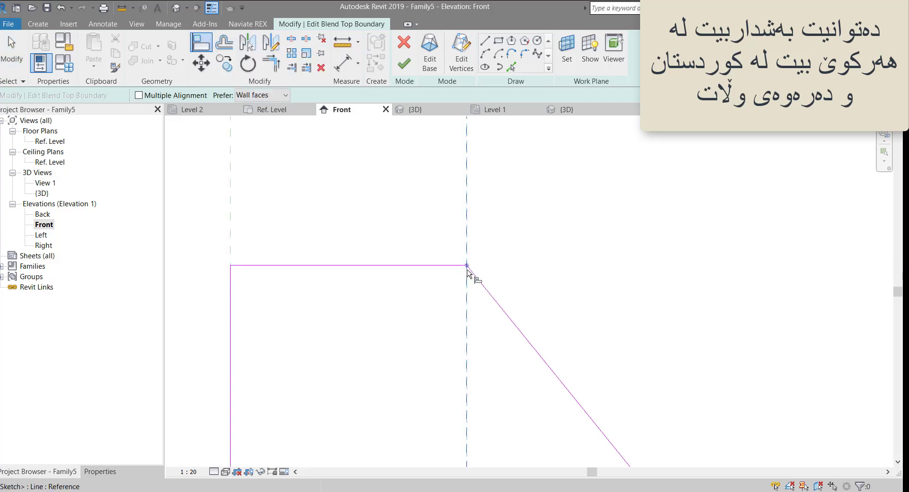
click(467, 273)
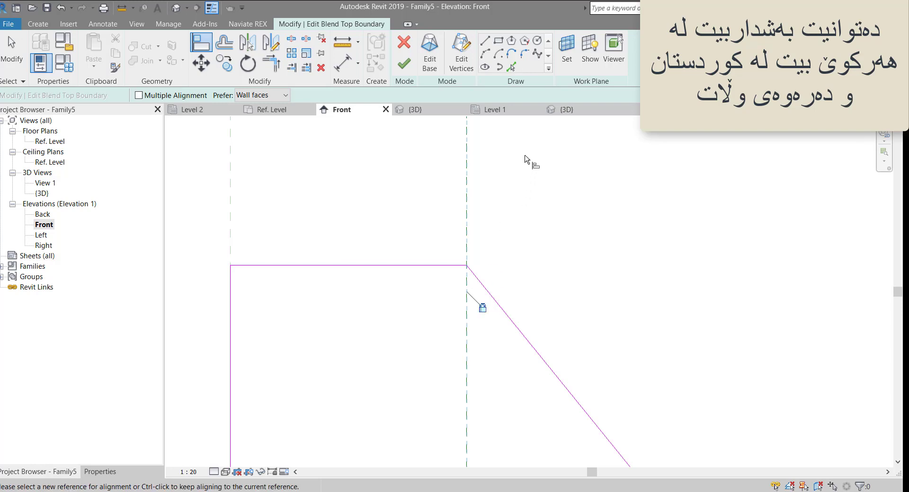
scroll(525, 160, down, 5)
scroll(371, 171, down, 3)
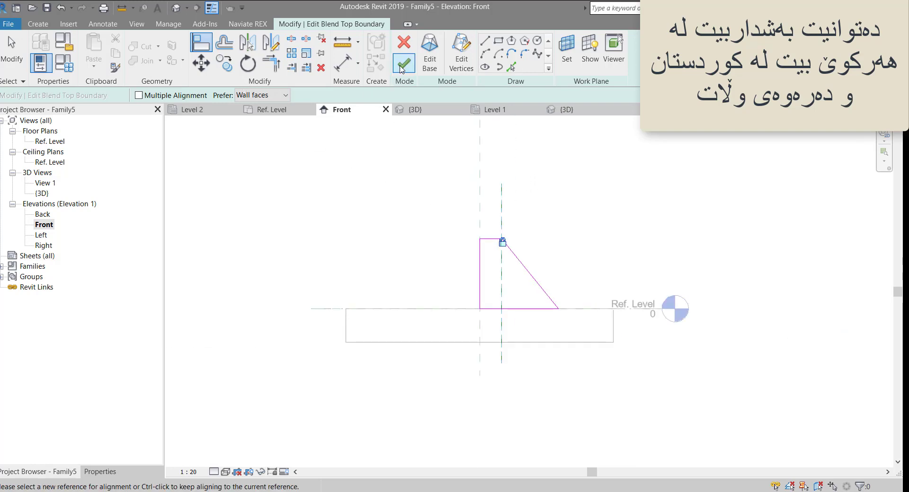
click(404, 64)
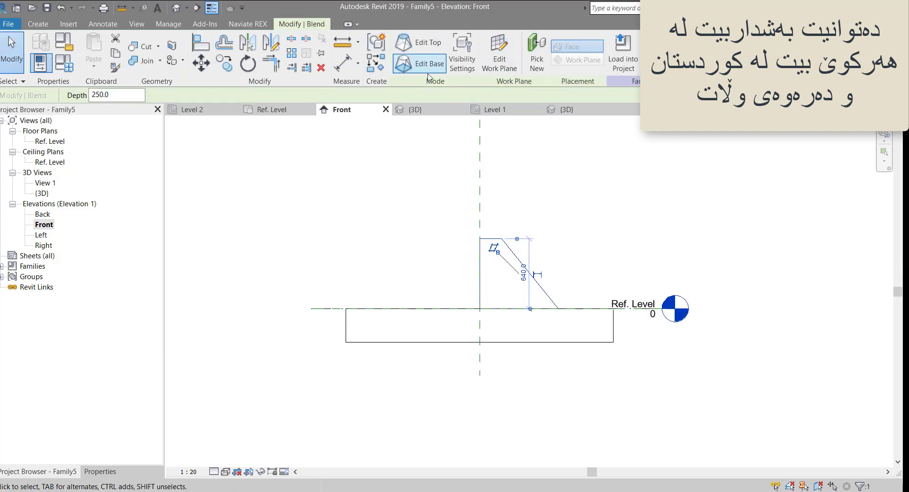
Step: In the blend's base profile, draw a vertical reference plane (RP) through its top corner
click(433, 64)
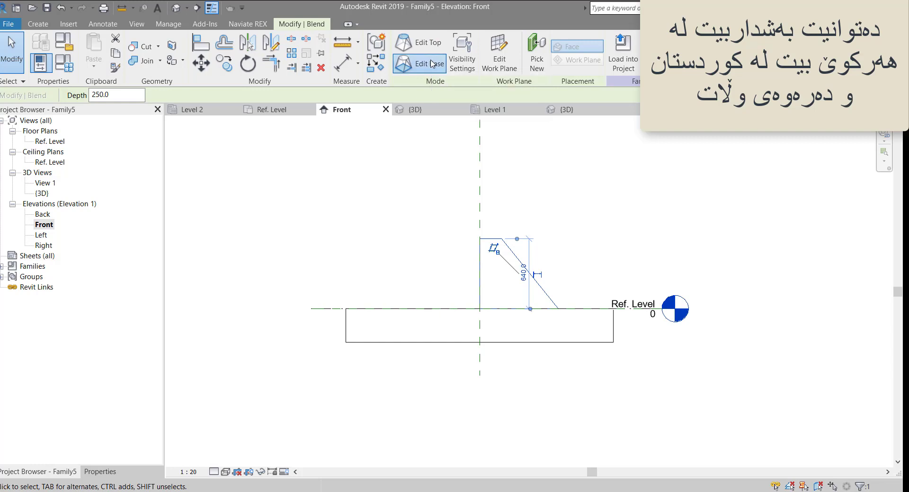
scroll(516, 239, up, 5)
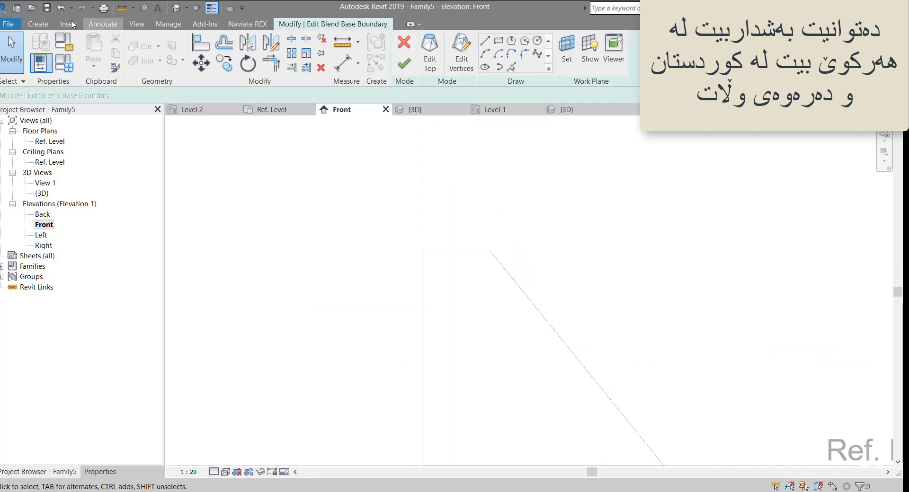
click(38, 24)
scroll(497, 258, down, 3)
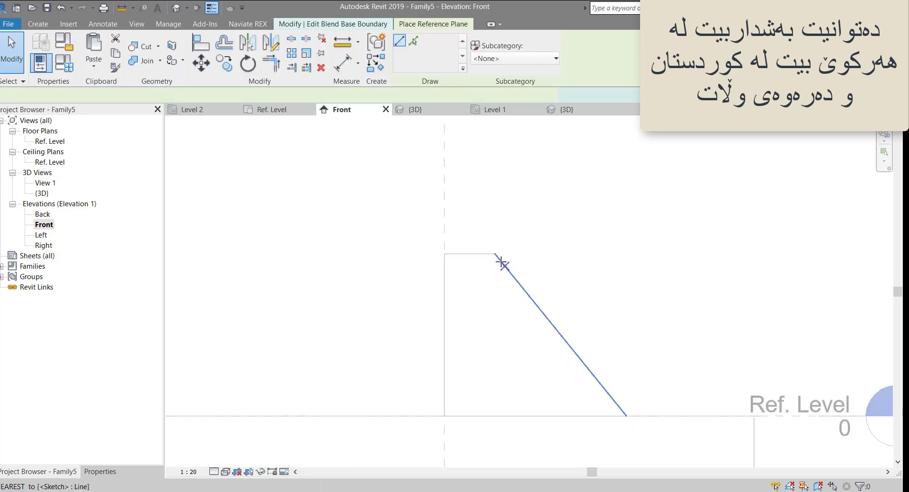
key(r)
key(p)
click(497, 212)
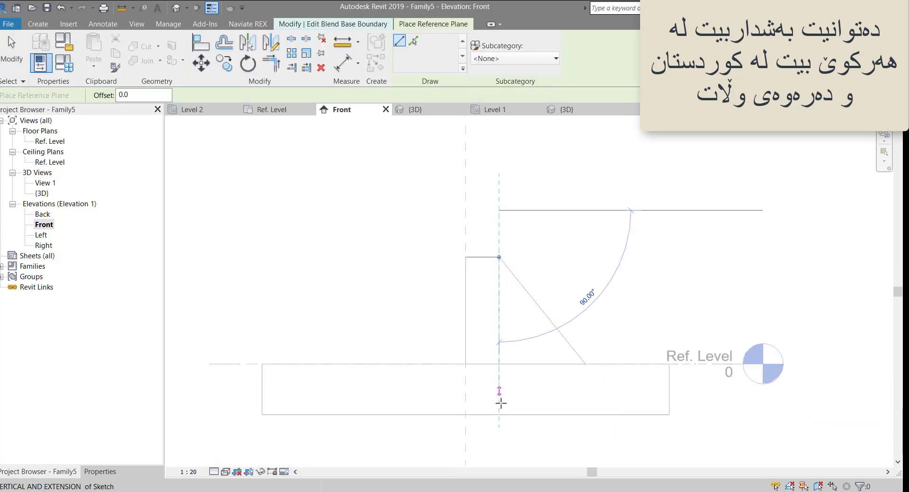
click(499, 433)
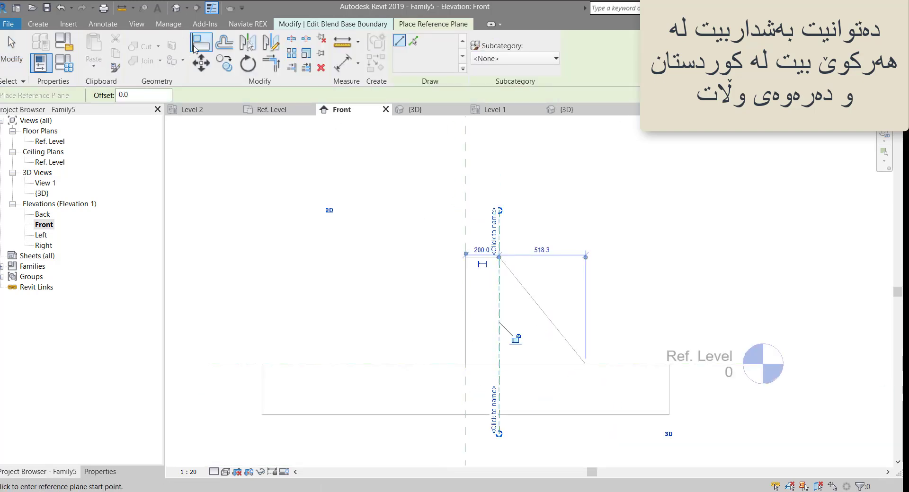
Step: Align the base profile's corner to the new plane and finish the base profile
click(195, 47)
scroll(499, 250, up, 4)
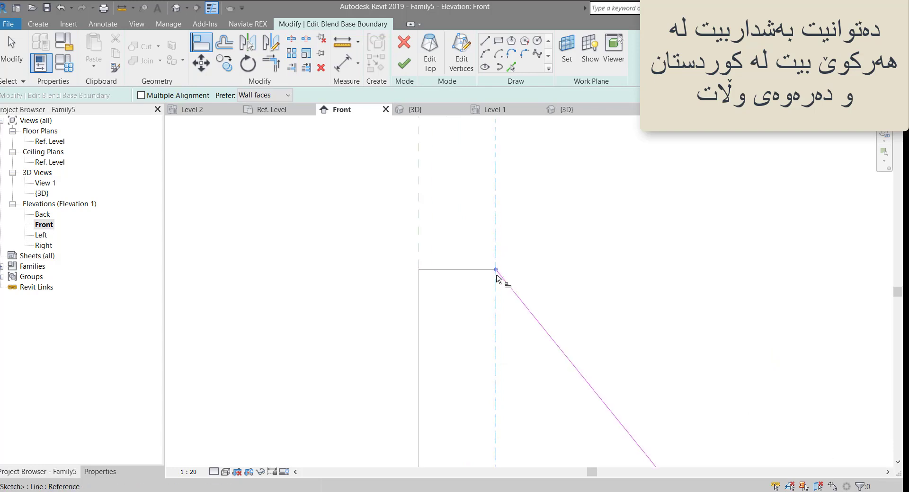
click(497, 278)
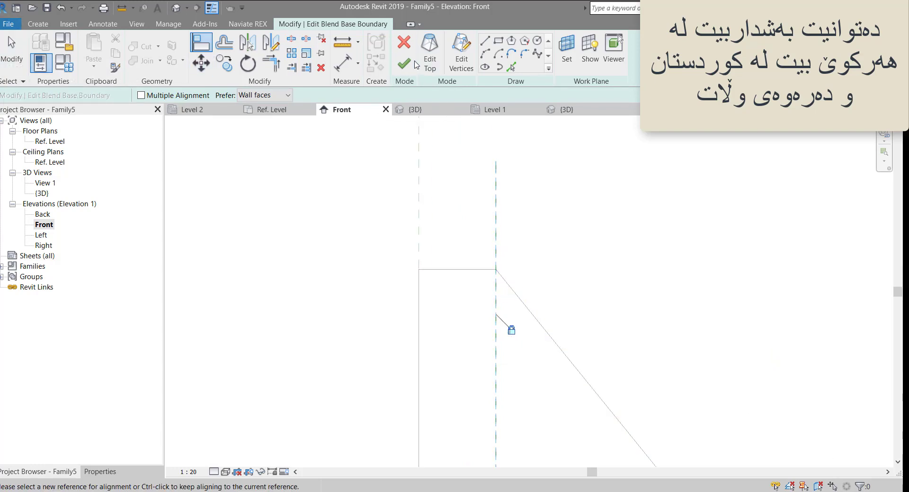
click(404, 63)
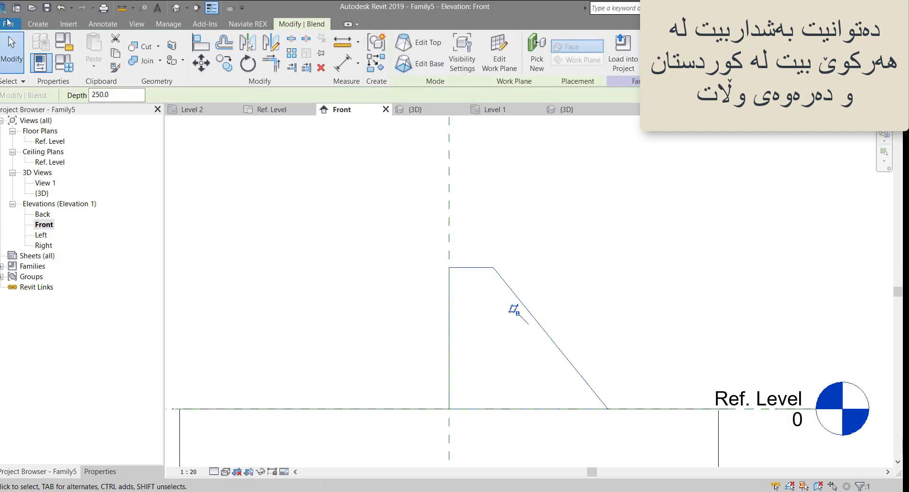
key(Escape)
scroll(494, 289, down, 2)
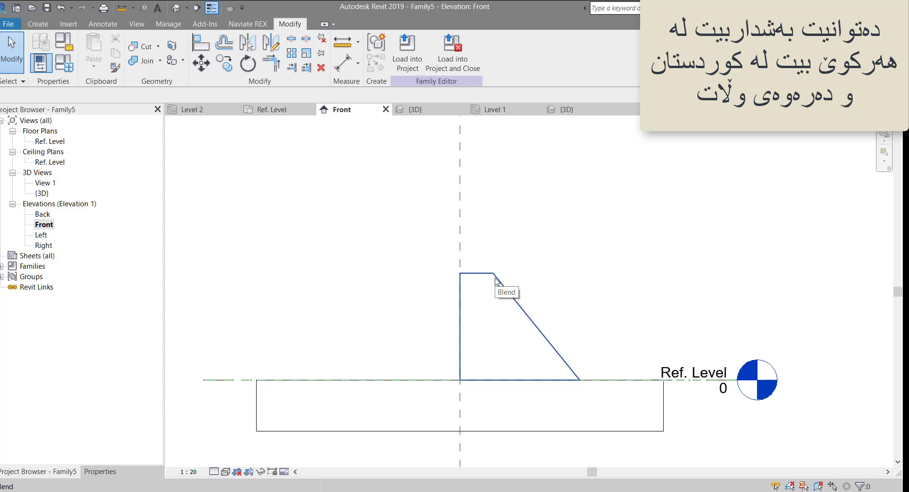
Step: Reopen the top profile and align its left edge to the Center (Left/Right) reference plane
double_click(496, 282)
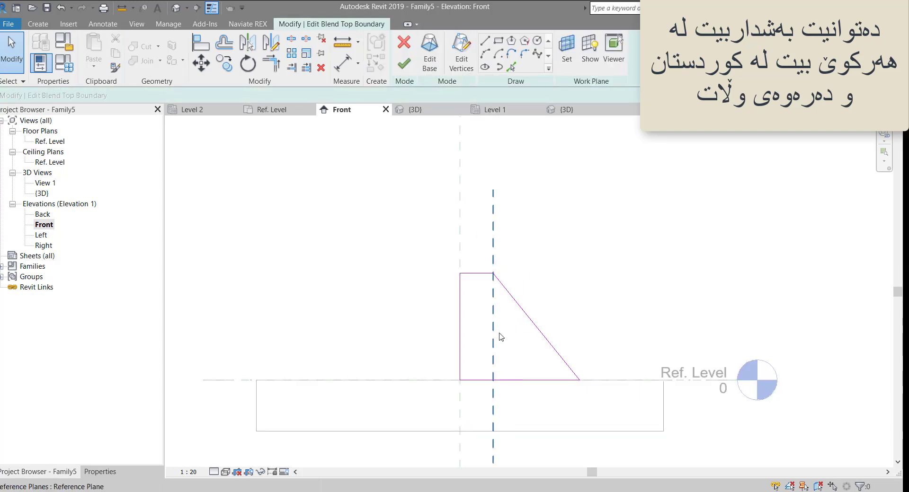
scroll(459, 267, up, 1)
middle_drag(491, 166, 541, 132)
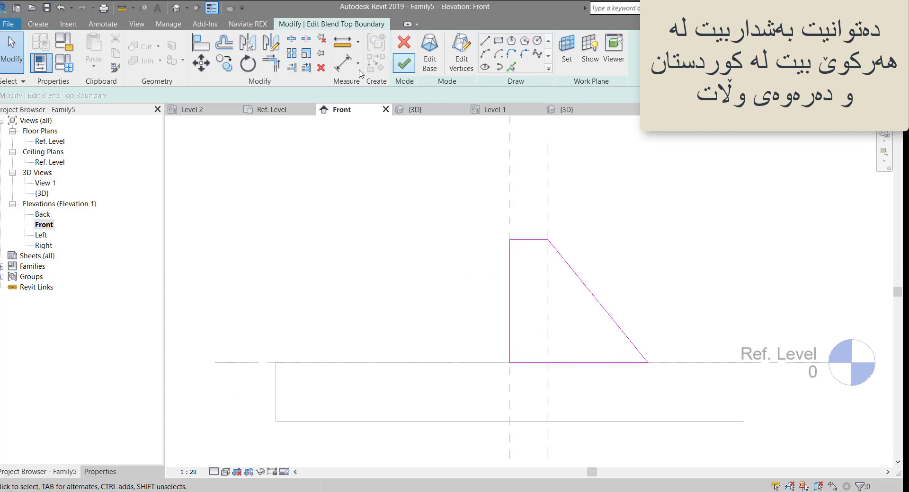
click(201, 44)
scroll(528, 218, up, 1)
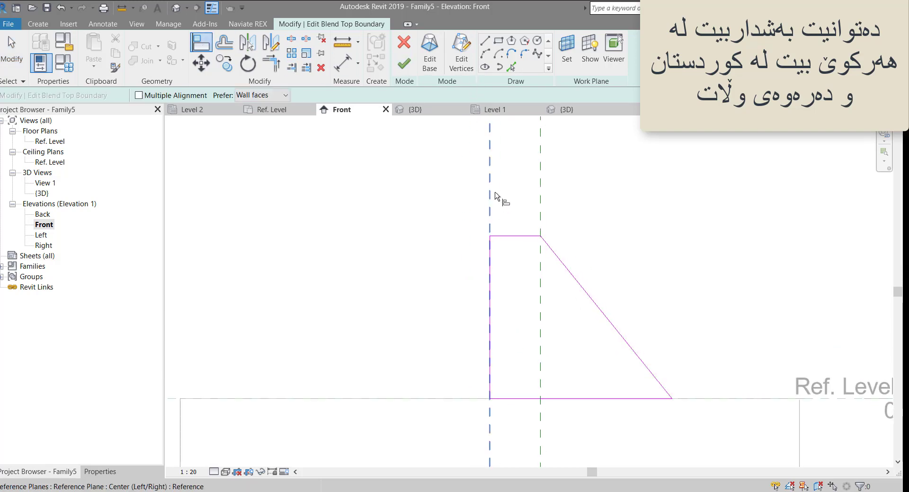
click(491, 239)
click(490, 296)
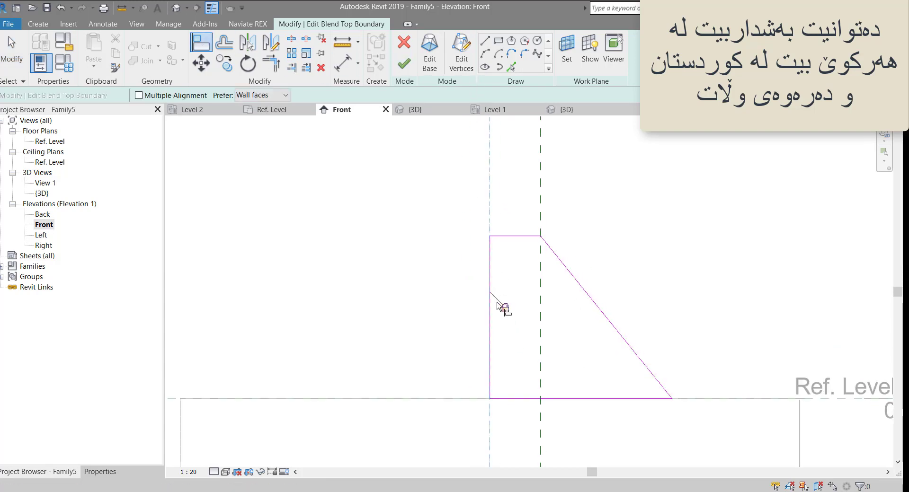
Step: Align the top sketch's bottom edge to Ref. Level, then exit the Align tool
scroll(503, 307, down, 2)
click(639, 335)
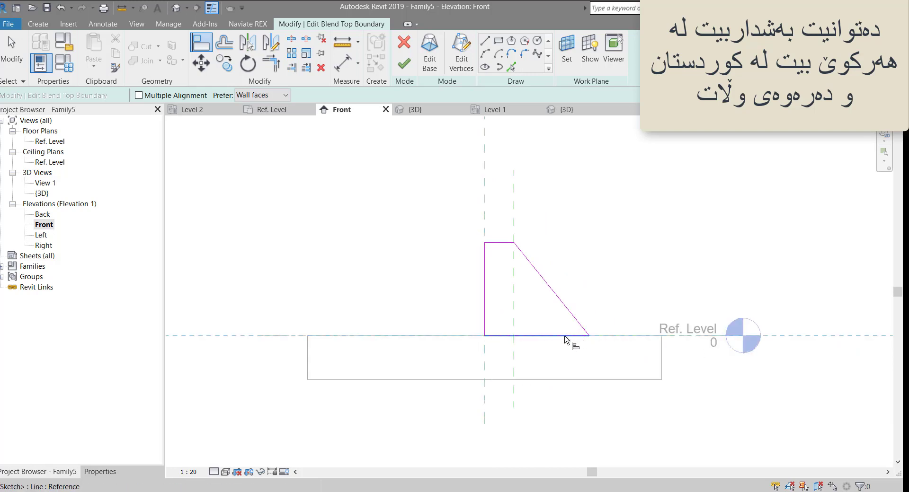
click(563, 336)
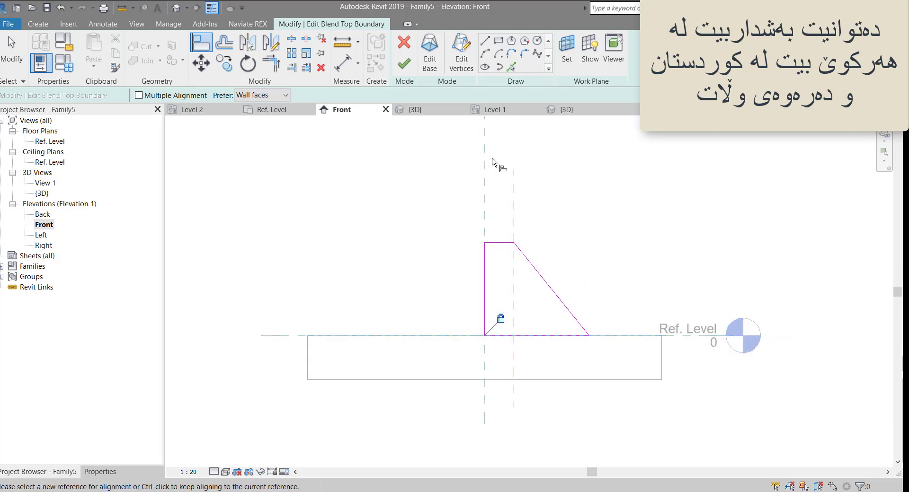
scroll(495, 170, up, 2)
click(14, 49)
scroll(600, 306, up, 2)
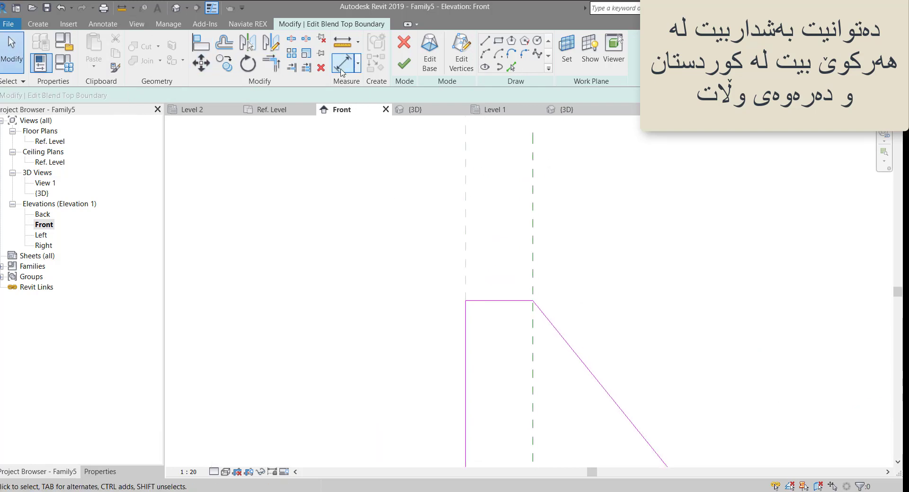
Step: Place a 200 aligned dimension between the top boundary's two reference planes
click(341, 69)
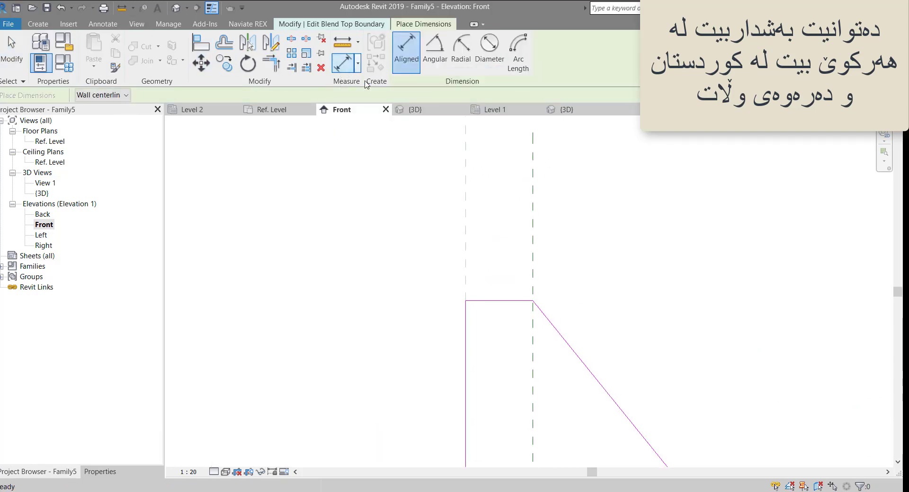
click(534, 275)
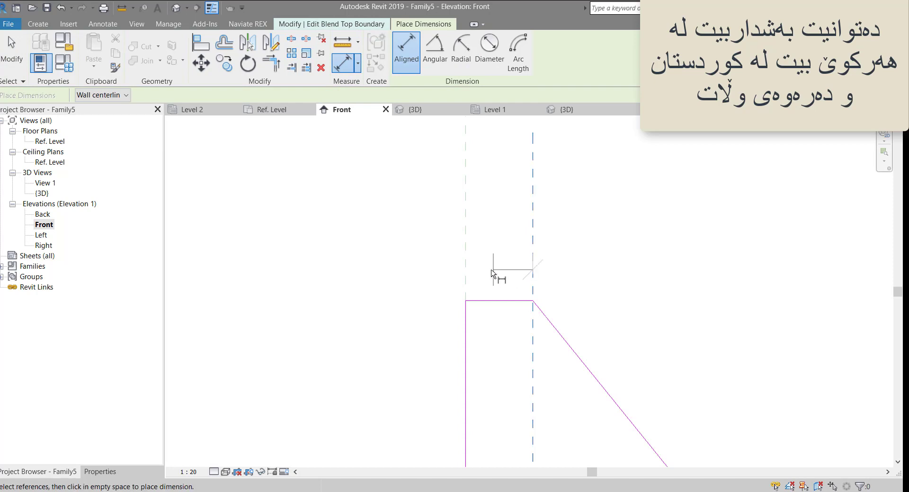
click(466, 274)
click(381, 275)
key(Escape)
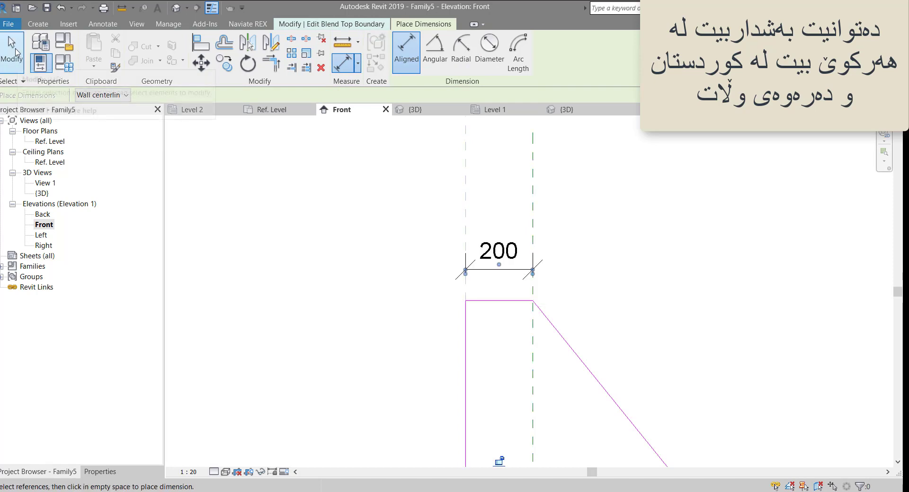
key(Escape)
Step: Label the 200 dimension with a new instance parameter t
click(508, 276)
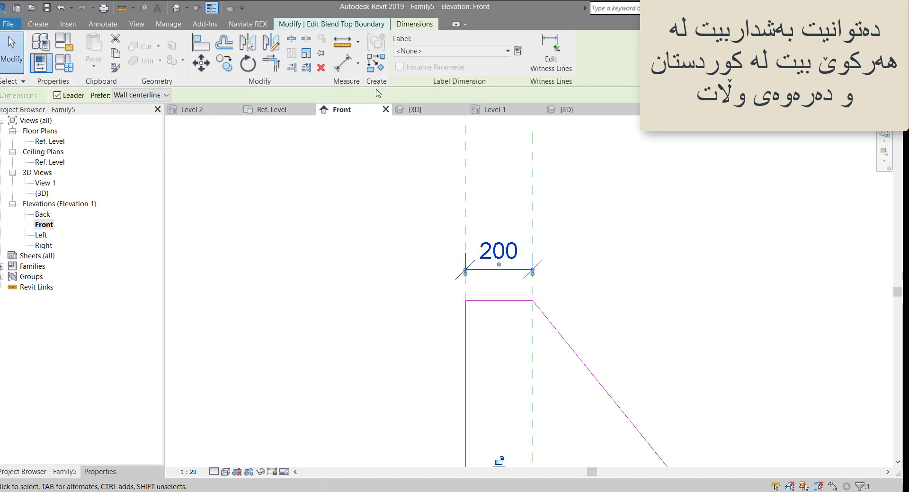
click(519, 53)
text(t)
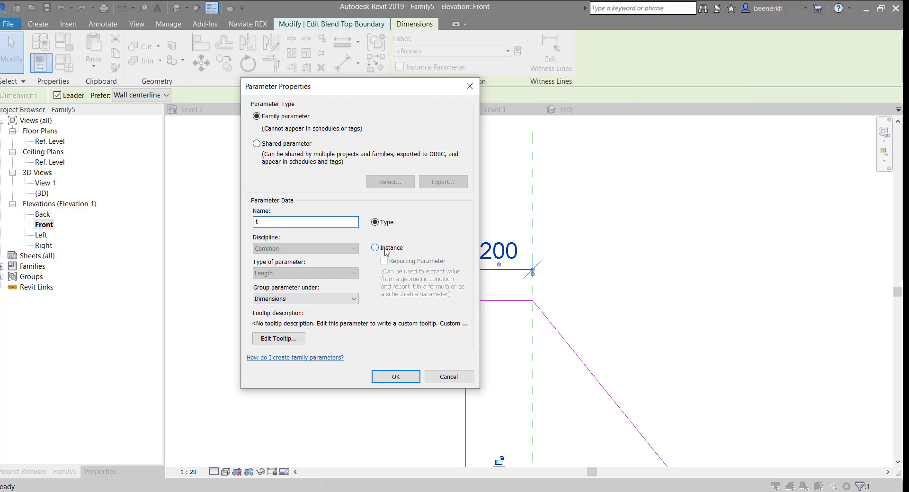
click(376, 248)
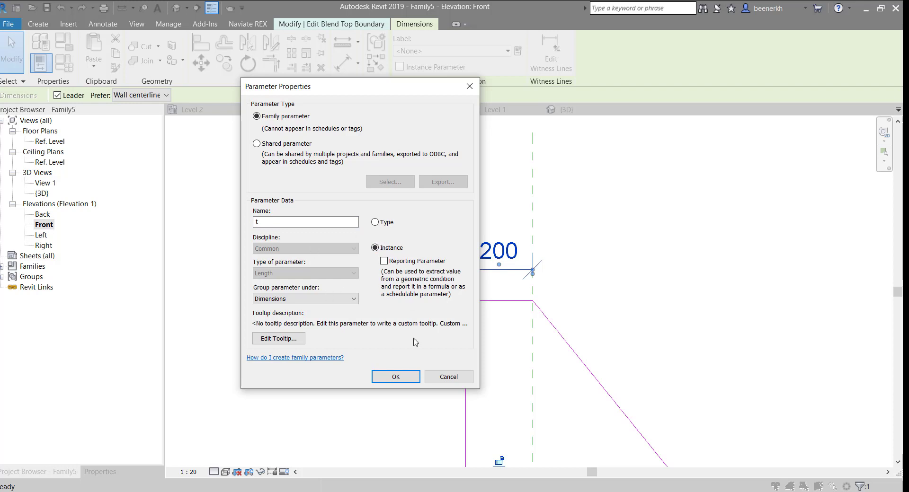
click(397, 376)
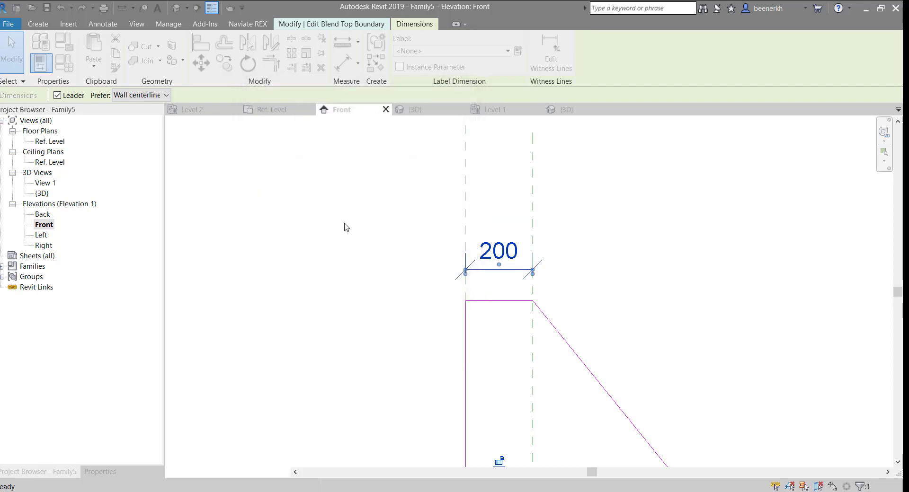
click(367, 243)
scroll(476, 262, up, 2)
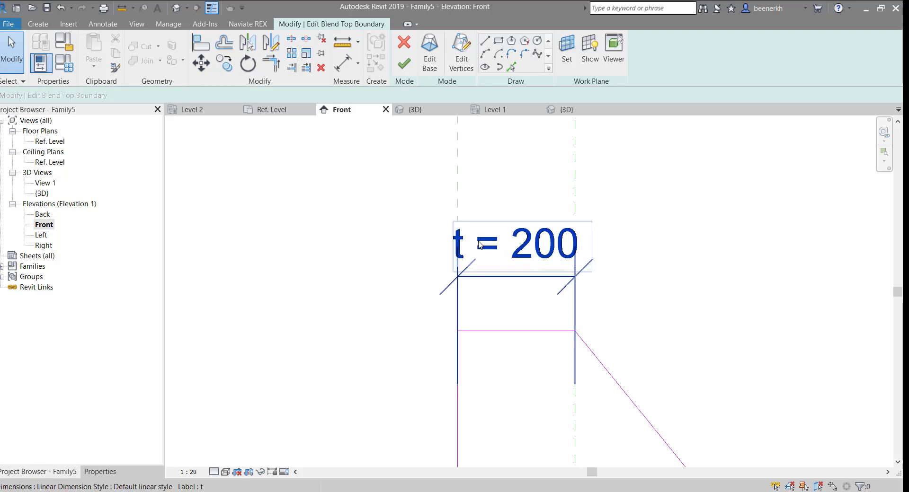
scroll(479, 244, down, 2)
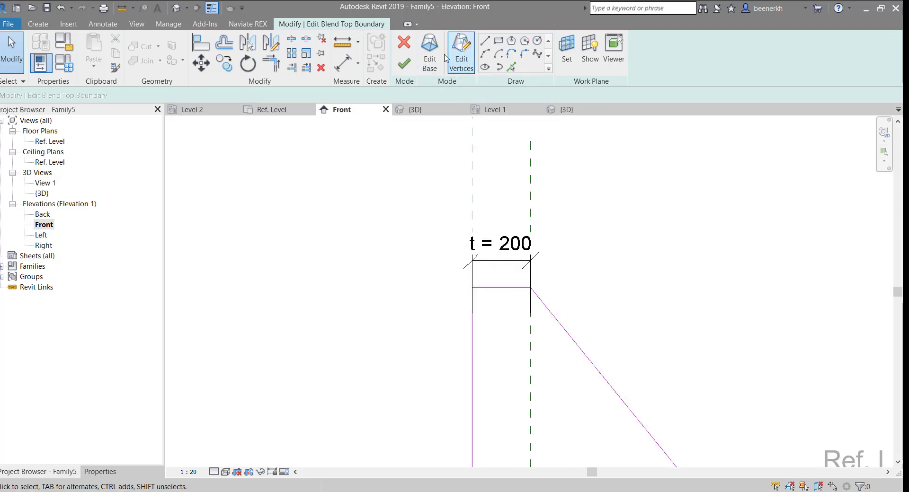
Step: Switch to the base boundary and dimension the 200 gap between its reference planes
click(430, 53)
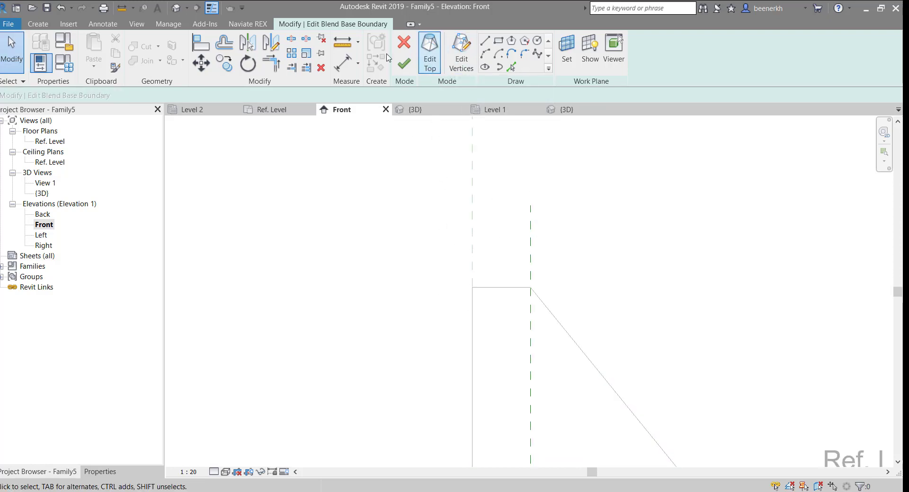
click(342, 63)
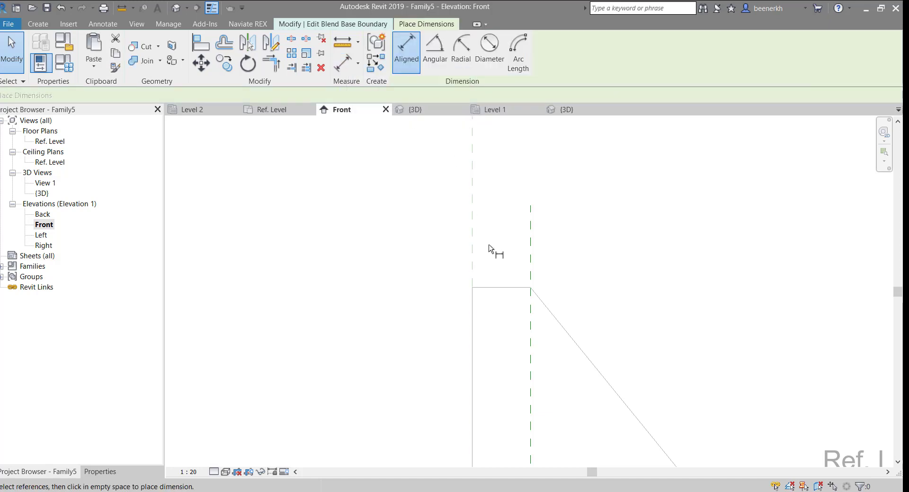
click(529, 275)
click(473, 275)
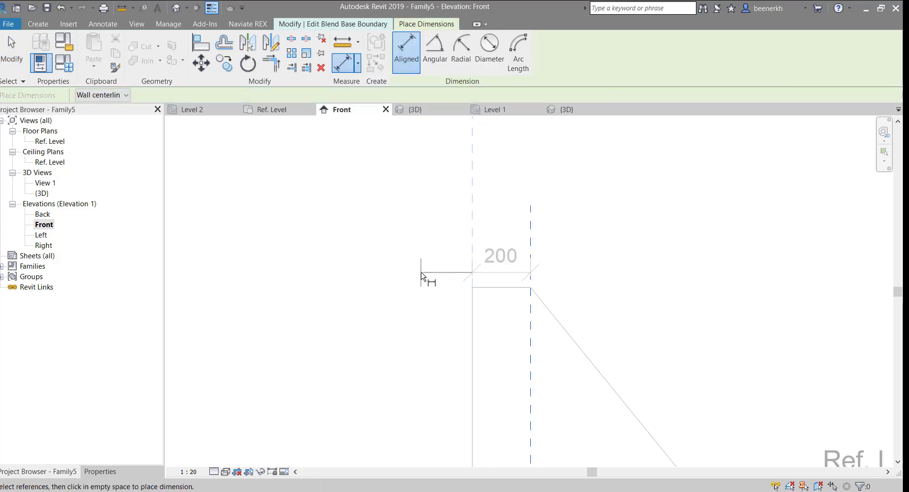
click(421, 276)
key(Escape)
key(Escape)
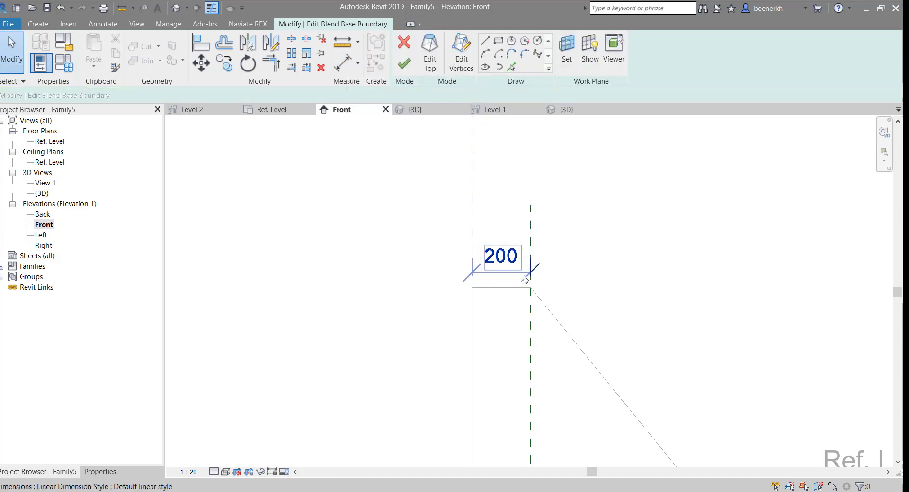
Step: Label the base's 200 dimension with a new instance parameter T
click(525, 278)
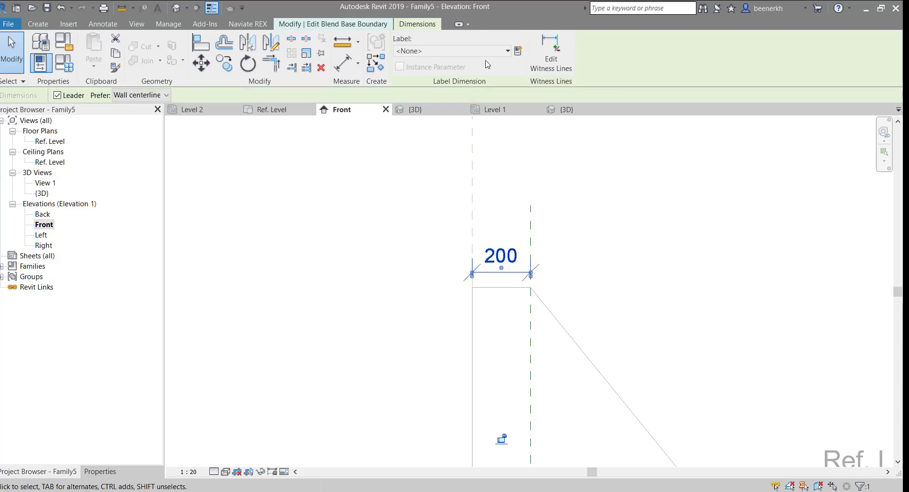
click(507, 51)
click(426, 67)
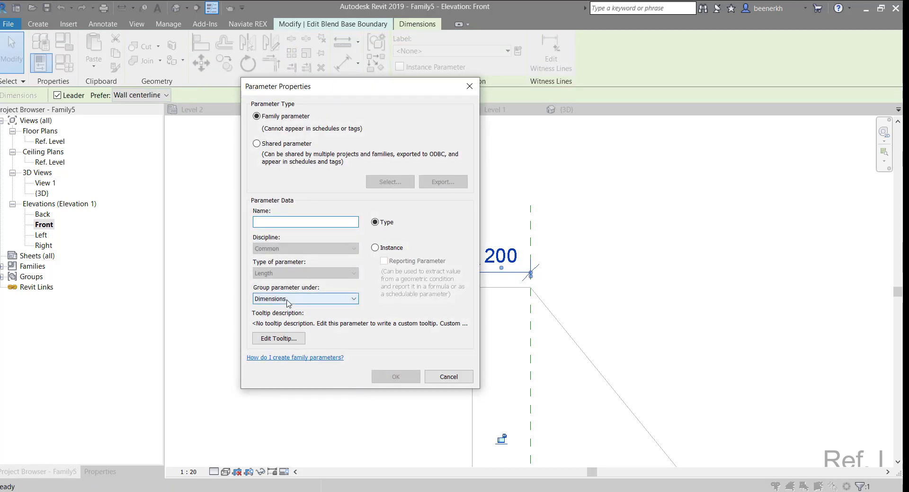
text(T)
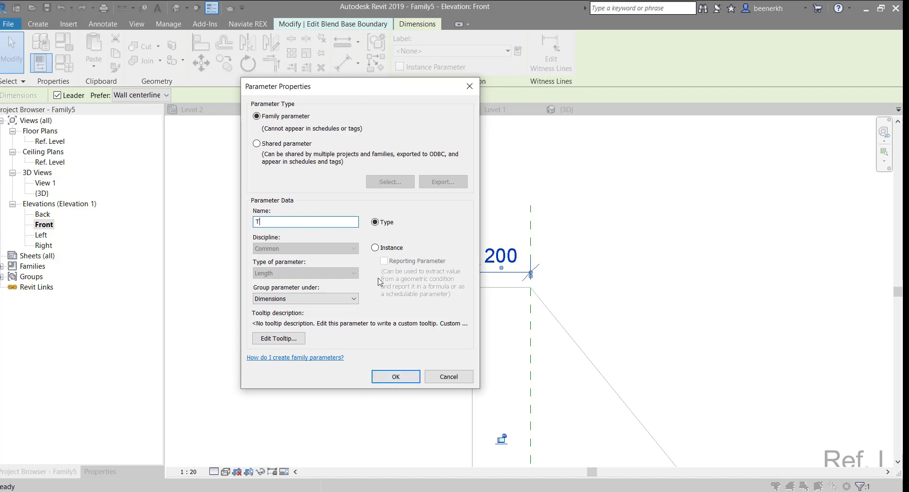
click(384, 251)
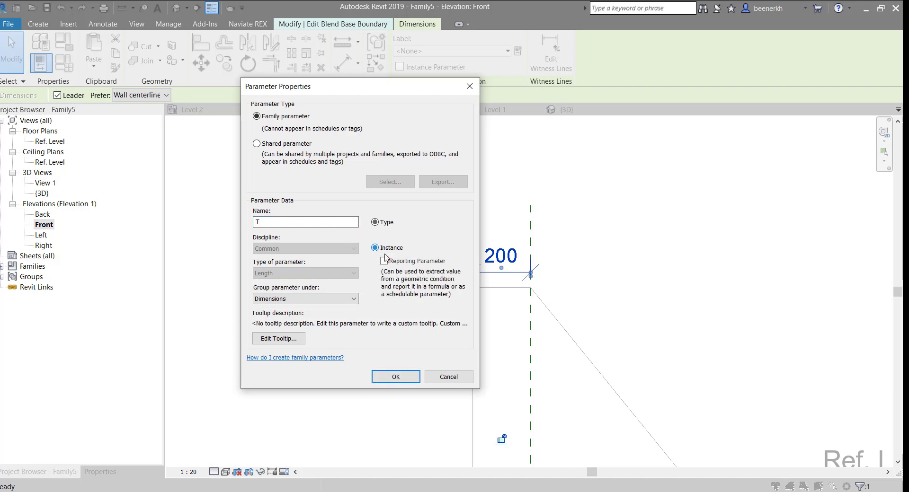
click(395, 376)
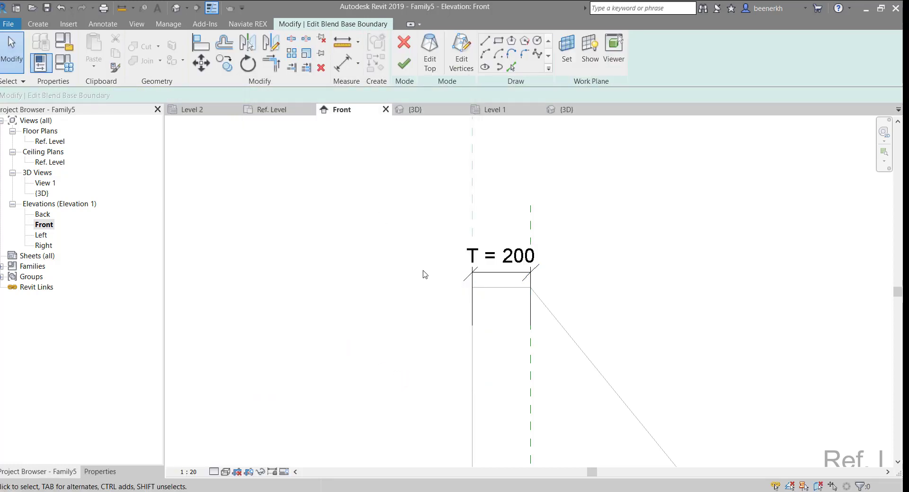
scroll(422, 275, down, 3)
Step: Align and lock the right and left base sketch lines to their reference planes
scroll(483, 265, up, 1)
scroll(493, 265, up, 1)
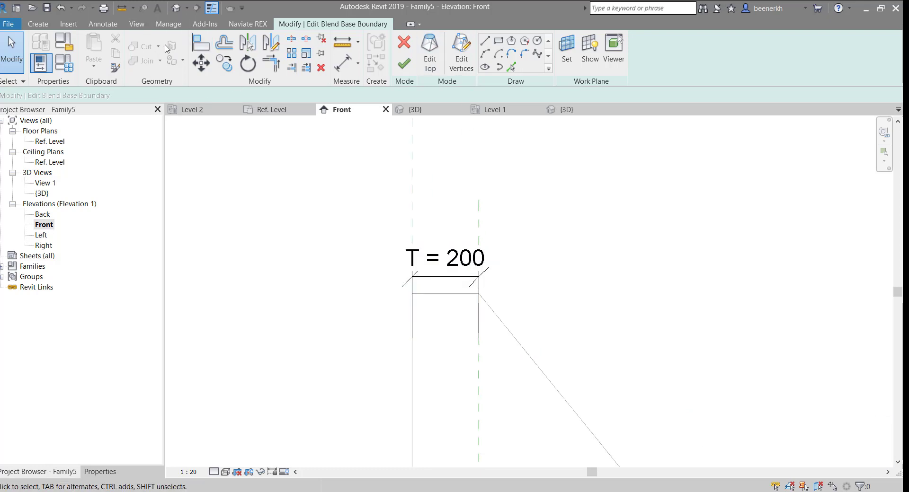
click(210, 39)
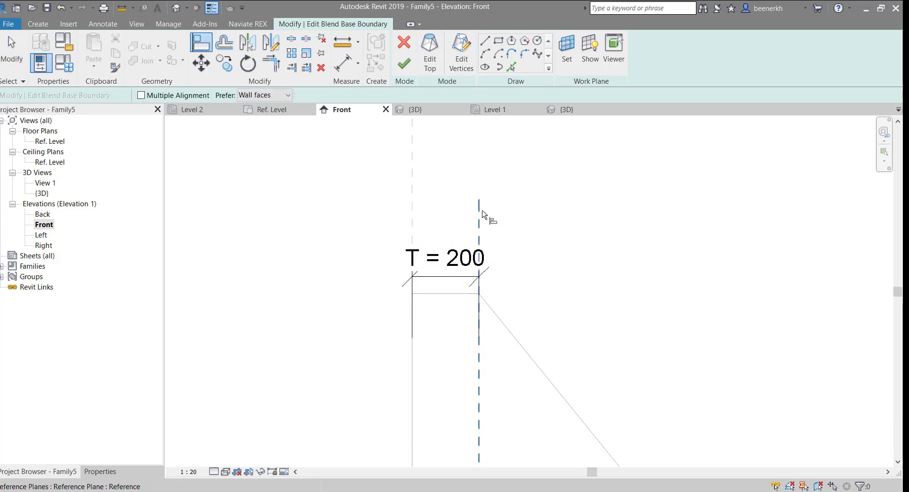
scroll(482, 269, up, 1)
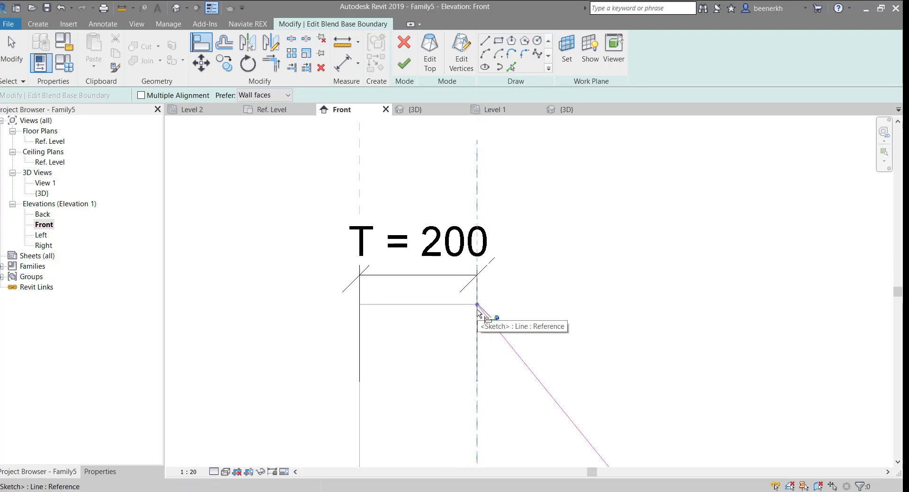
click(488, 322)
scroll(495, 248, down, 2)
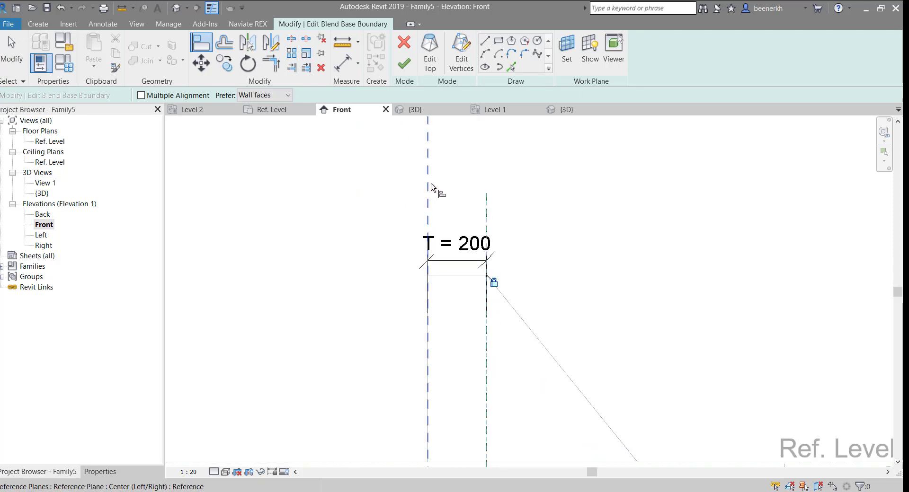
click(429, 325)
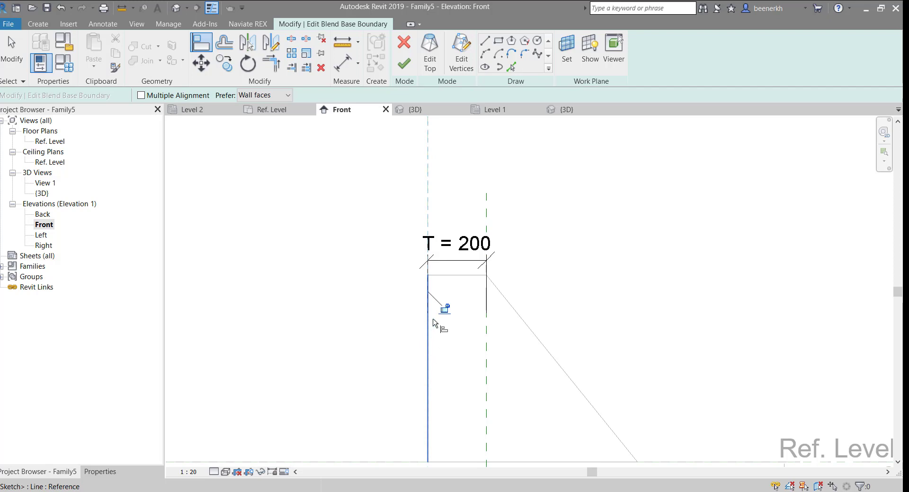
Step: Align and lock the bottom base sketch line to Ref. Level
scroll(473, 319, down, 3)
scroll(520, 333, up, 1)
scroll(540, 330, up, 1)
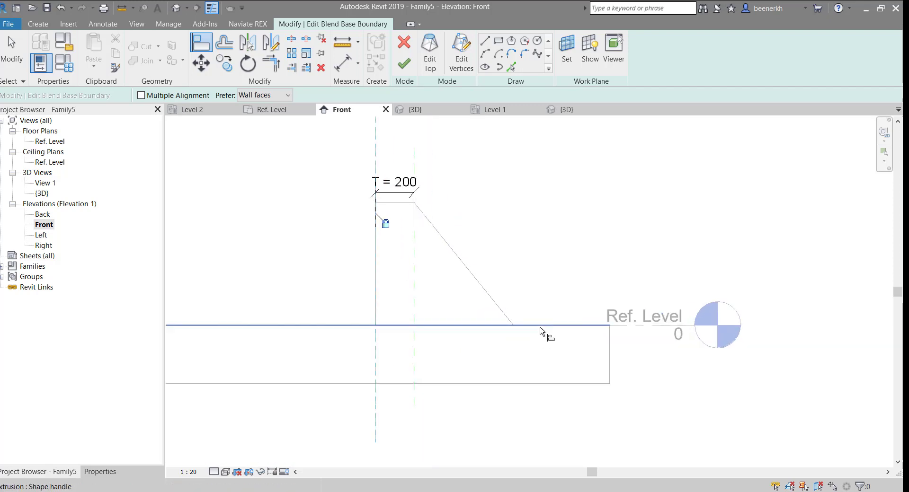
click(540, 330)
click(405, 313)
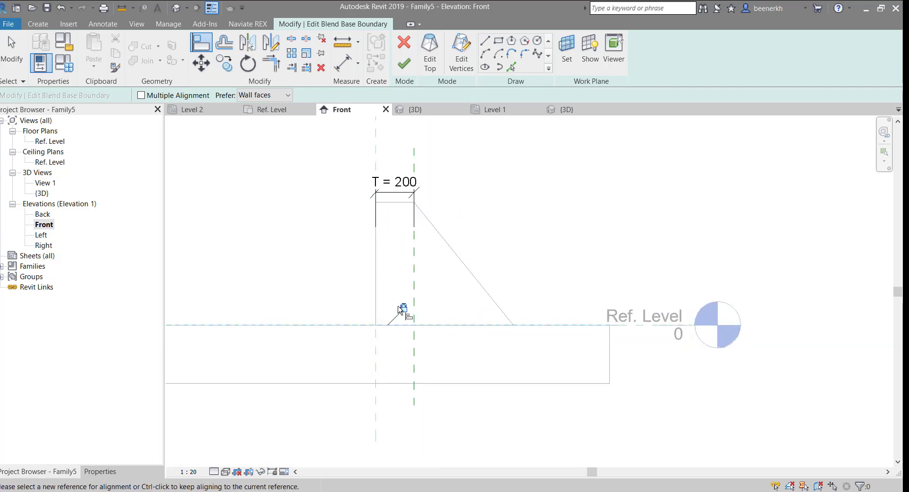
middle_drag(400, 310, 400, 279)
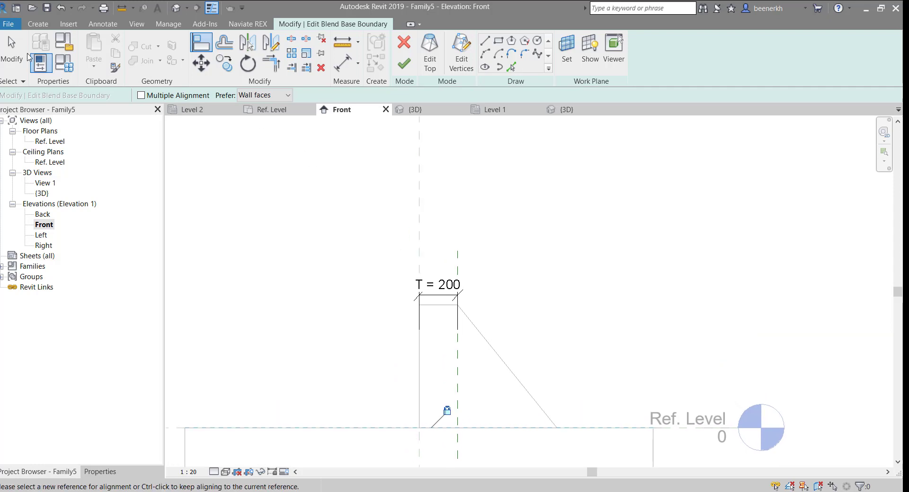
click(15, 51)
Step: Finish editing the wedge blend
click(404, 66)
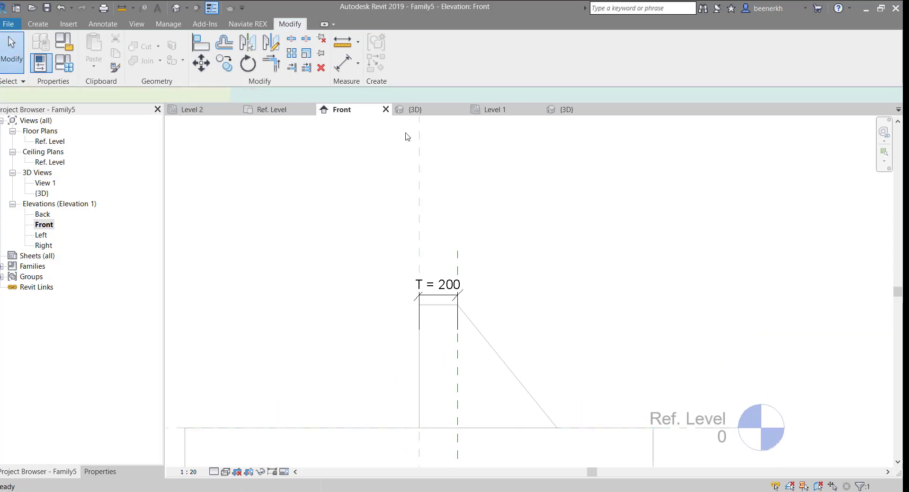
scroll(374, 237, down, 2)
click(386, 246)
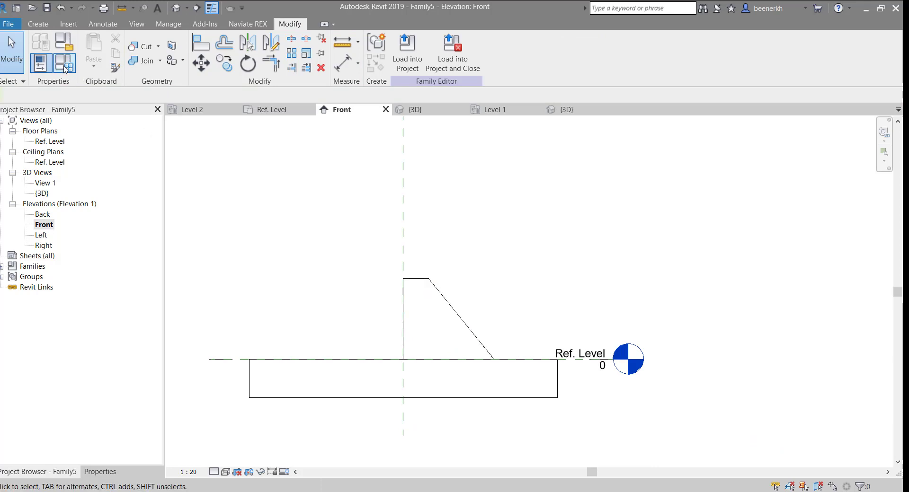
scroll(429, 265, up, 2)
scroll(474, 191, down, 2)
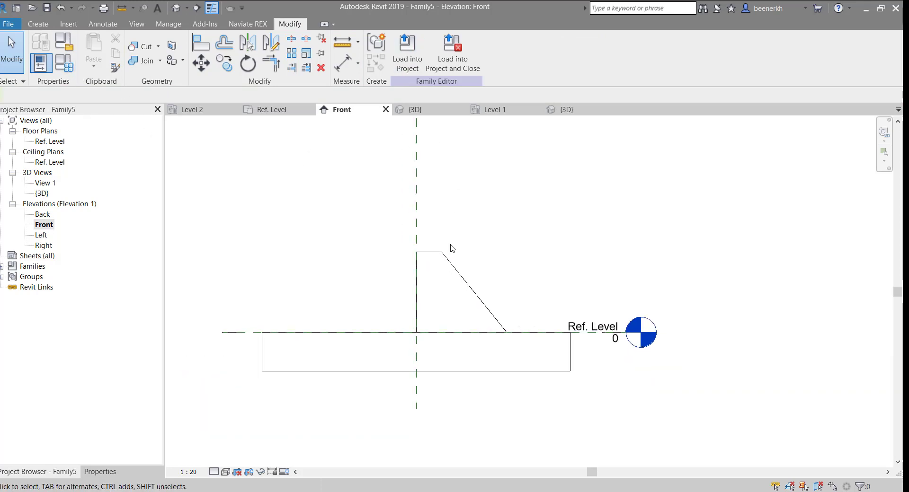
scroll(452, 247, up, 2)
scroll(452, 251, up, 1)
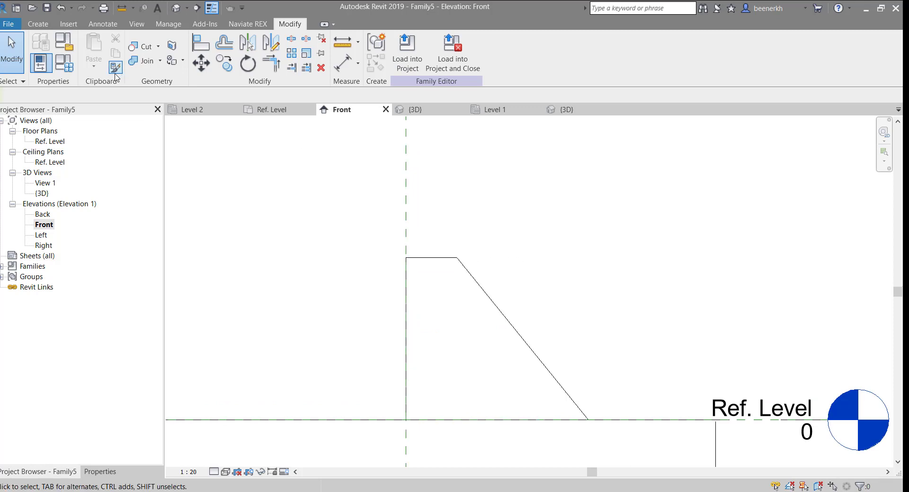
Step: In Family Types, give t the formula =T and set T to 300
click(51, 68)
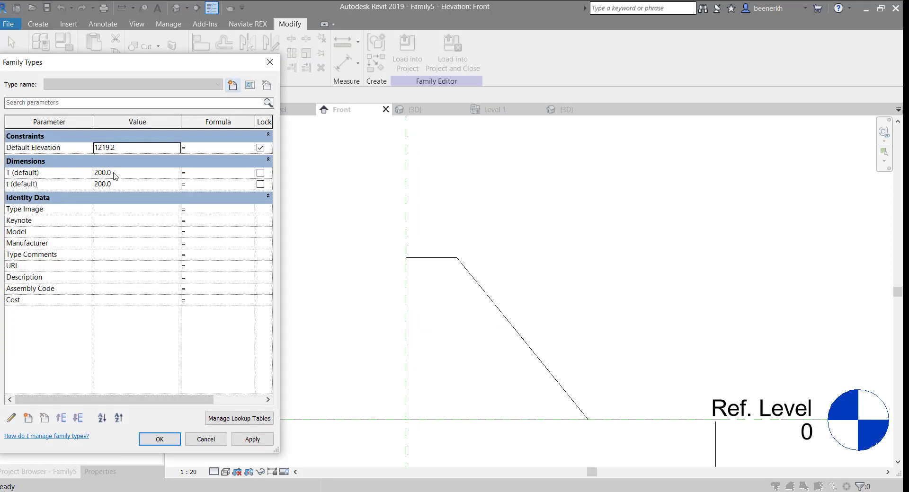
click(189, 187)
text(T)
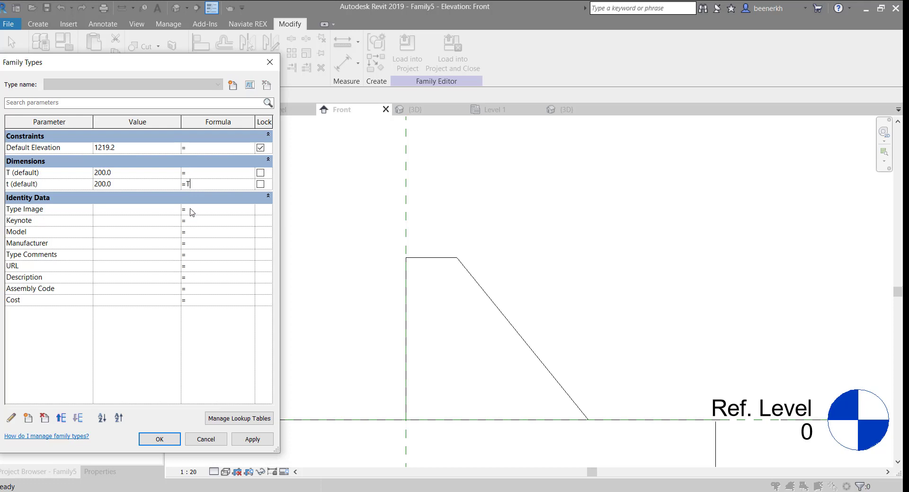
click(250, 440)
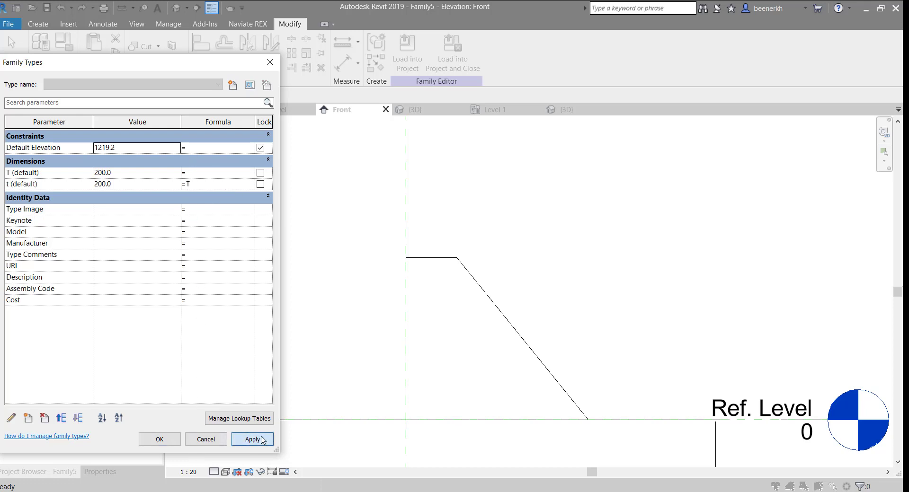
click(120, 173)
text(300)
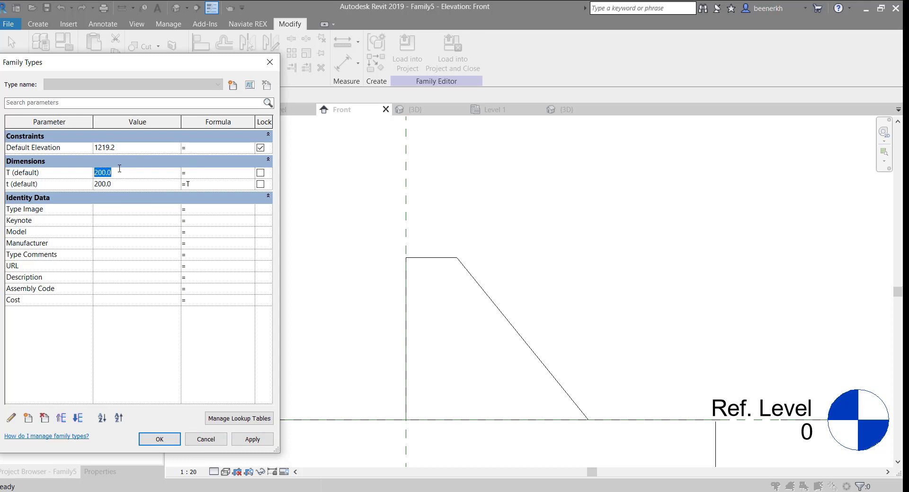
click(252, 439)
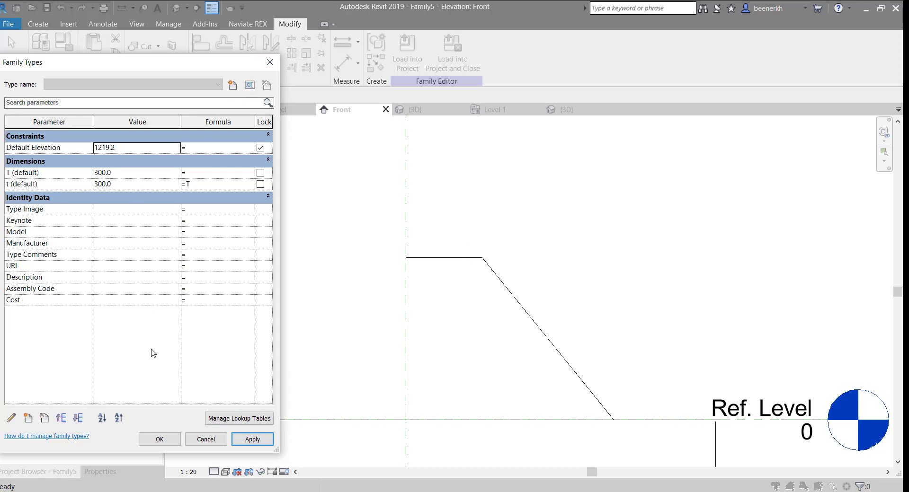
click(160, 444)
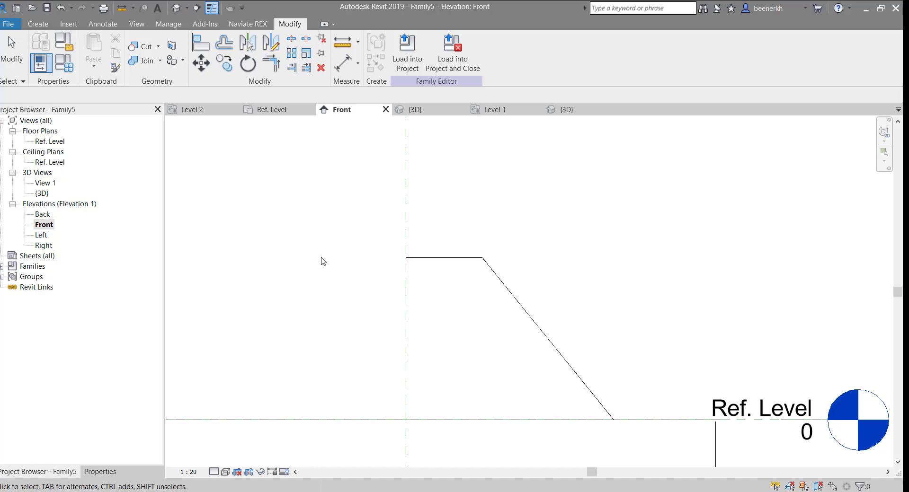
scroll(349, 263, down, 3)
middle_drag(428, 300, 499, 297)
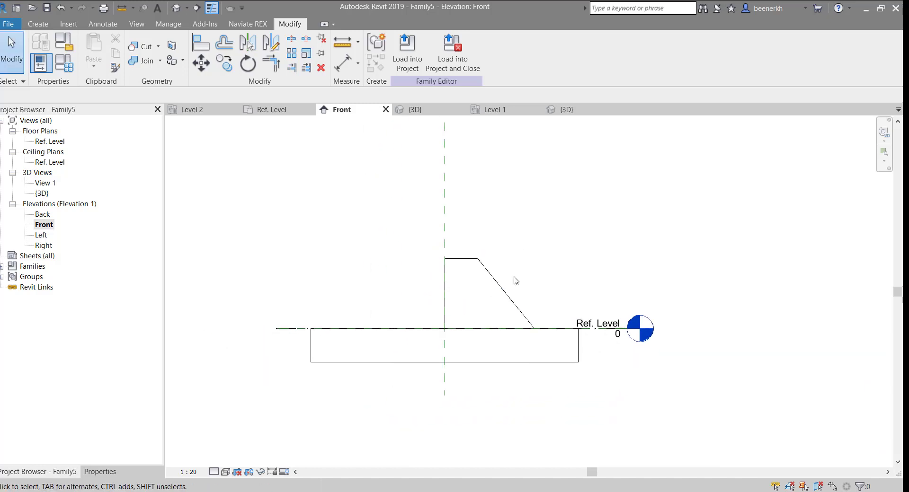
Step: Select the wedge blend and edit its top boundary, where the width now reads t = 300
click(496, 290)
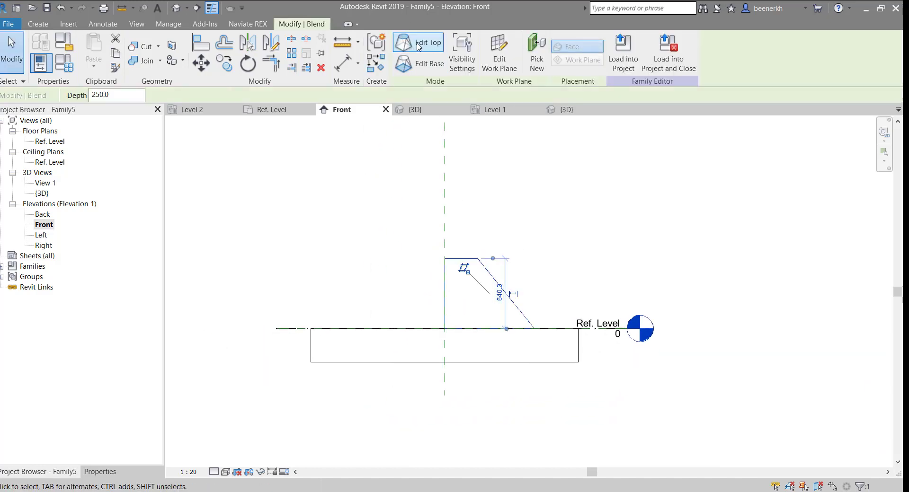
click(422, 42)
scroll(531, 342, up, 3)
scroll(532, 344, up, 2)
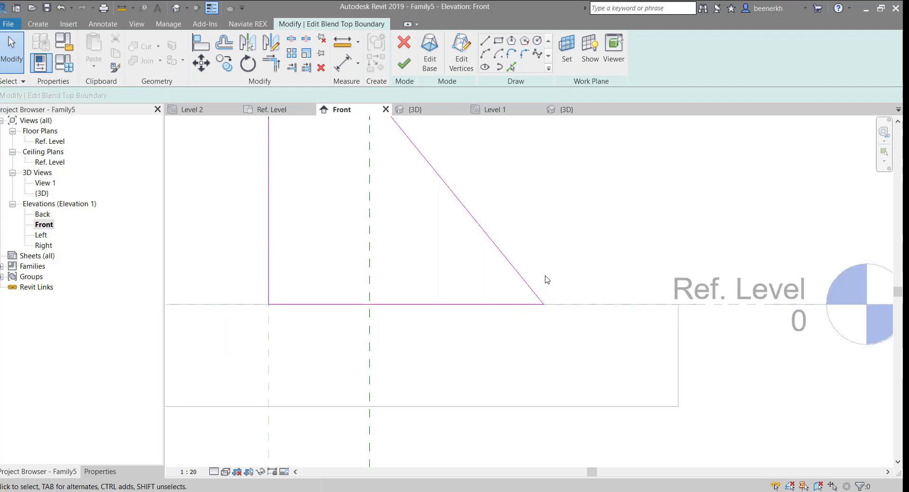
scroll(548, 290, down, 3)
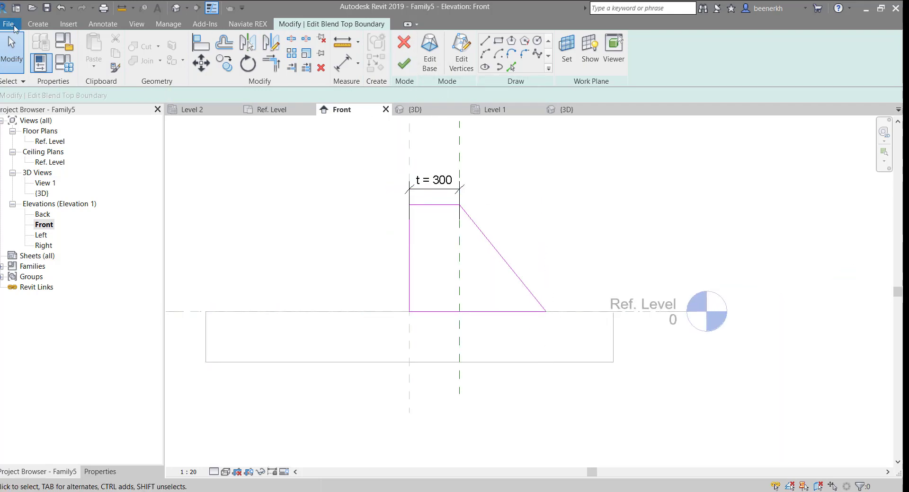
click(38, 23)
Step: Draw a reference plane up from the sketch's bottom-right corner and extend its lower end
click(663, 52)
scroll(551, 317, up, 1)
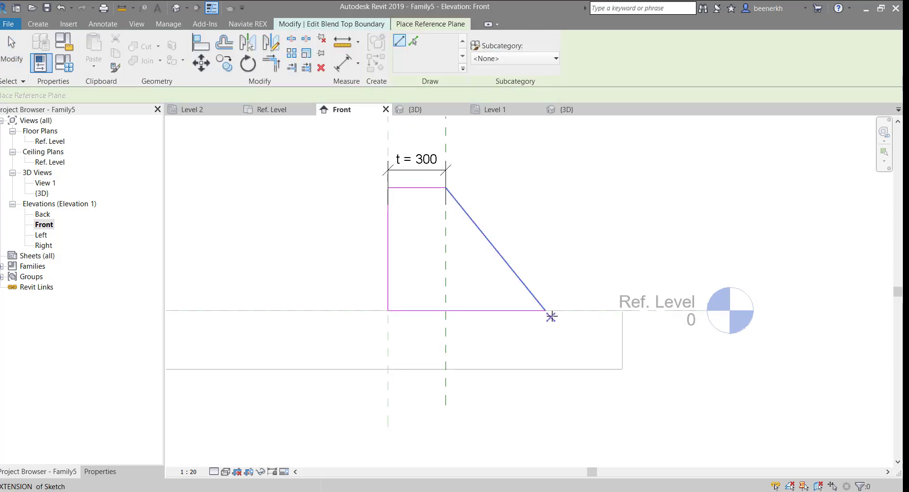
click(545, 311)
click(536, 149)
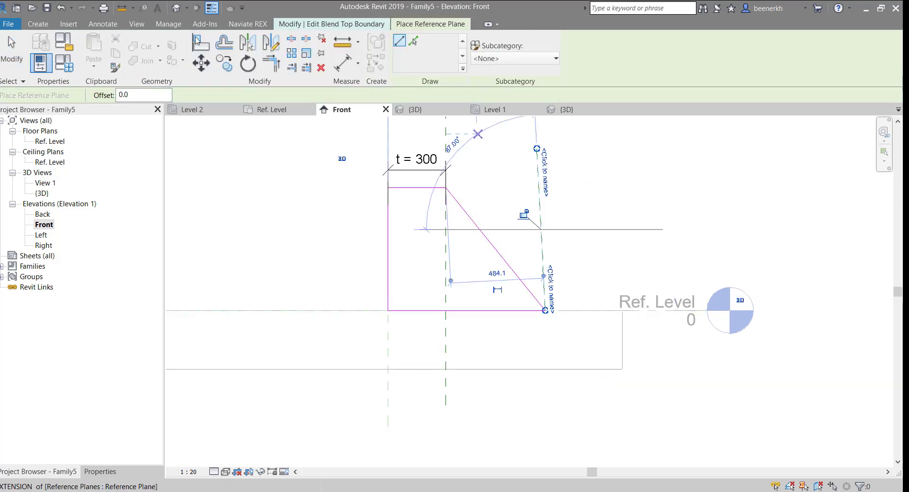
click(11, 52)
scroll(567, 266, up, 1)
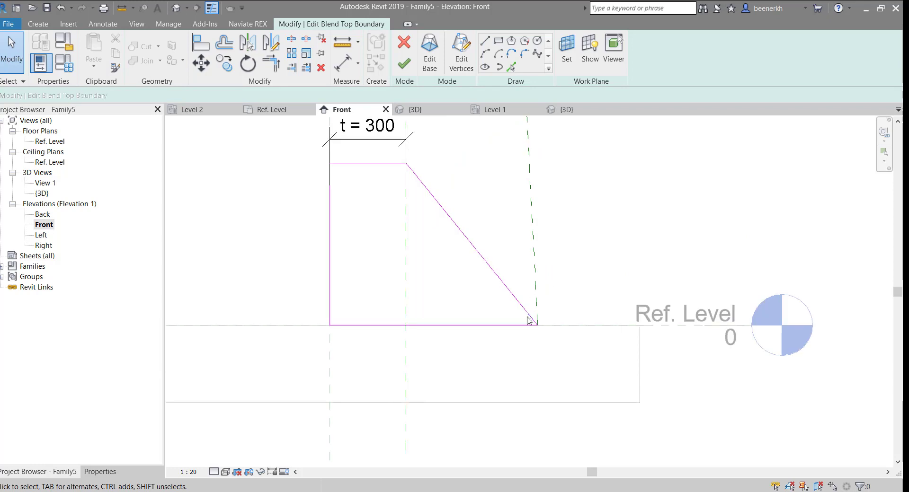
click(534, 265)
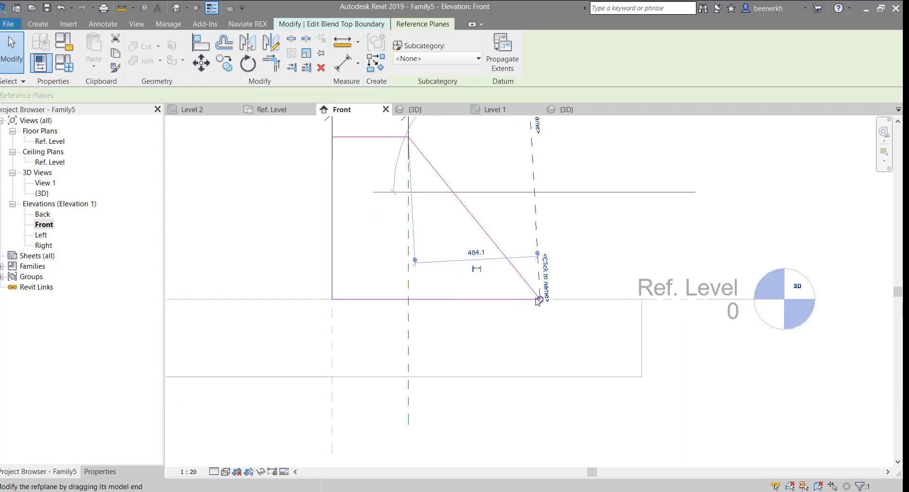
drag(546, 355, 546, 416)
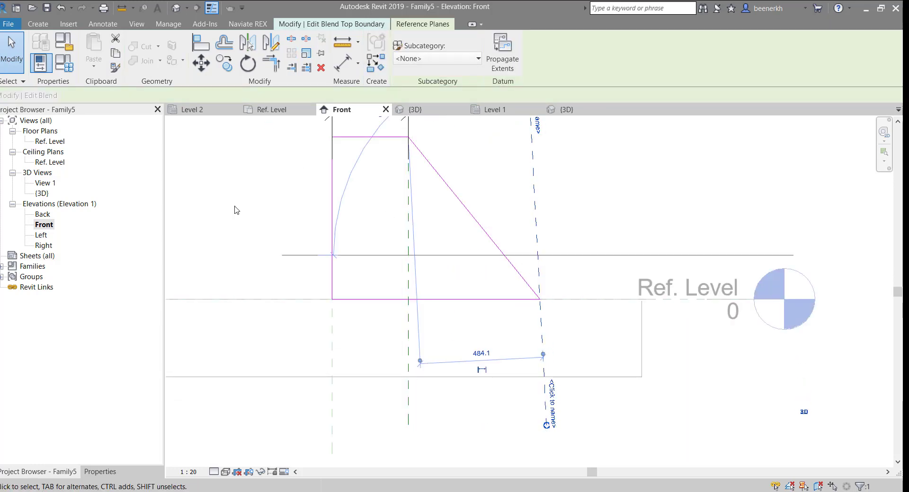
click(233, 209)
Step: Align the sketch corner to the new reference plane and lock it
click(208, 47)
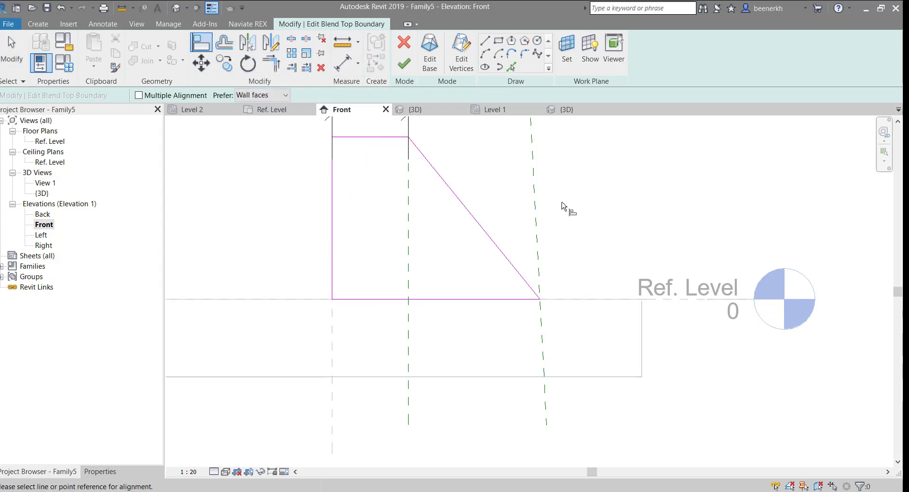
click(533, 207)
scroll(540, 301, up, 2)
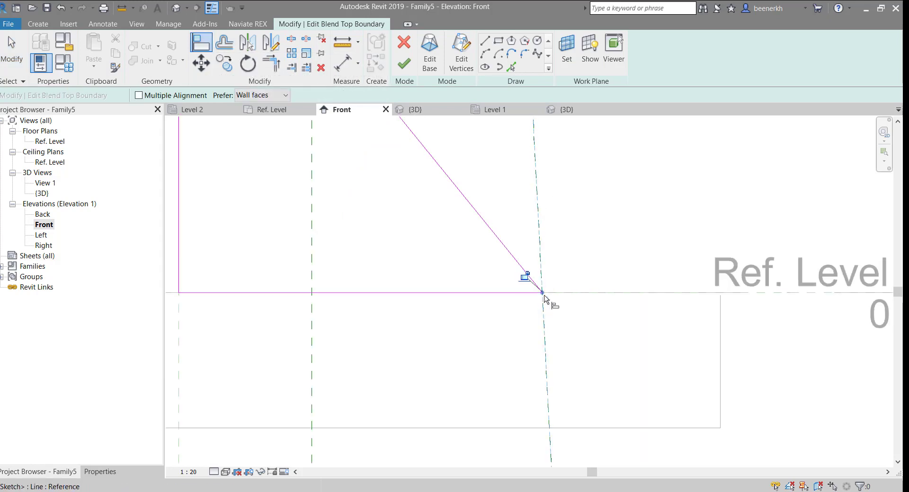
click(527, 276)
scroll(576, 320, down, 3)
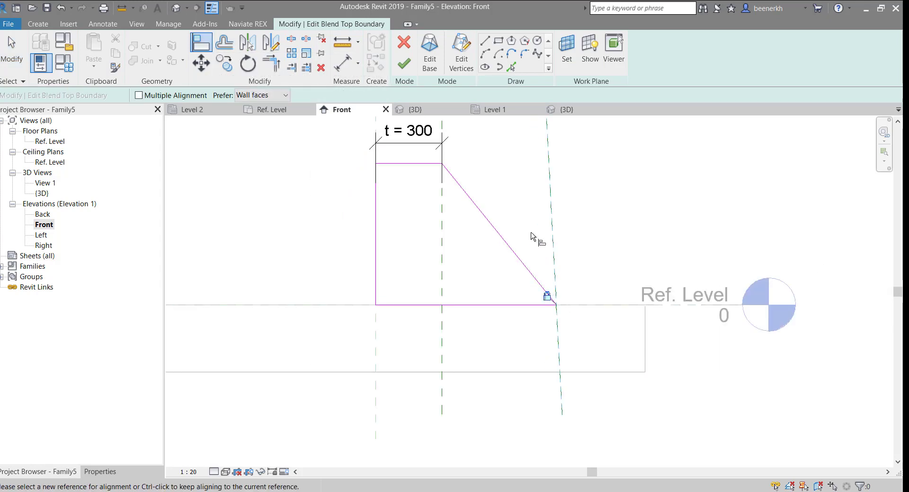
scroll(537, 237, down, 1)
scroll(642, 307, down, 1)
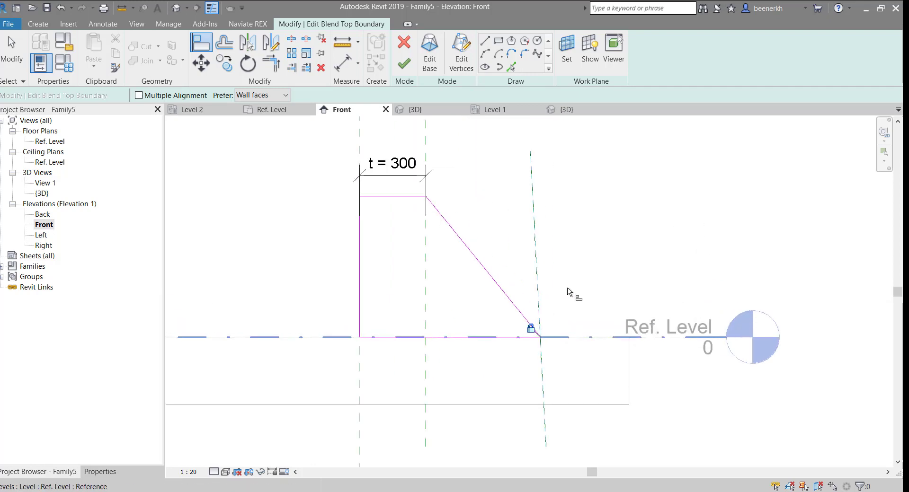
scroll(571, 296, down, 1)
click(8, 66)
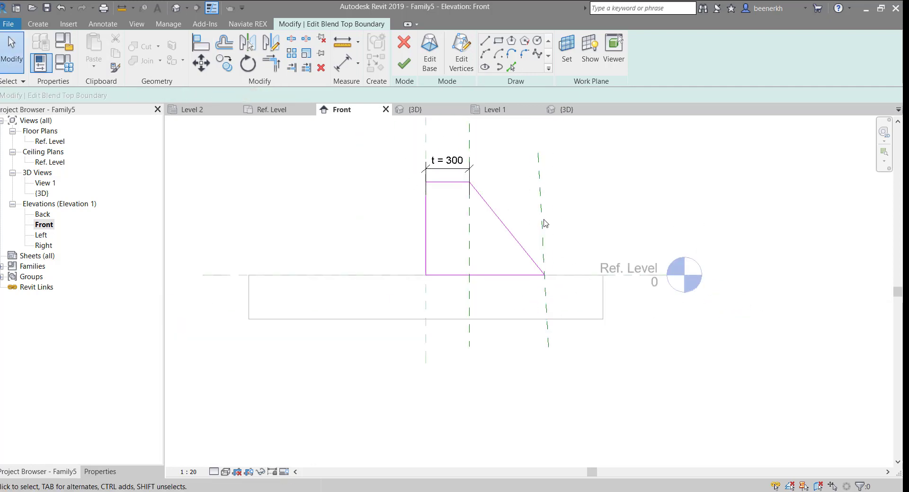
Step: Remove the slanted reference plane and redraw it vertically through the bottom-right corner
click(542, 223)
key(Escape)
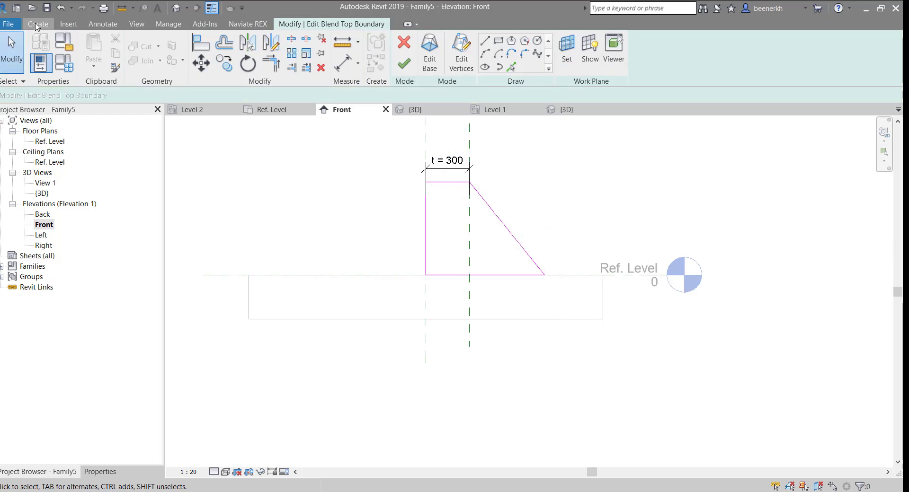
click(36, 24)
click(665, 50)
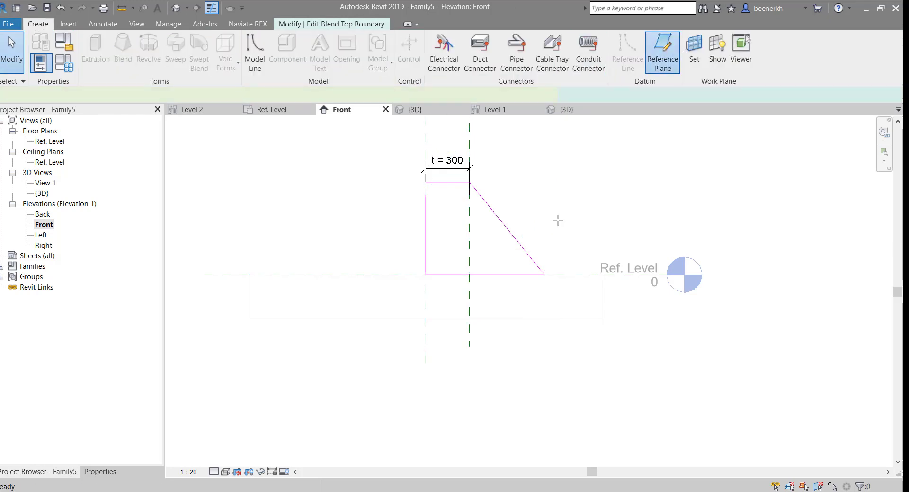
click(543, 275)
click(540, 149)
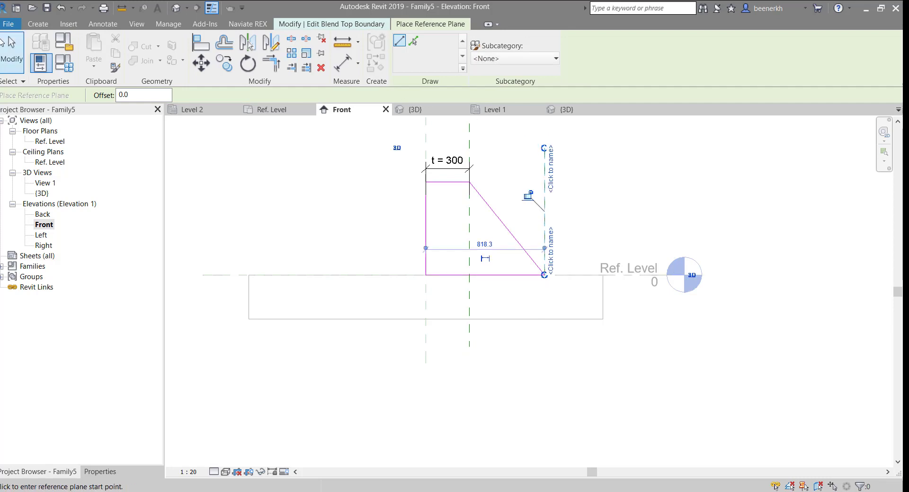
key(Escape)
Step: Pick the vertical reference plane as the Align target for the sketch
click(201, 43)
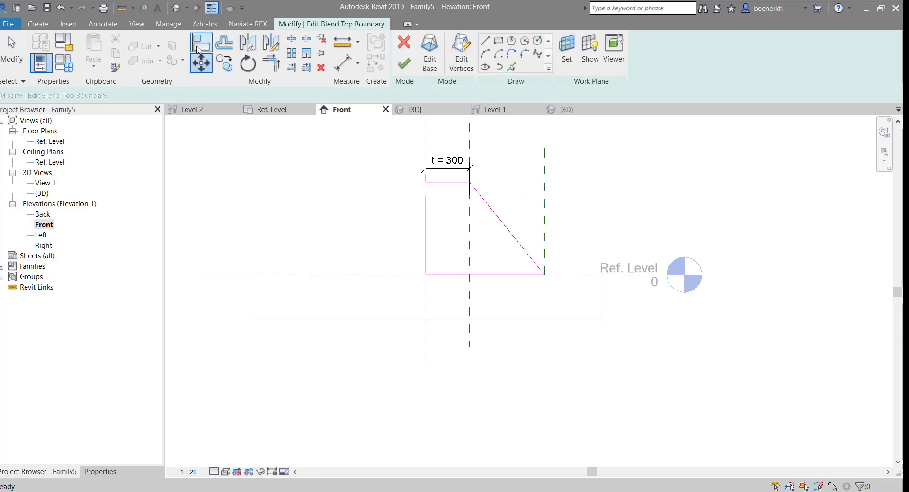
click(545, 218)
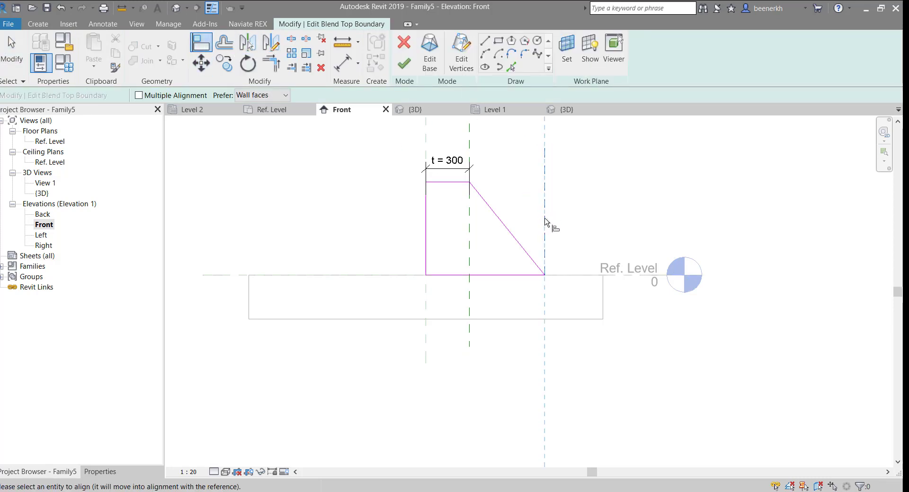
scroll(544, 274, up, 3)
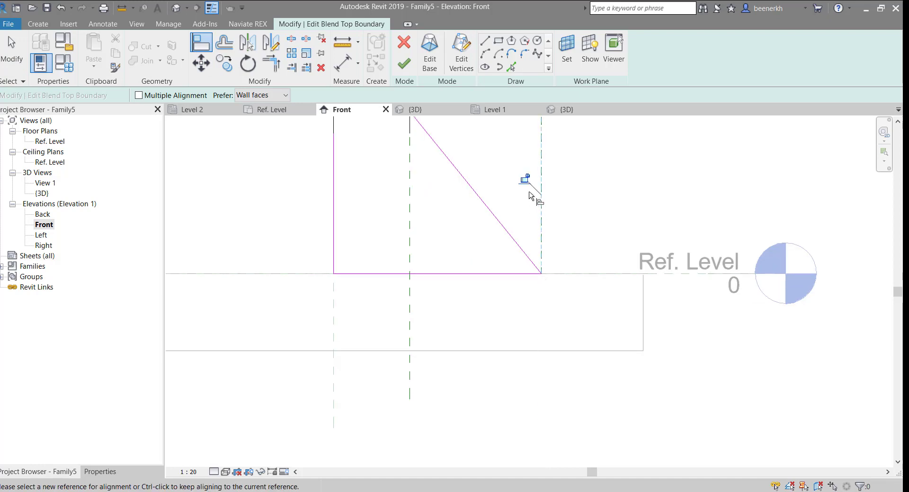
middle_drag(534, 188, 595, 399)
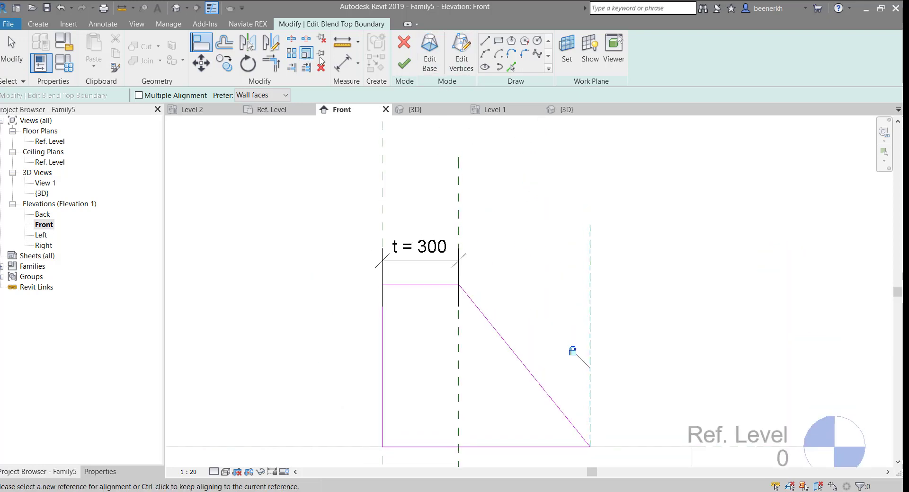
Step: Place an 818 aligned dimension below the top-boundary sketch
click(342, 63)
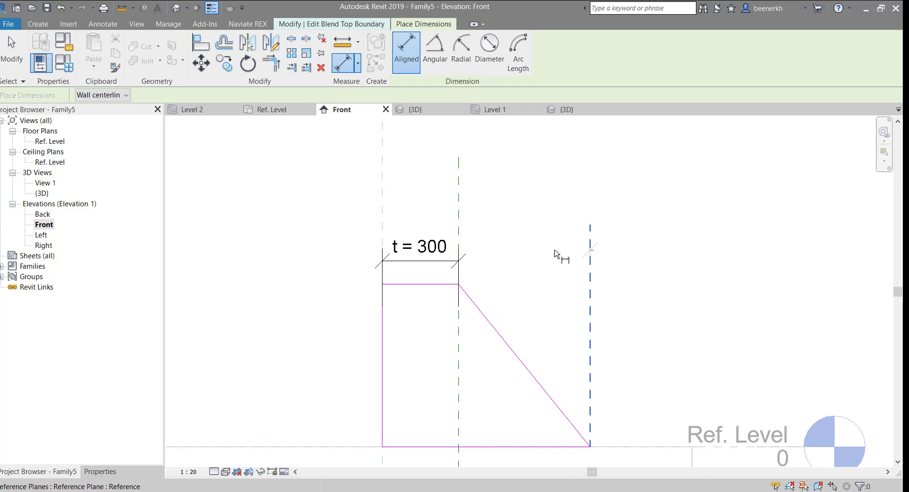
scroll(510, 257, down, 1)
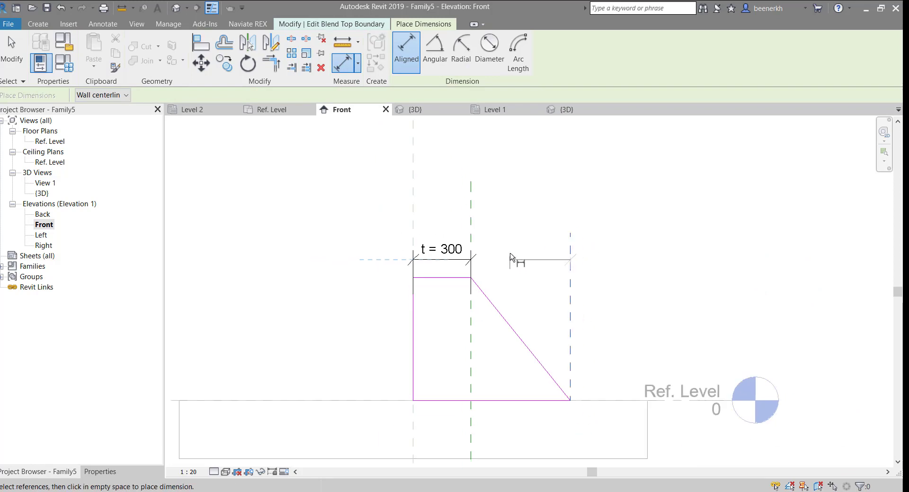
middle_drag(446, 379, 468, 341)
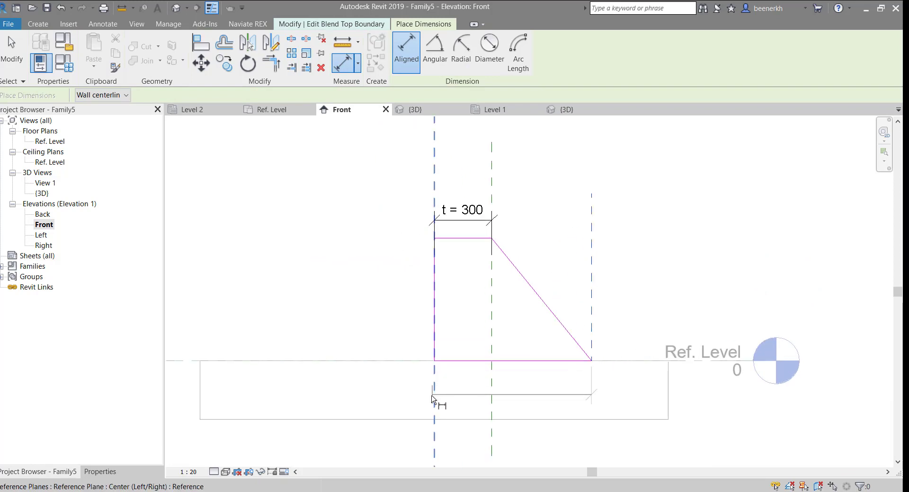
click(432, 400)
click(406, 389)
key(Escape)
key(Escape)
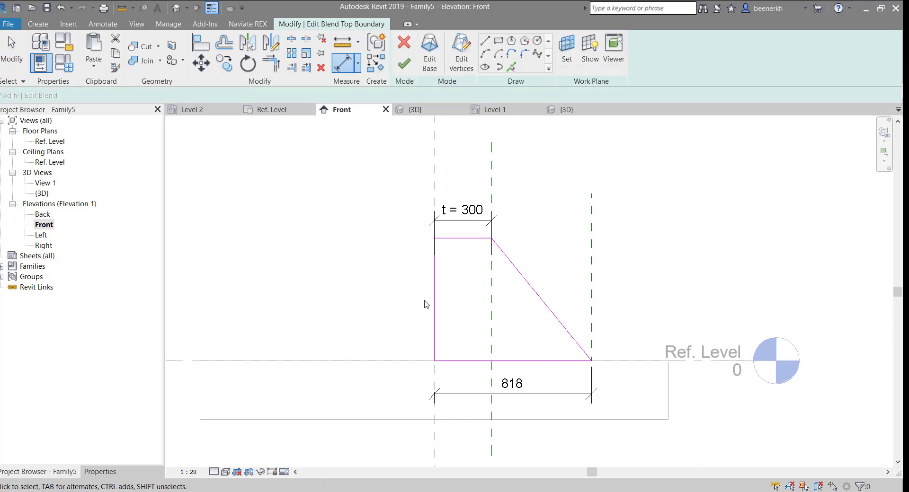
Step: Label the 818 dimension with a new type parameter H
click(588, 396)
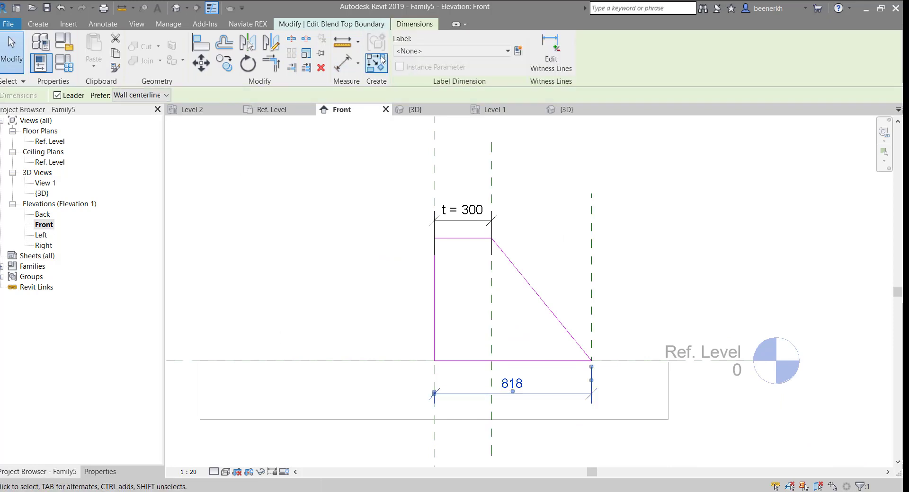
click(518, 50)
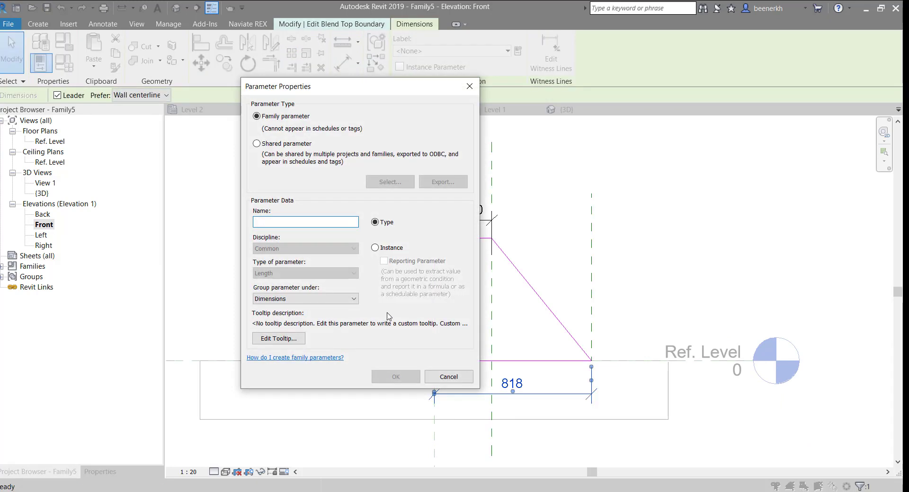
text(H)
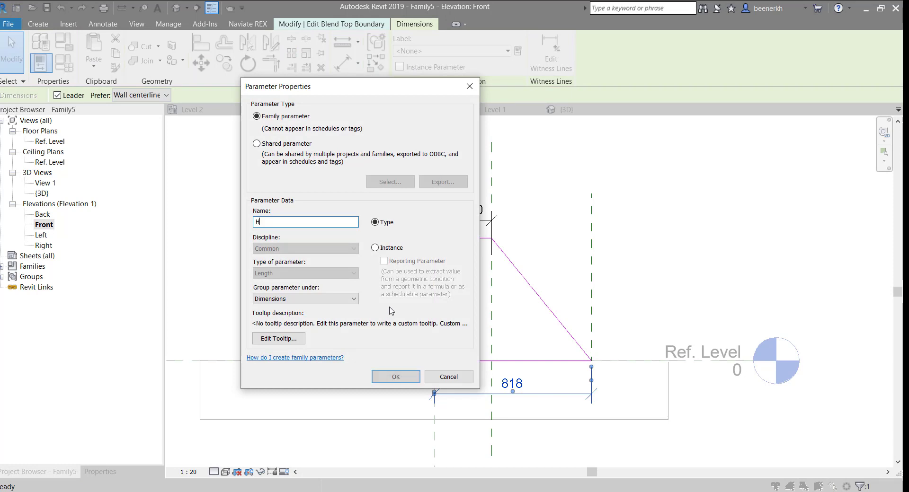
click(385, 377)
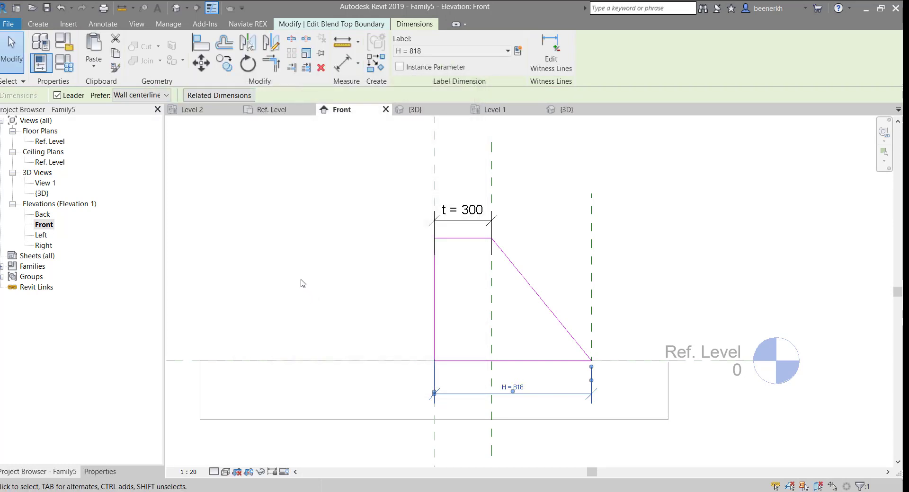
click(303, 283)
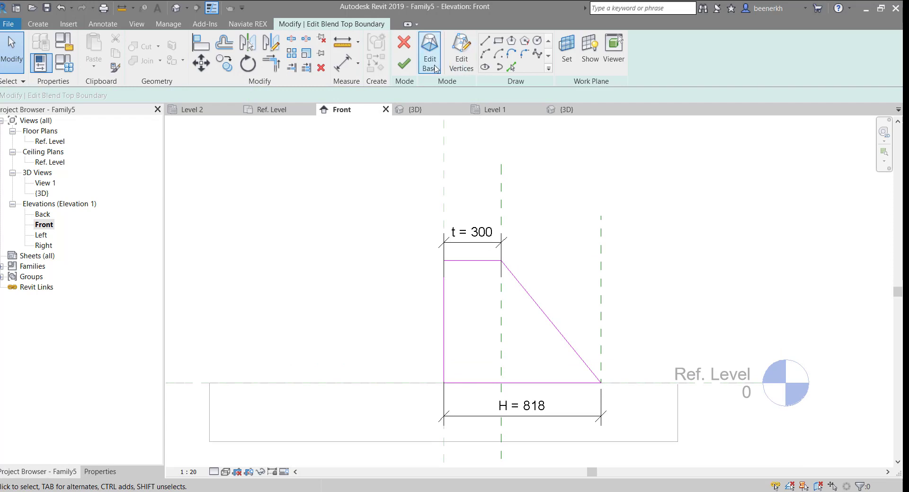
Step: In the base boundary, draw a vertical reference plane up from the wedge's tip, extended below the level
click(429, 56)
scroll(502, 258, down, 2)
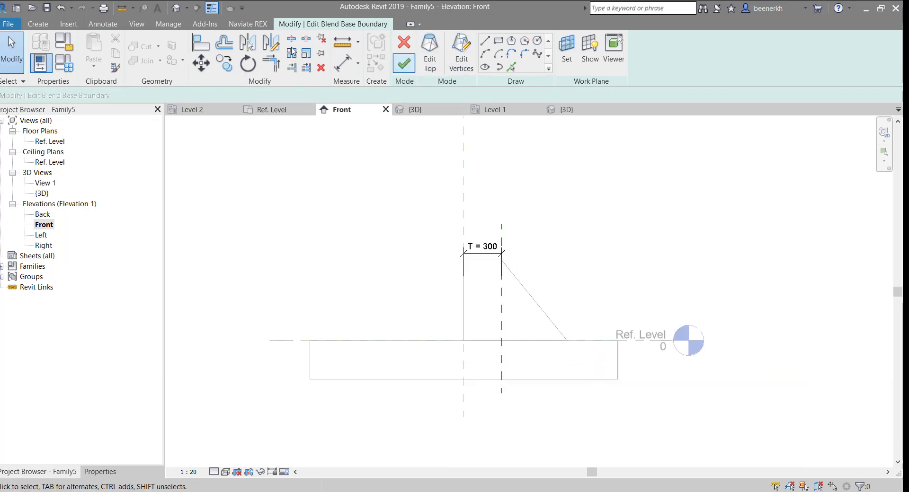
click(38, 24)
click(661, 52)
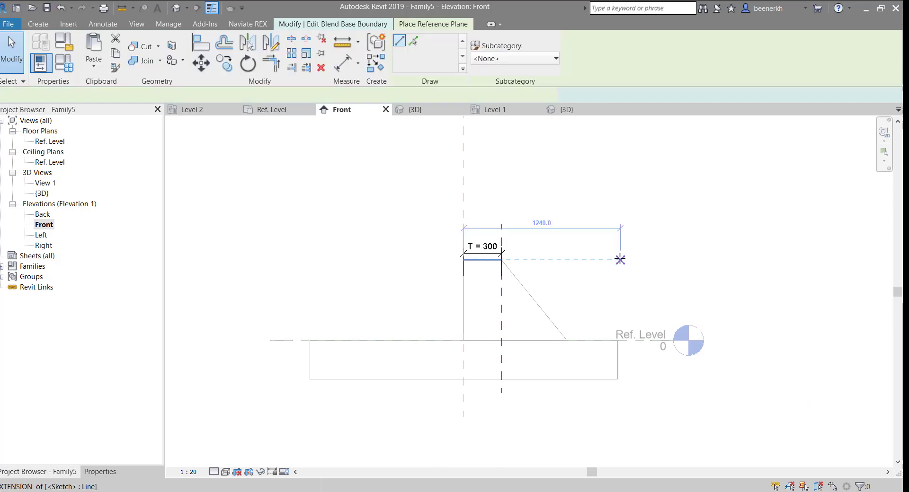
click(566, 340)
click(566, 197)
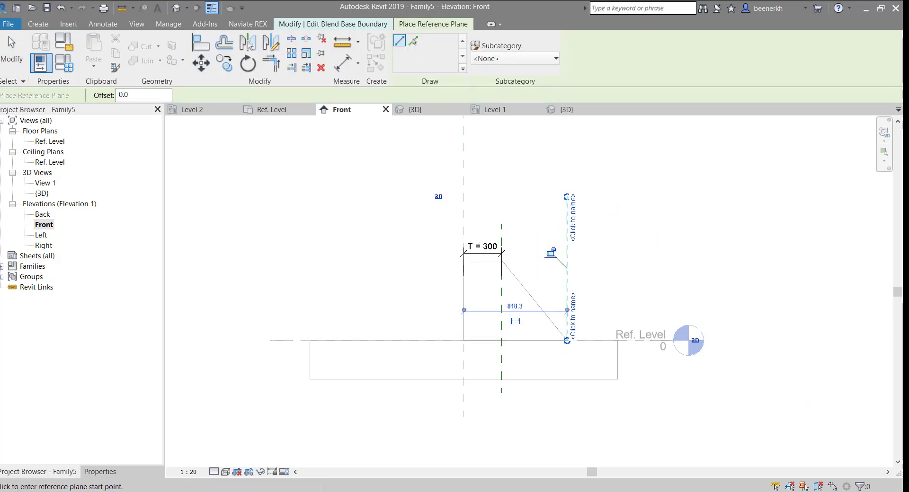
key(Escape)
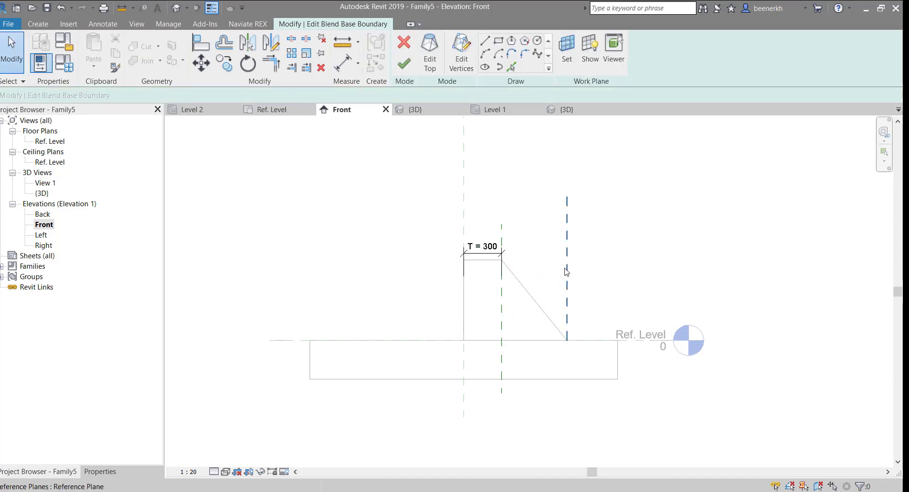
click(566, 318)
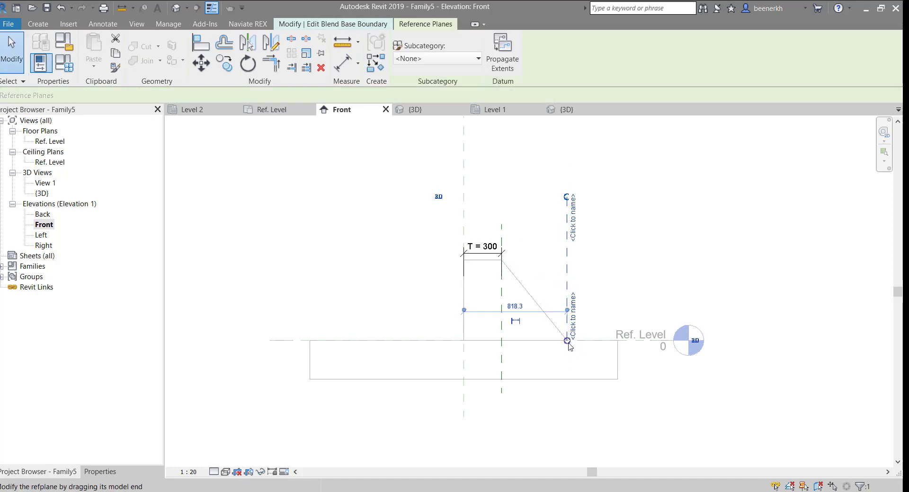
drag(566, 339, 567, 416)
click(358, 285)
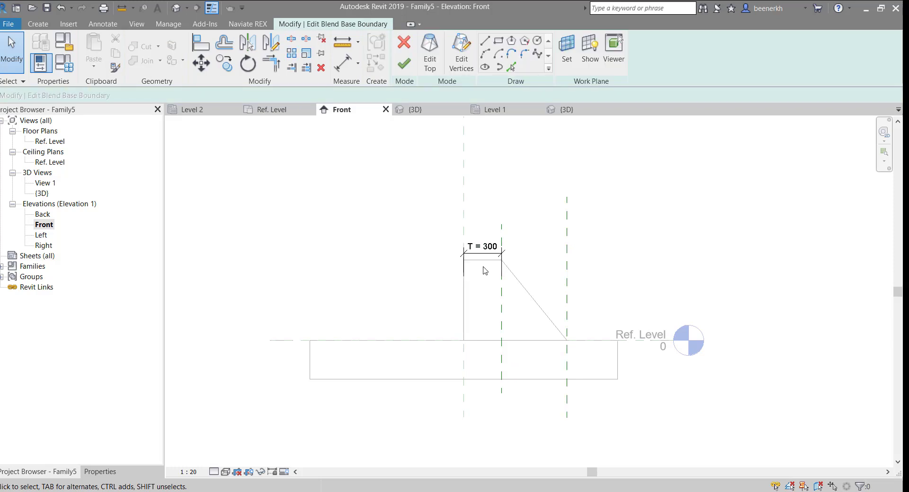
middle_drag(486, 267, 493, 283)
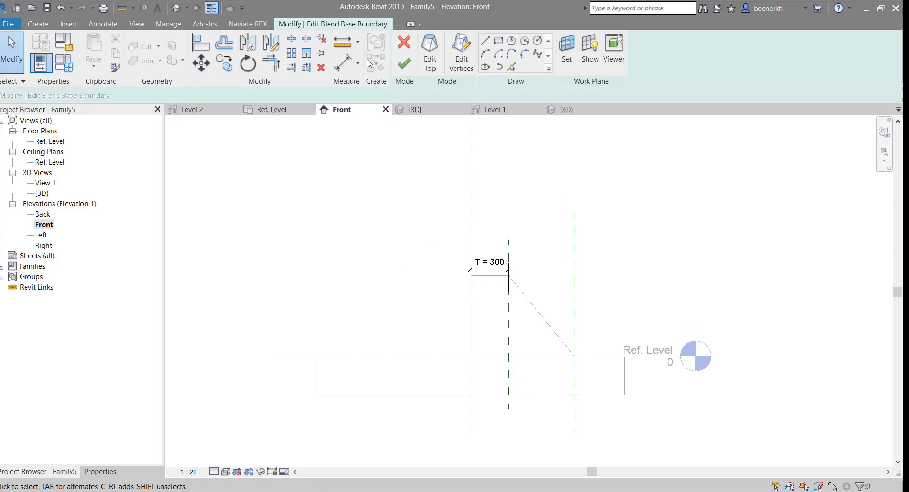
Step: Dimension the 818 distance from the tip reference plane to the left reference plane
click(342, 63)
scroll(587, 395, up, 3)
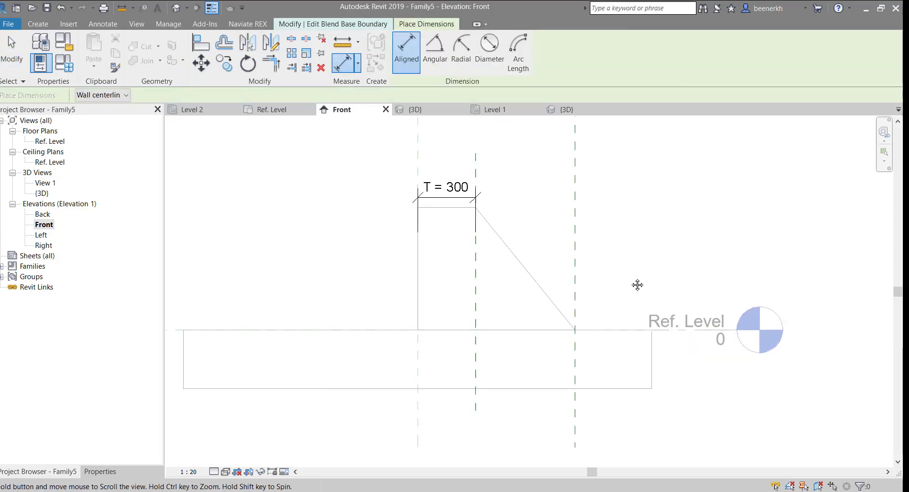
middle_drag(637, 285, 617, 274)
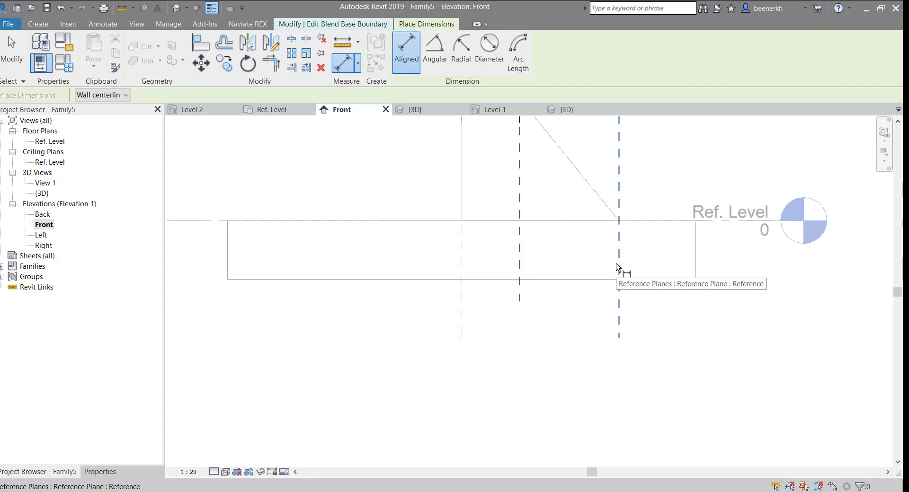
click(617, 268)
click(459, 260)
click(389, 249)
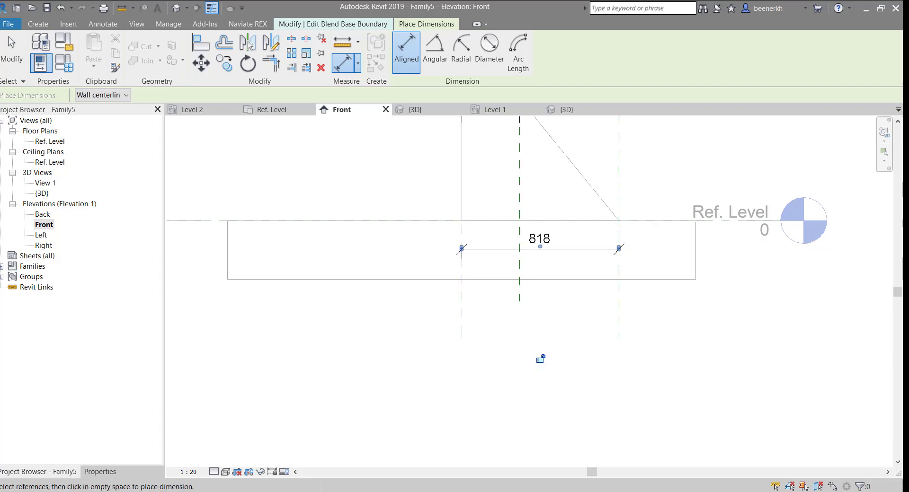
key(Escape)
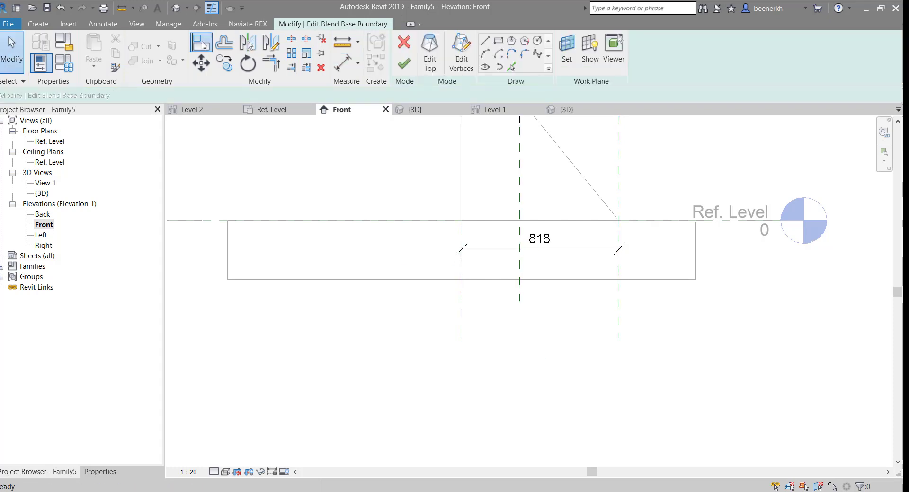
Step: Bring T = 300 back into view and start, then cancel, the Align (AL) tool
middle_drag(527, 209, 504, 301)
key(a)
key(l)
scroll(593, 330, up, 2)
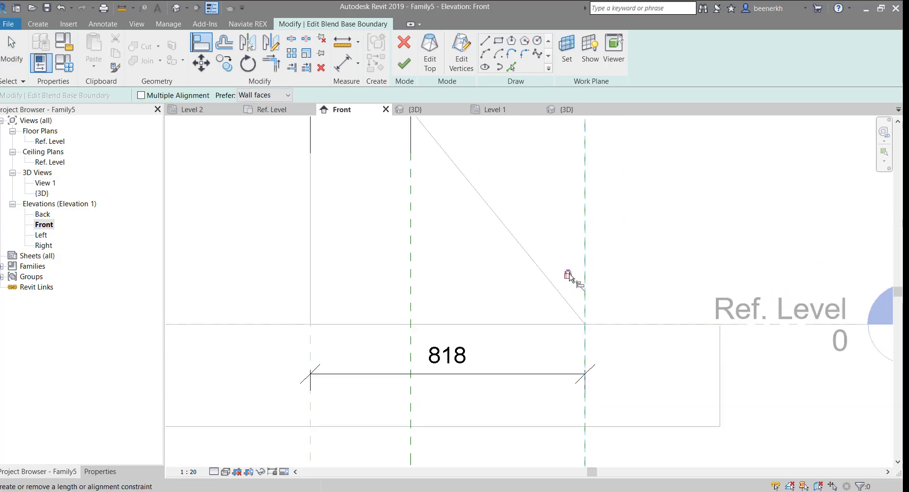
scroll(568, 276, down, 4)
key(Escape)
Step: Select the 818 base dimension and browse its label options without assigning one
scroll(521, 321, down, 2)
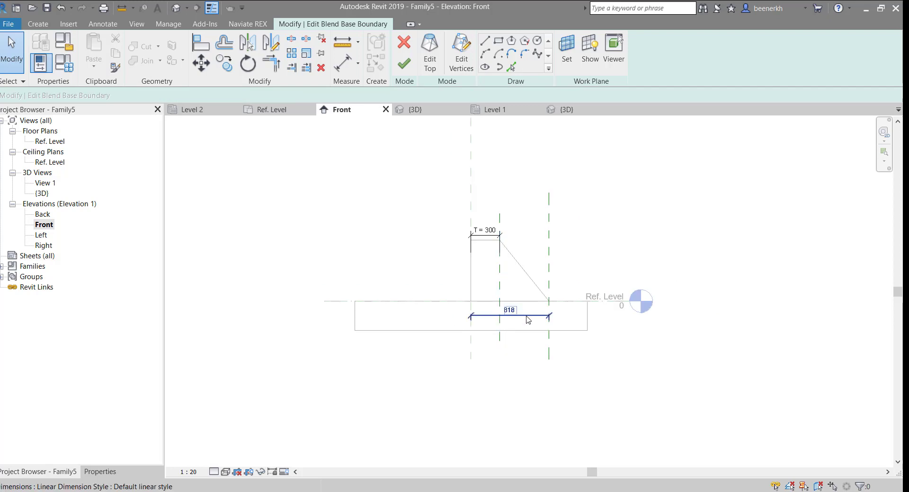
click(528, 320)
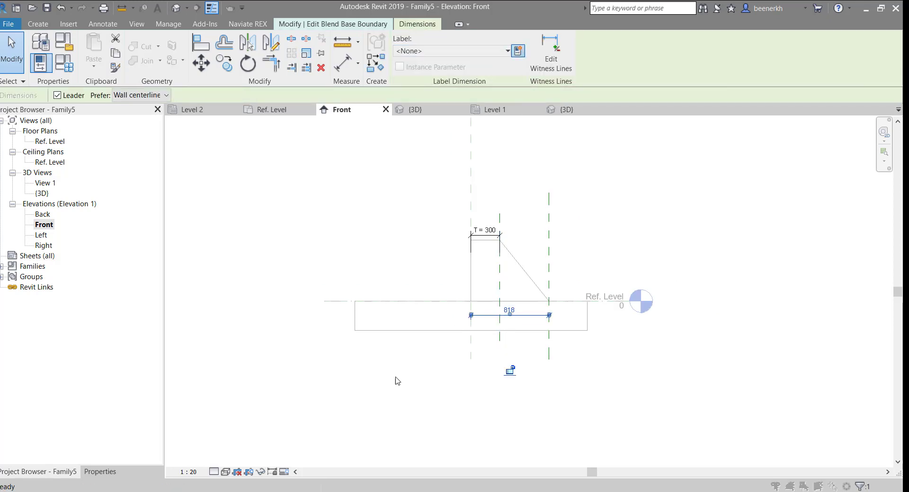
click(518, 50)
click(468, 89)
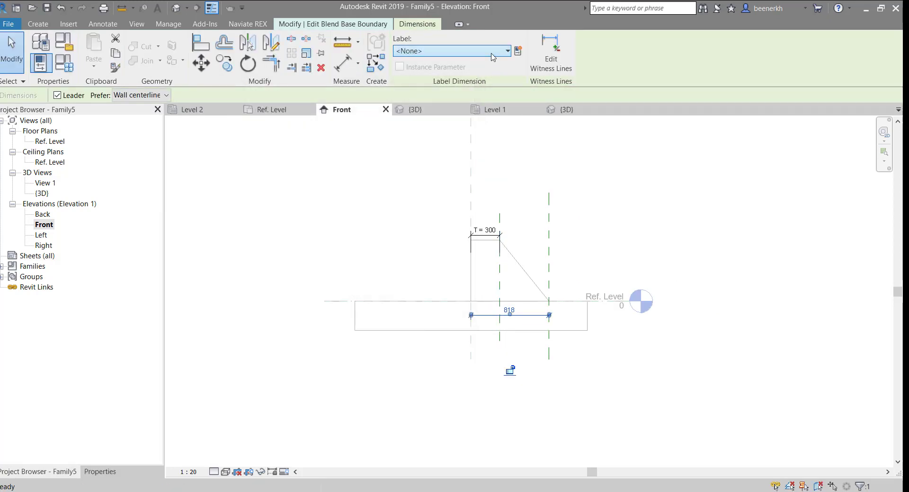
click(492, 53)
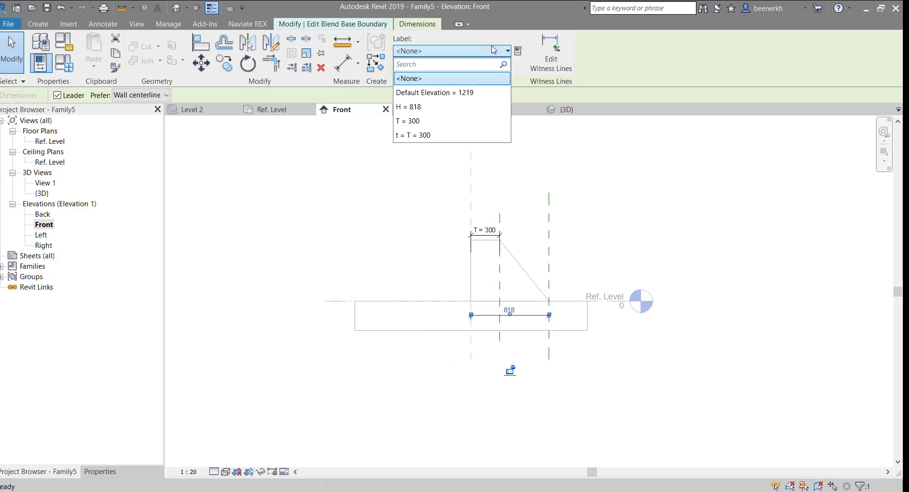
click(318, 184)
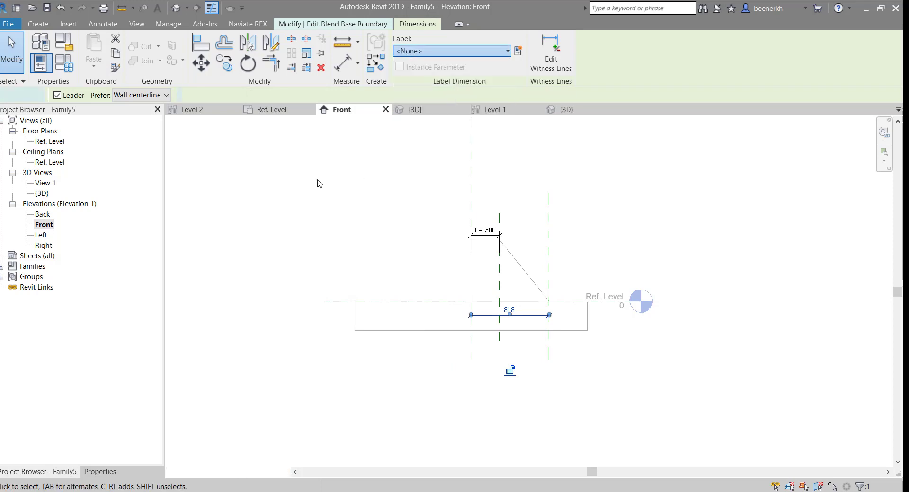
click(318, 183)
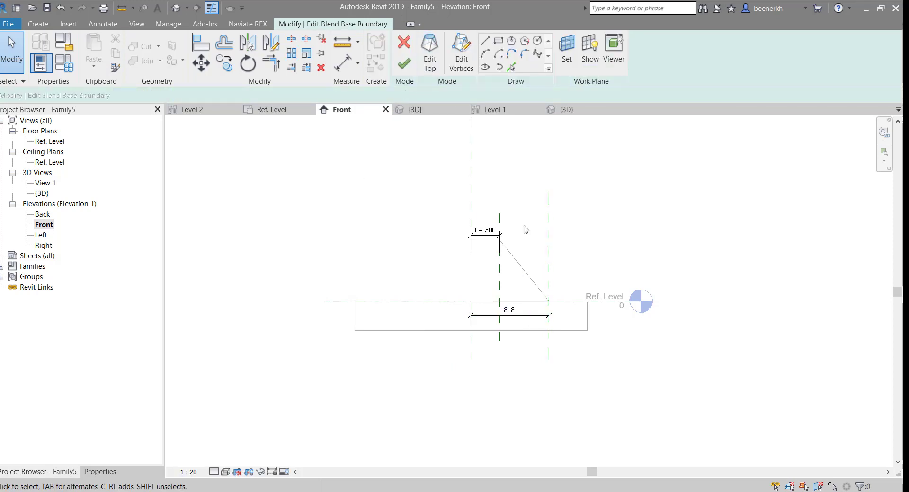
Step: Label the 818 base dimension with a new instance parameter h
click(549, 235)
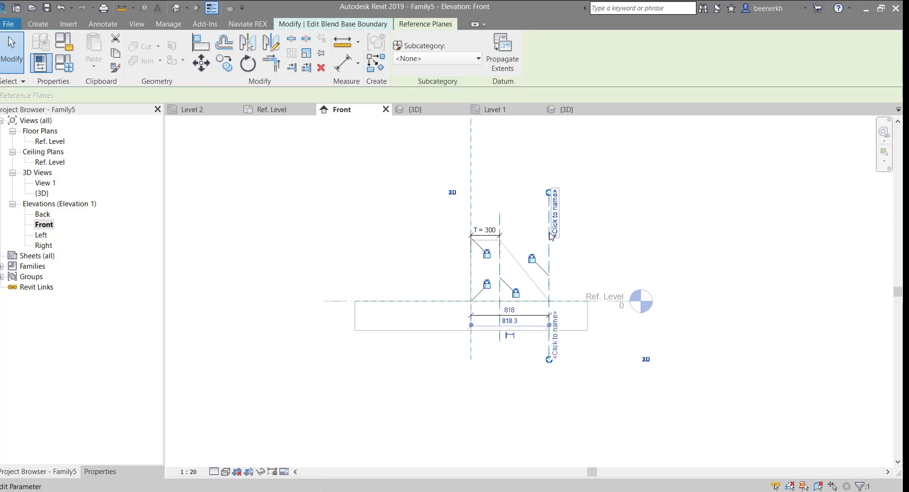
click(506, 171)
scroll(501, 292, up, 3)
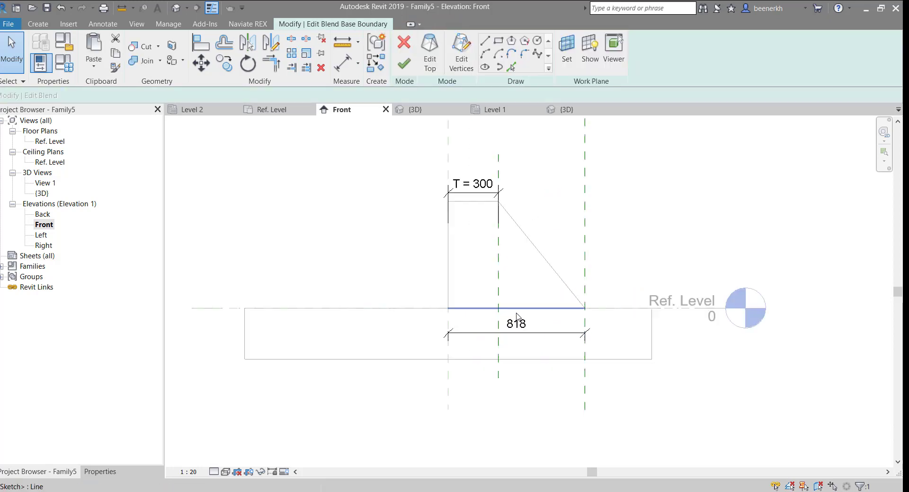
click(550, 342)
click(516, 52)
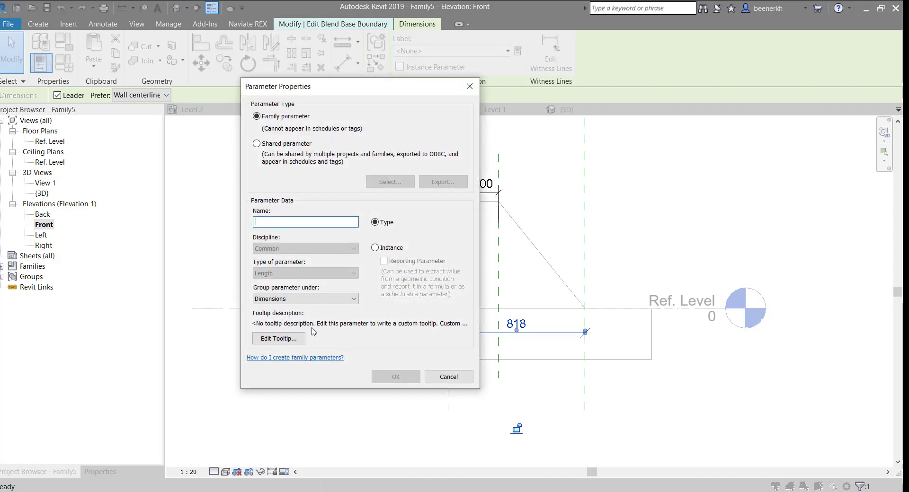
click(385, 251)
text(h)
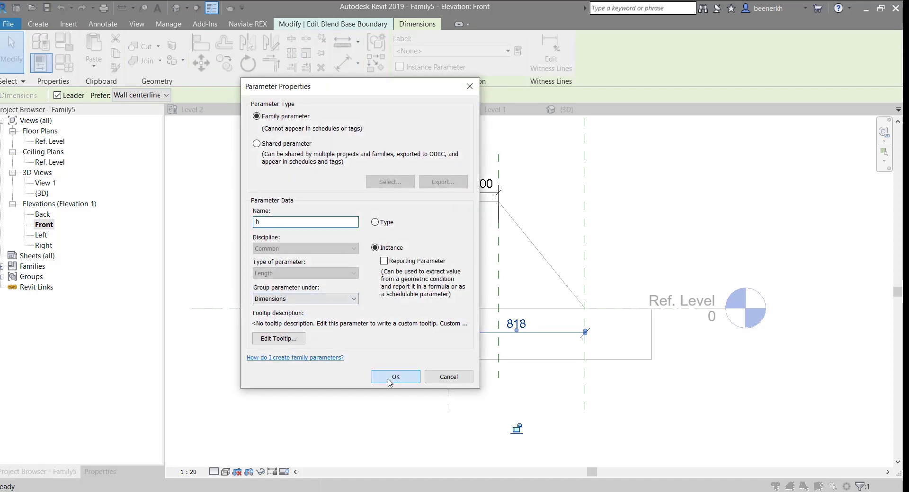
click(395, 376)
click(446, 367)
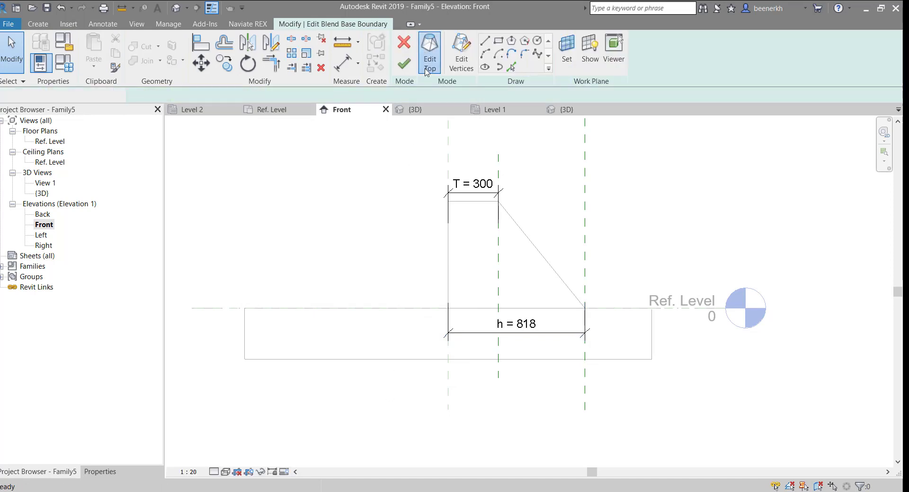
Step: Review the top and base profiles, then finish the wedge blend as a 250.0-deep solid
click(425, 70)
click(552, 342)
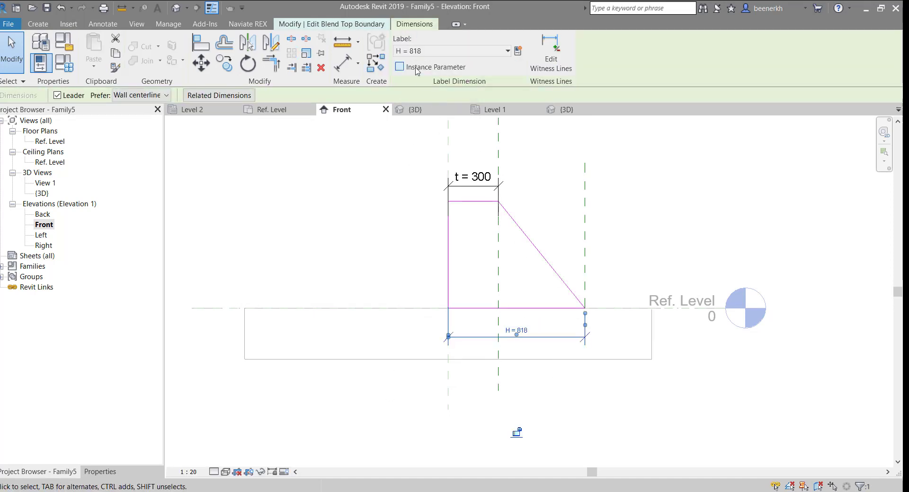
click(368, 229)
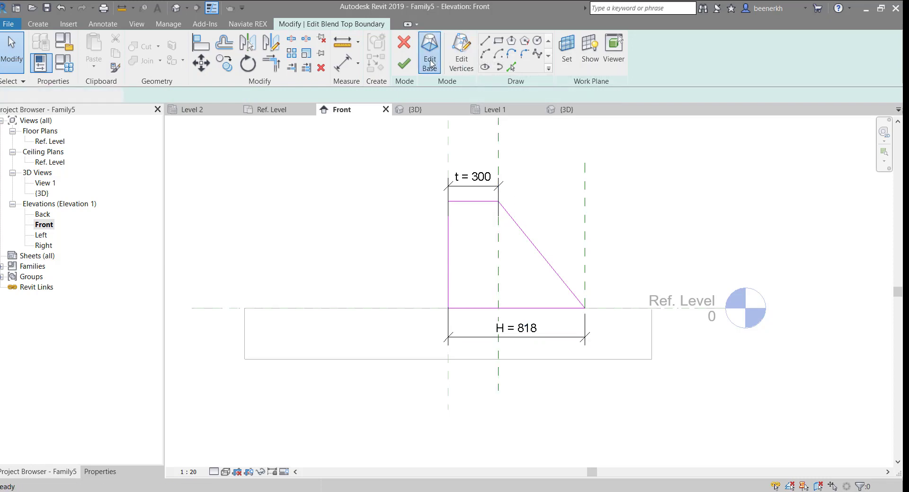
click(429, 55)
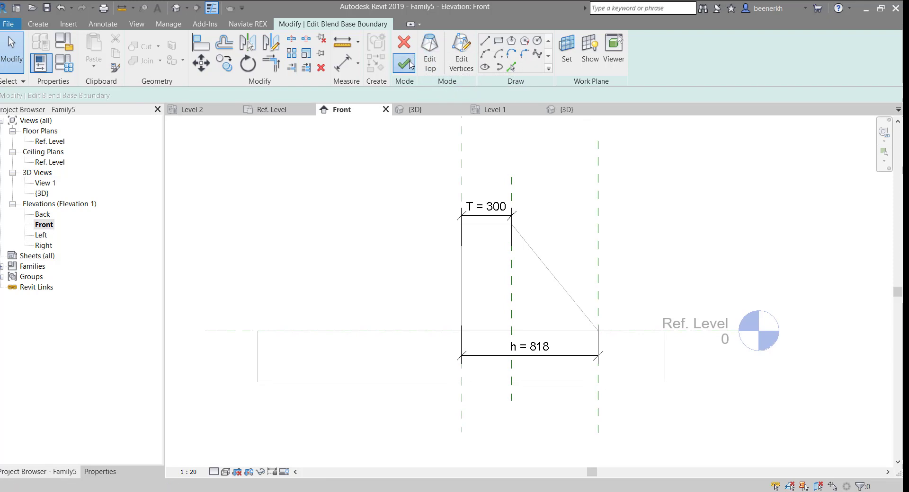
click(404, 64)
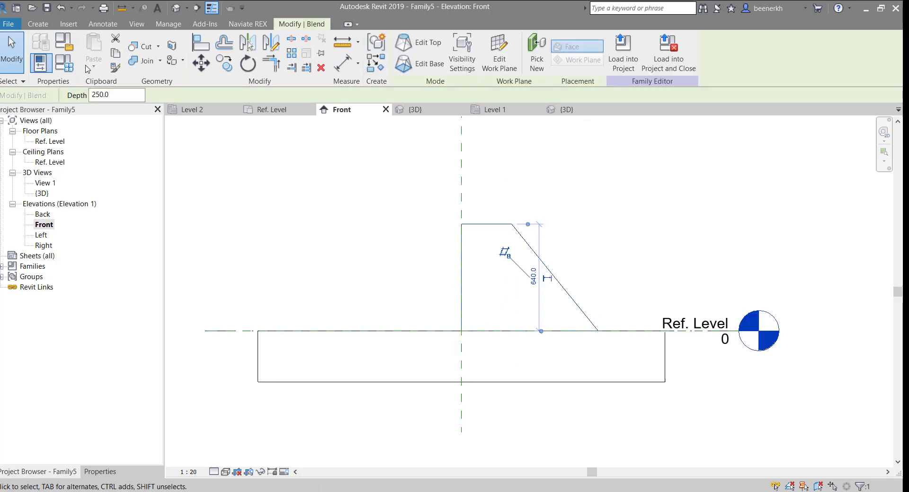
Step: Enter the formula =H for parameter h in Family Types, then zoom out on the wedge
click(67, 65)
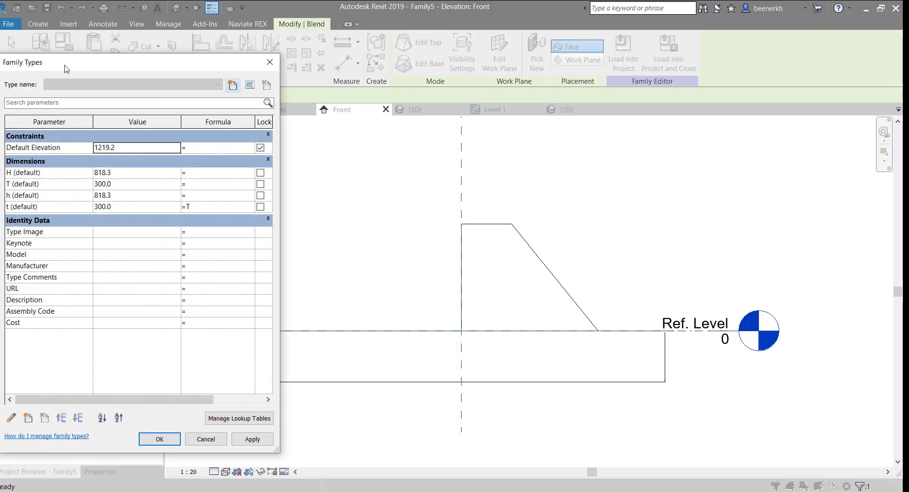
drag(66, 69, 157, 50)
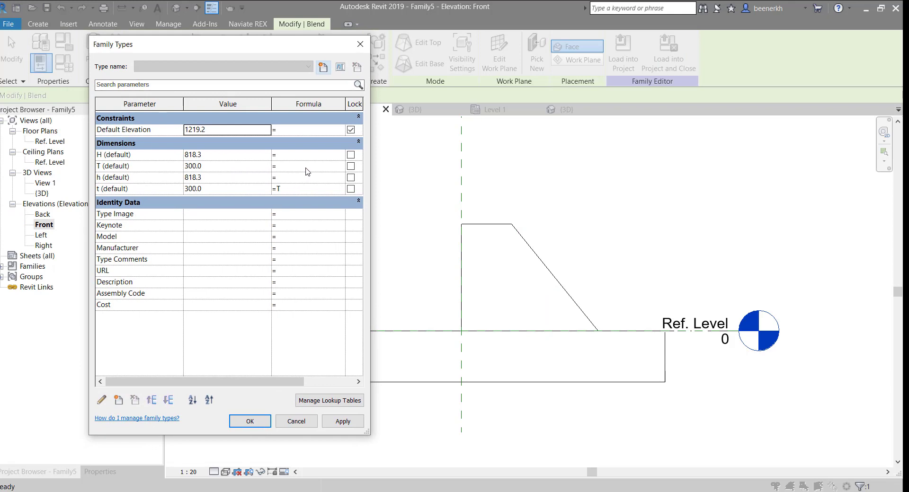
click(301, 178)
text(H)
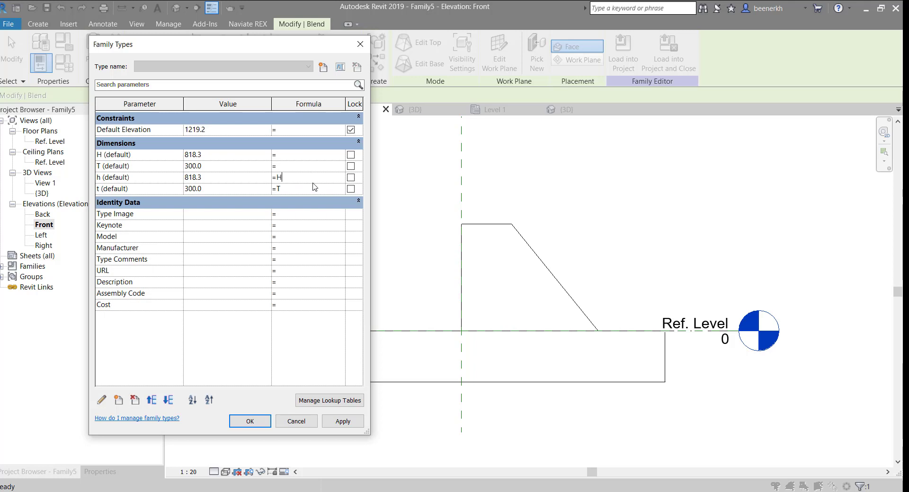
click(249, 422)
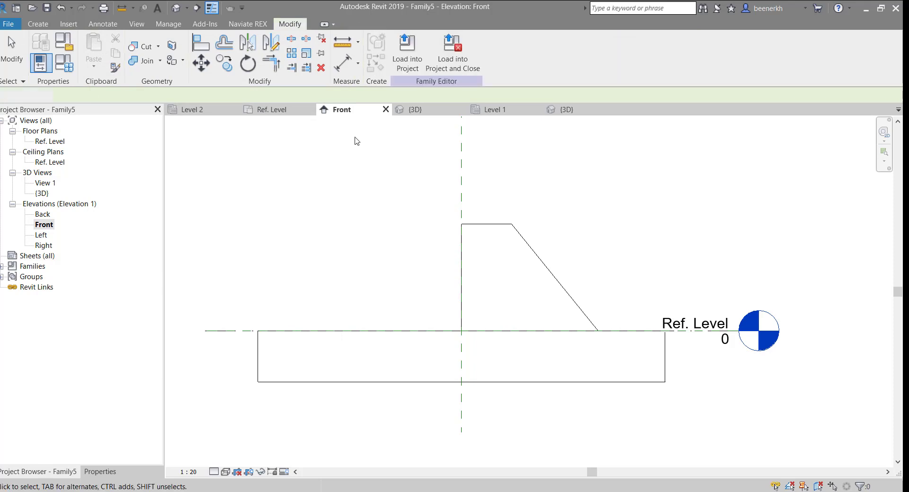
scroll(473, 305, down, 2)
mouse_move(473, 304)
middle_down()
mouse_move(504, 268)
mouse_move(468, 244)
middle_up()
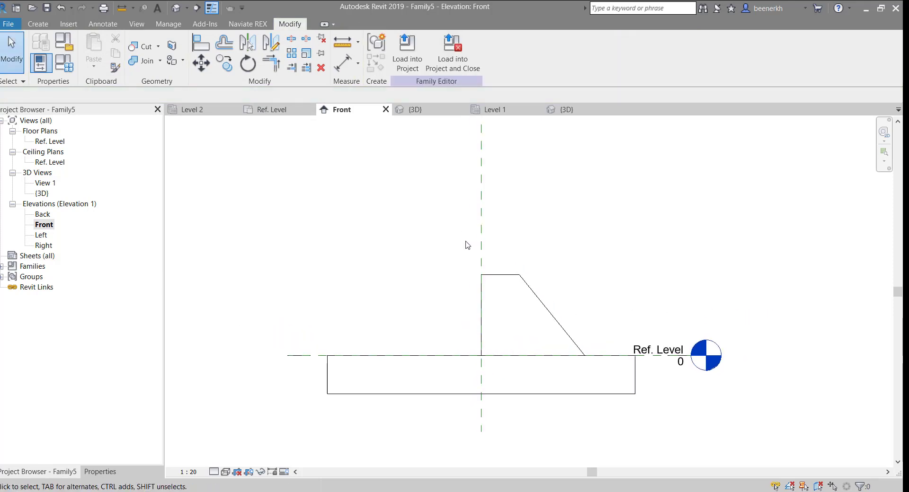
Step: Reload the updated Family5 into the project, overwrite the old version, and select the left bracket
click(406, 53)
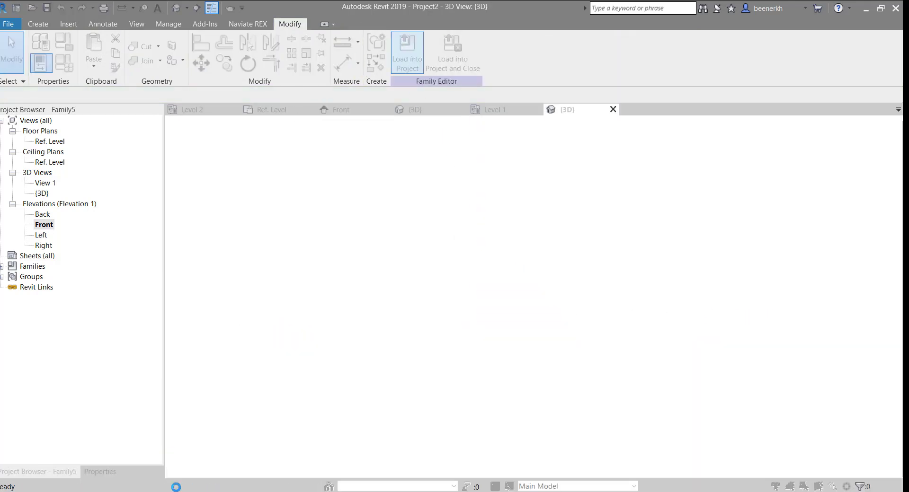
click(523, 226)
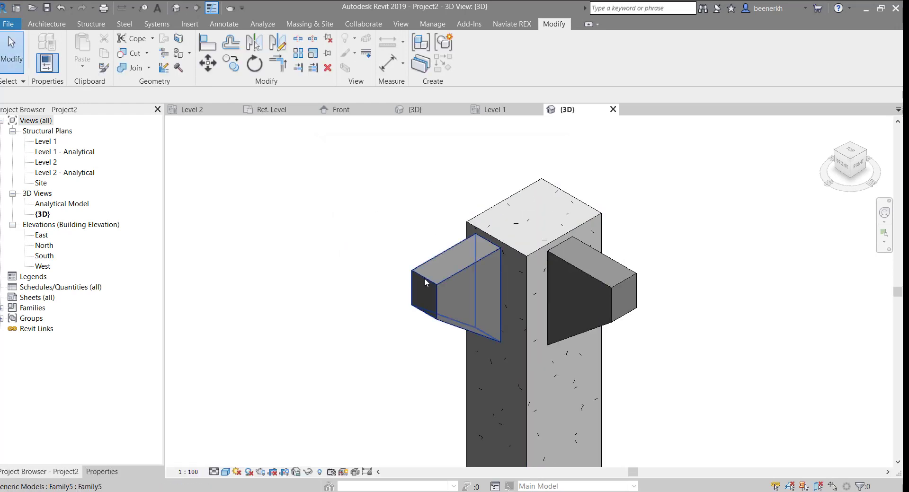
click(426, 282)
click(93, 476)
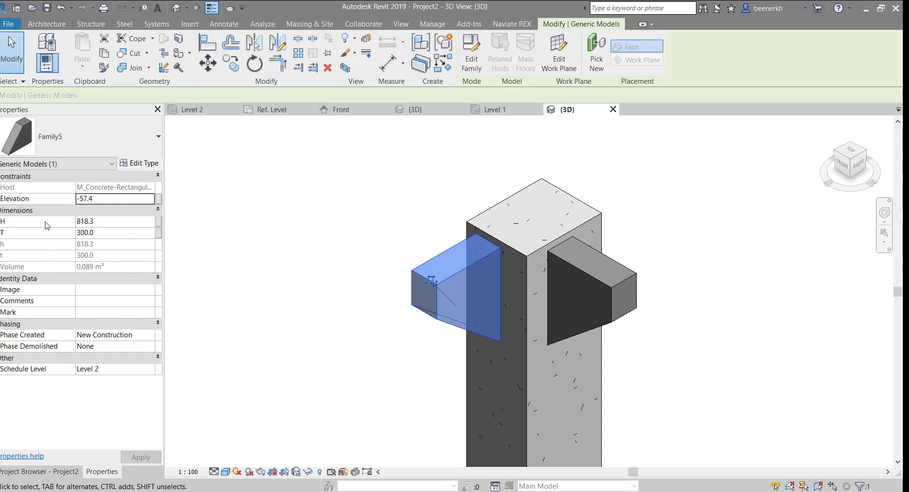
Step: Set the left bracket's H to 600 in Properties and apply
click(114, 225)
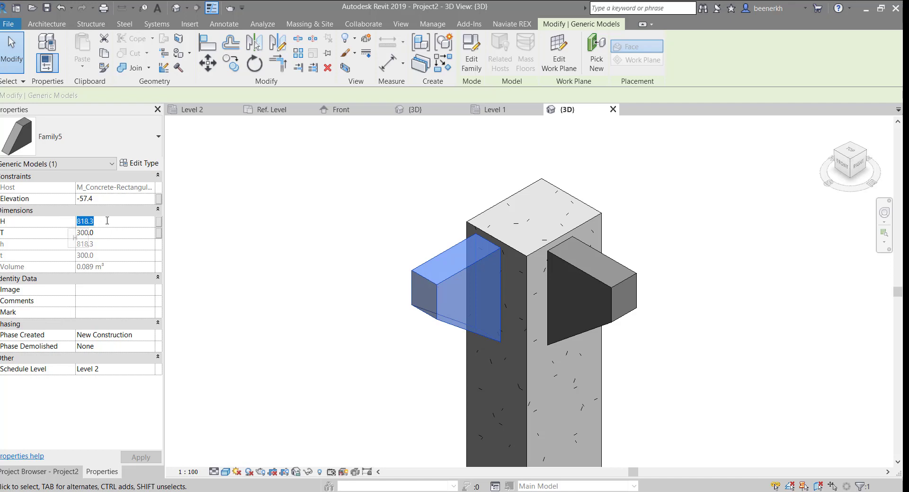
click(113, 212)
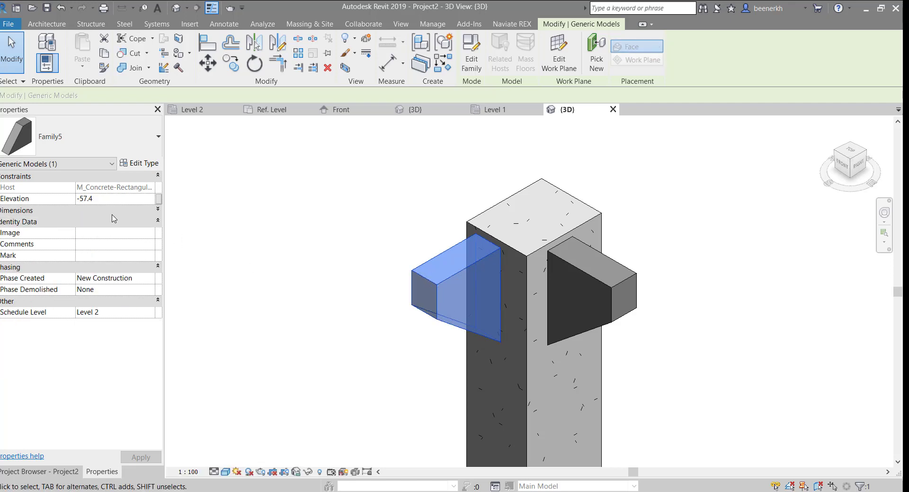
click(158, 210)
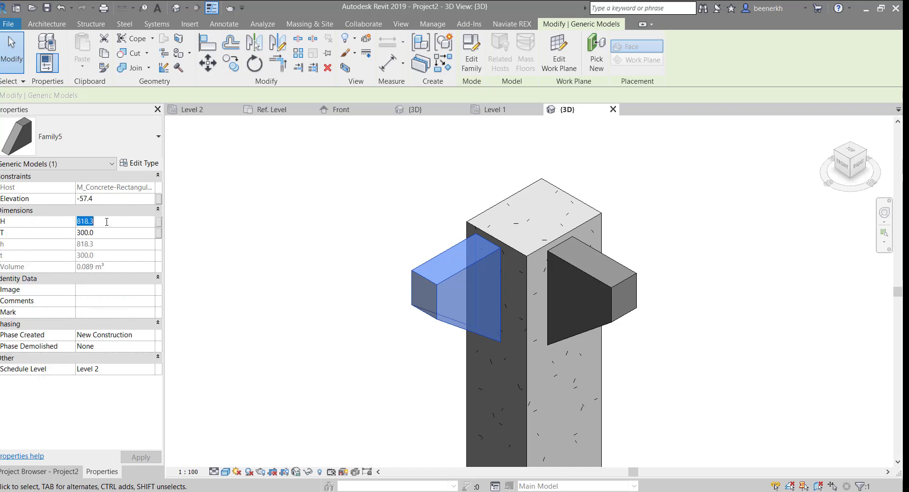
text(00)
click(137, 457)
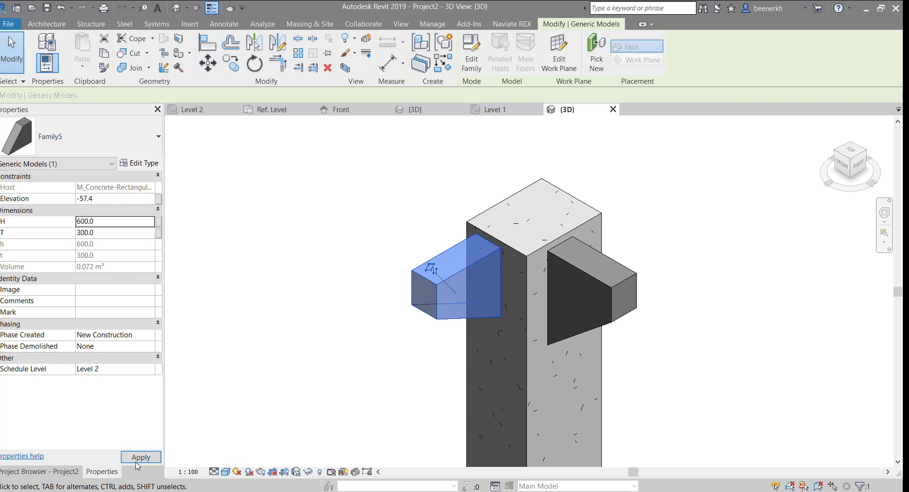
Step: Reselect the left bracket and open its Type Properties
click(415, 256)
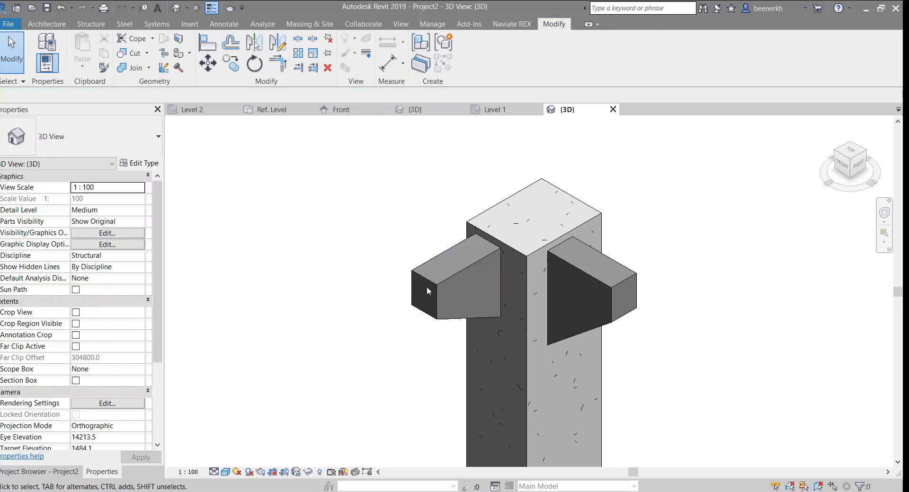
click(439, 284)
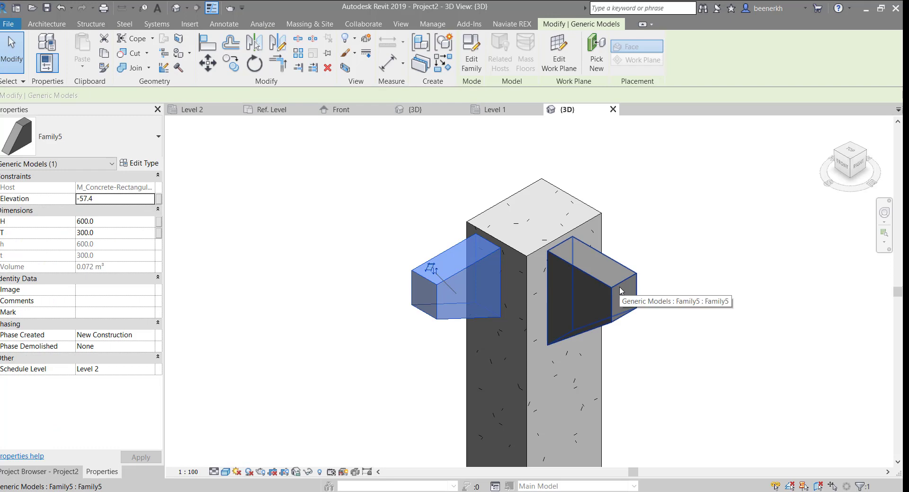
click(379, 217)
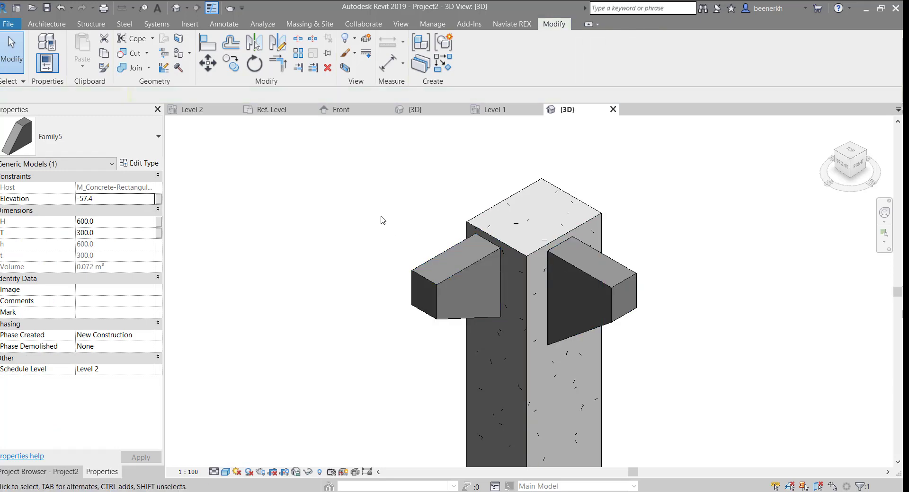
click(448, 274)
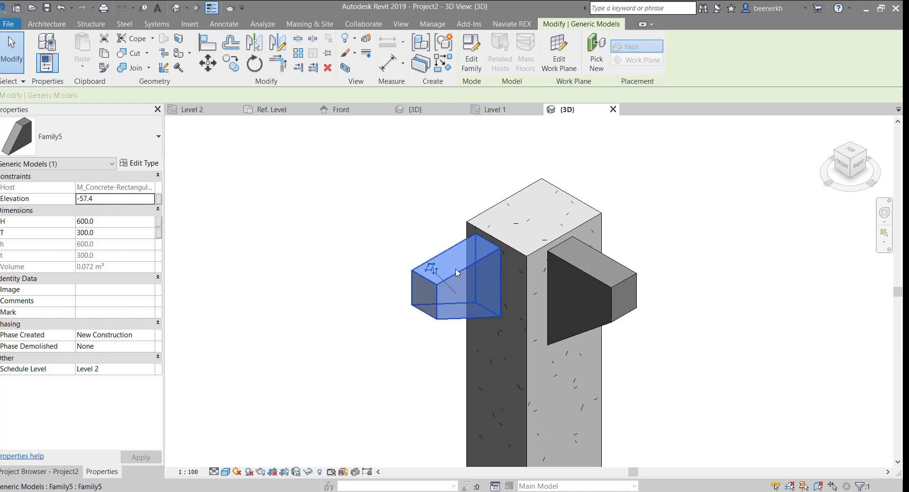
click(140, 164)
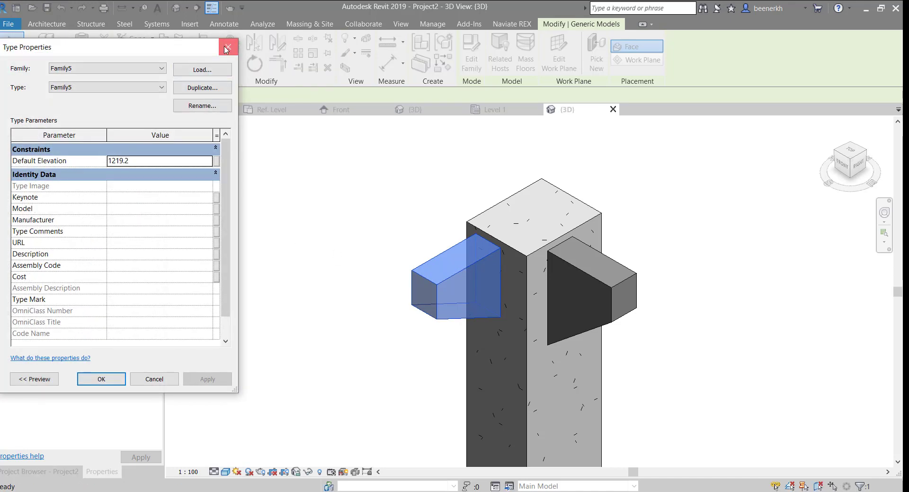
Step: Close Type Properties, reselect the left bracket and check its T value
click(227, 47)
click(362, 223)
click(422, 292)
click(422, 293)
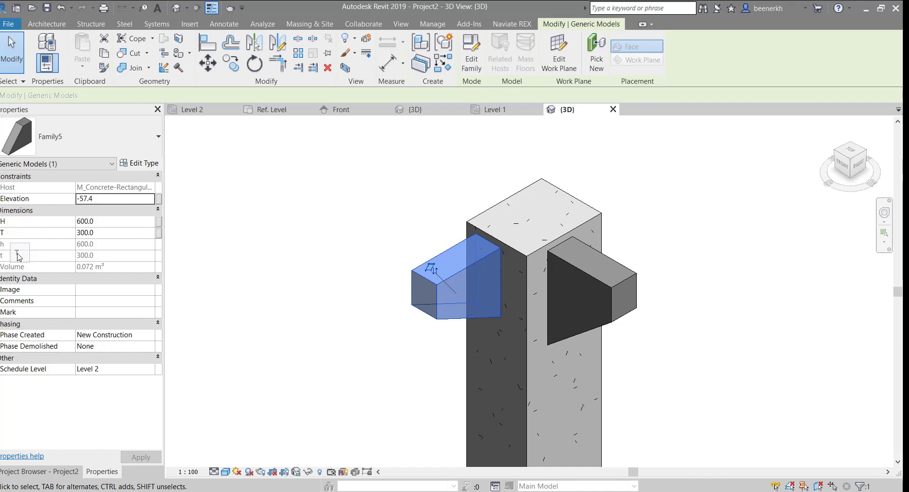
click(108, 237)
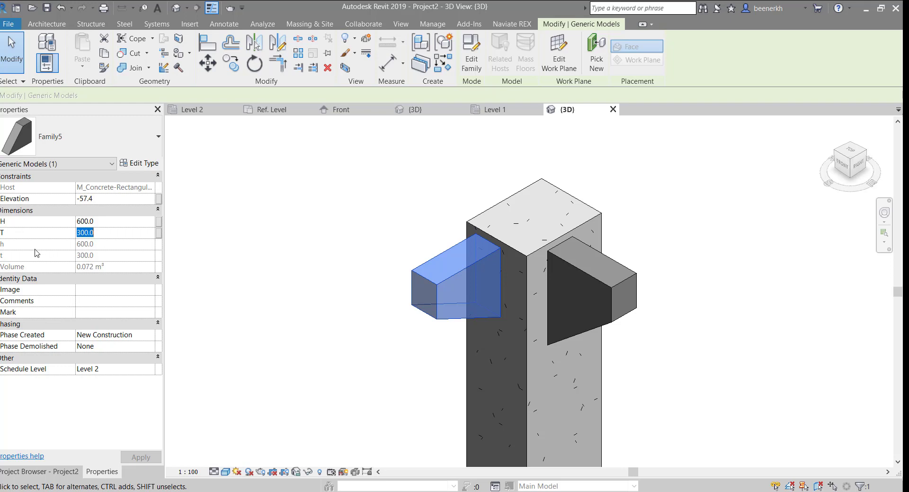
click(318, 291)
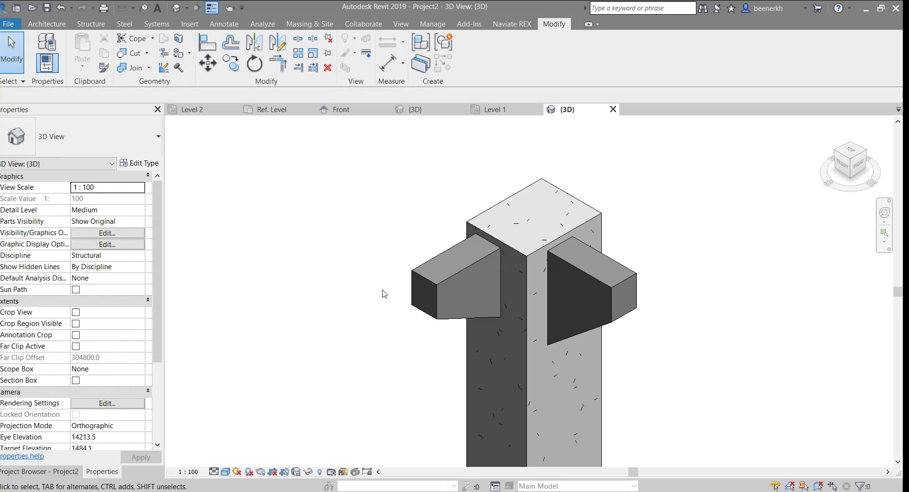
click(423, 280)
Step: Reselect the bracket and open Family5 in the Family Editor on its Ref. Level plan
scroll(426, 281, up, 2)
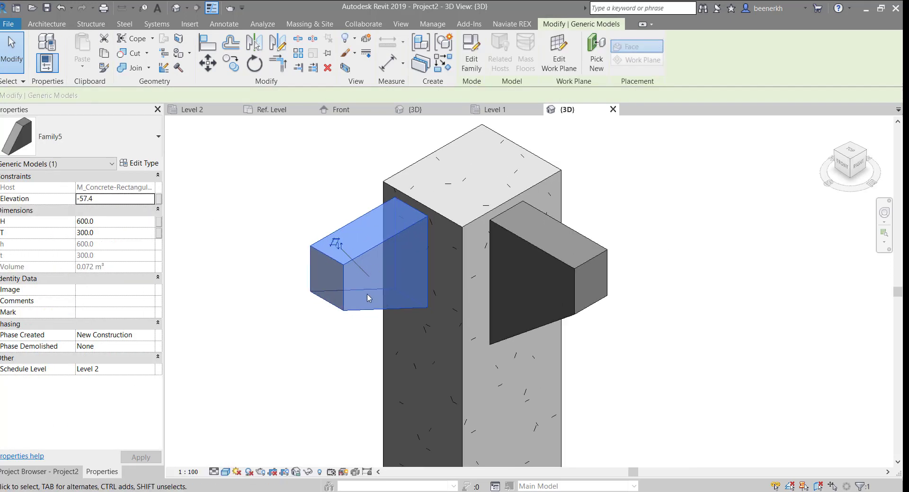
scroll(360, 289, up, 2)
scroll(341, 271, up, 2)
scroll(322, 265, up, 1)
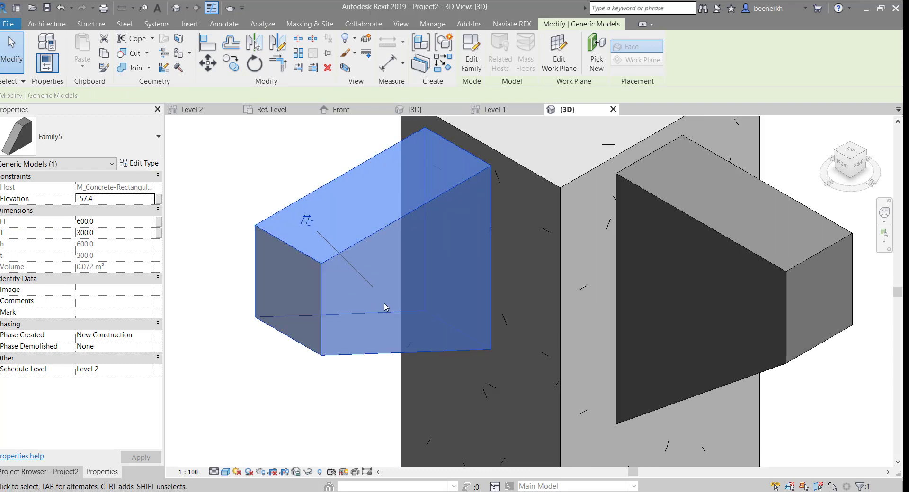
scroll(385, 308, down, 1)
scroll(441, 300, down, 1)
scroll(358, 287, up, 2)
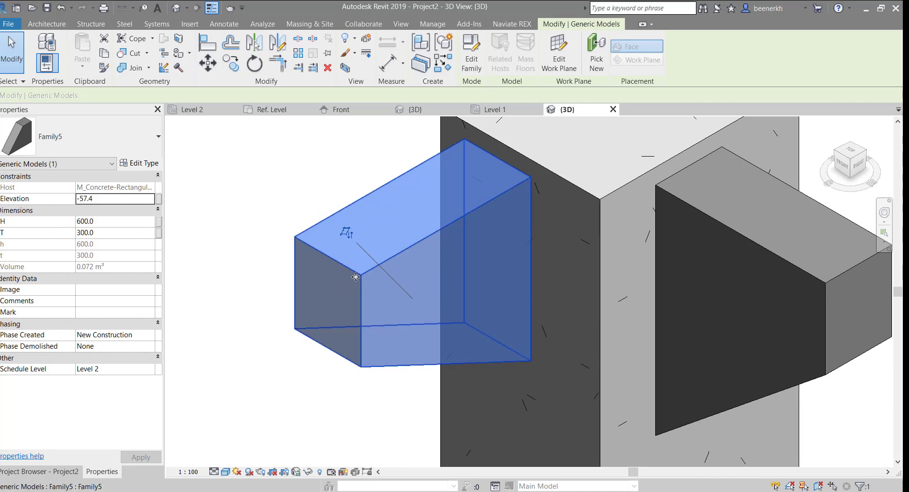
scroll(356, 276, down, 2)
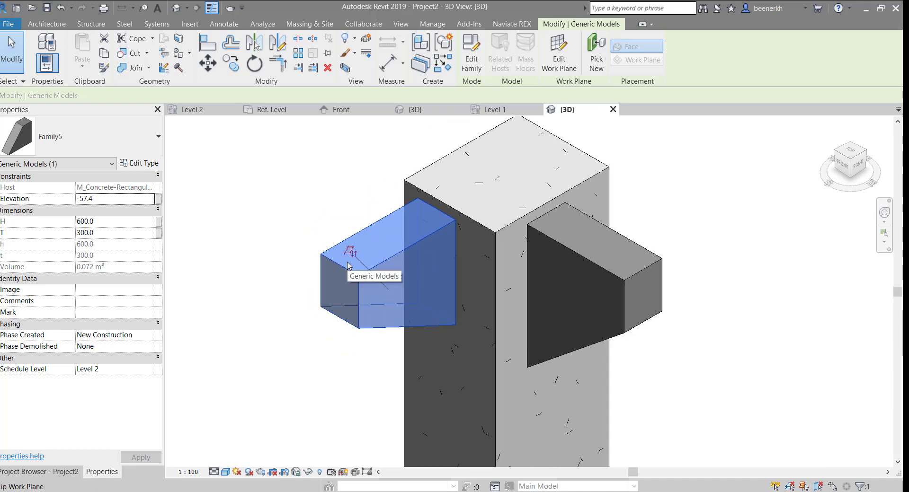
scroll(348, 265, up, 1)
scroll(350, 279, up, 1)
scroll(353, 285, up, 1)
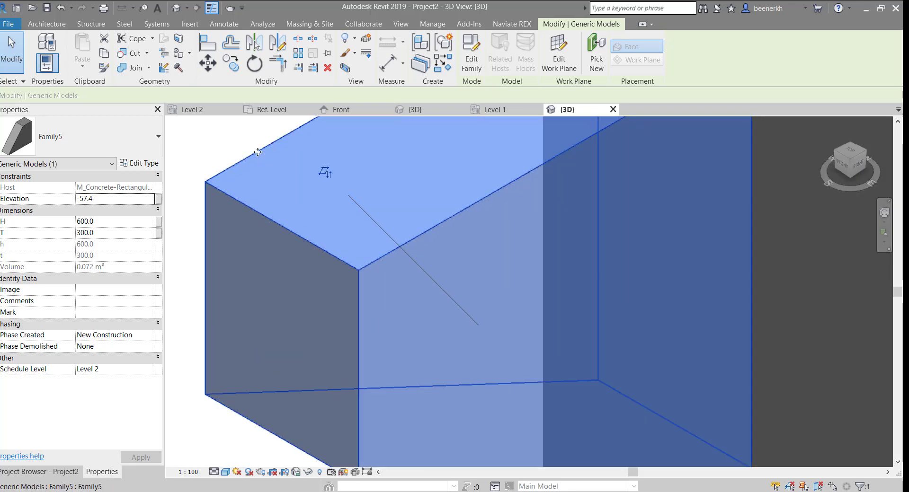
key(Escape)
click(362, 268)
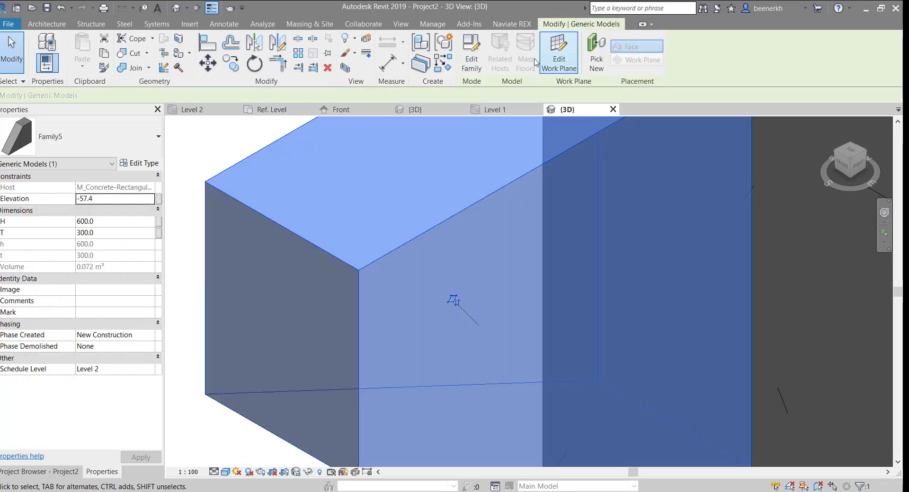
click(471, 52)
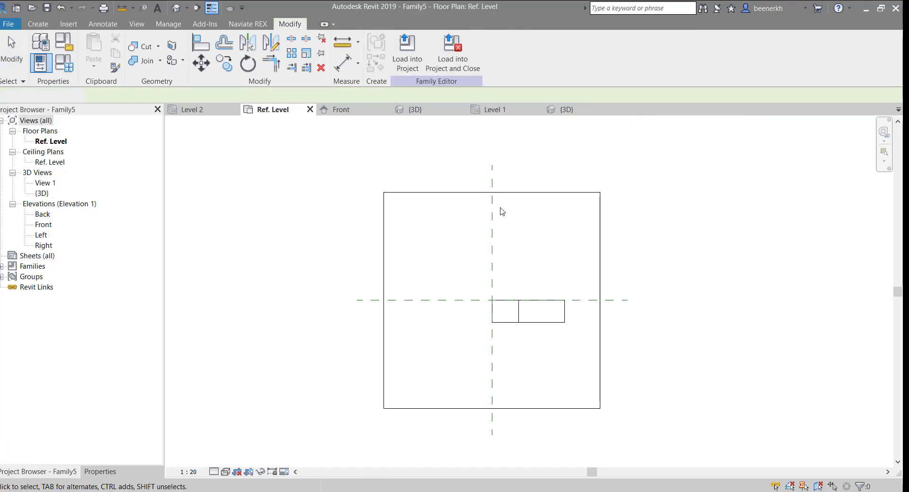
scroll(539, 268, up, 2)
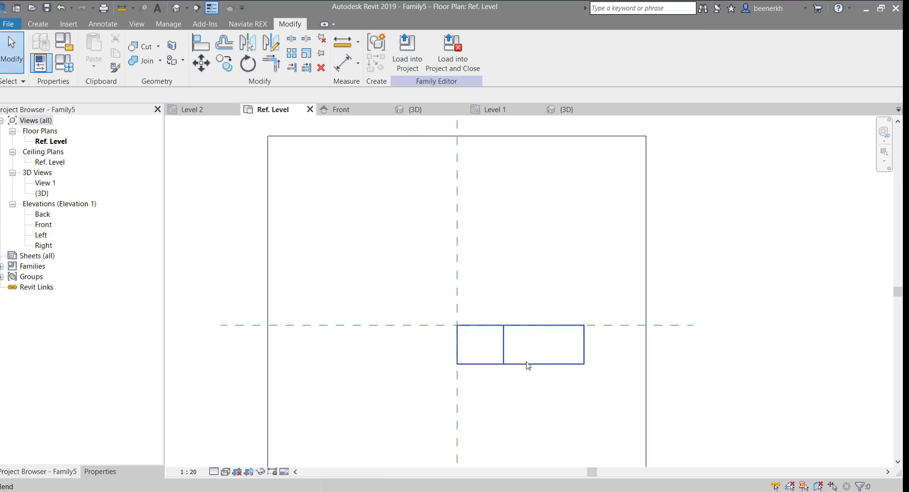
Step: In the Front elevation, enter the wedge blend's top boundary sketch
click(528, 362)
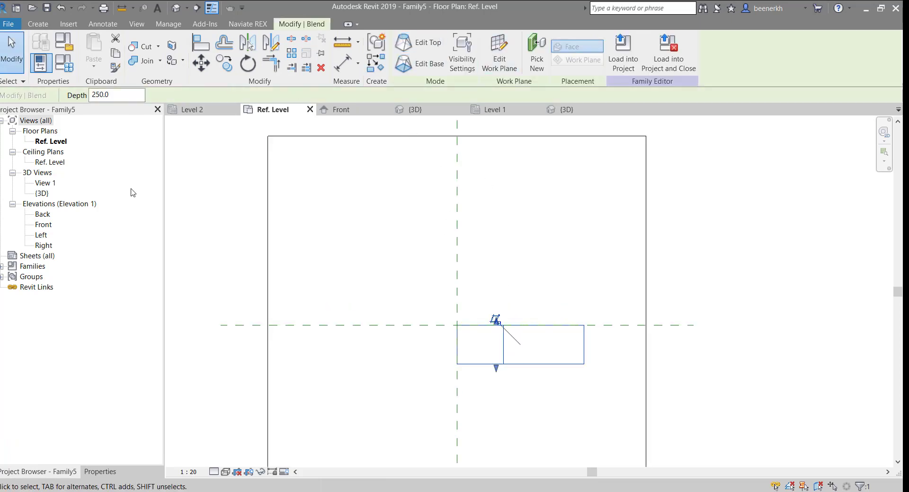
double_click(42, 225)
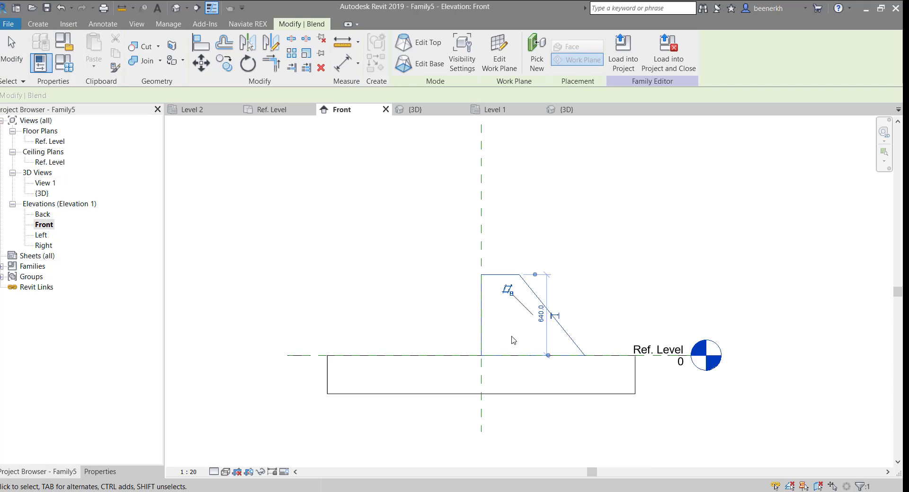
scroll(519, 303, up, 2)
scroll(521, 232, up, 1)
click(478, 201)
scroll(458, 242, up, 3)
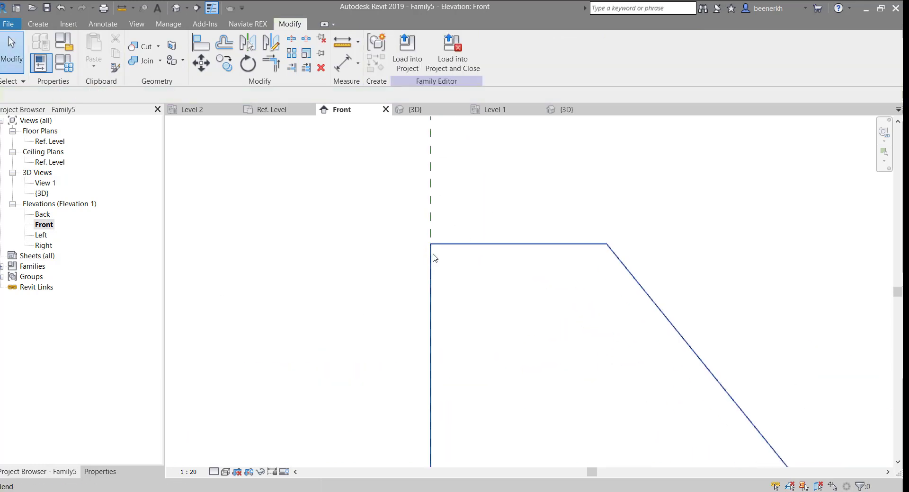
click(450, 245)
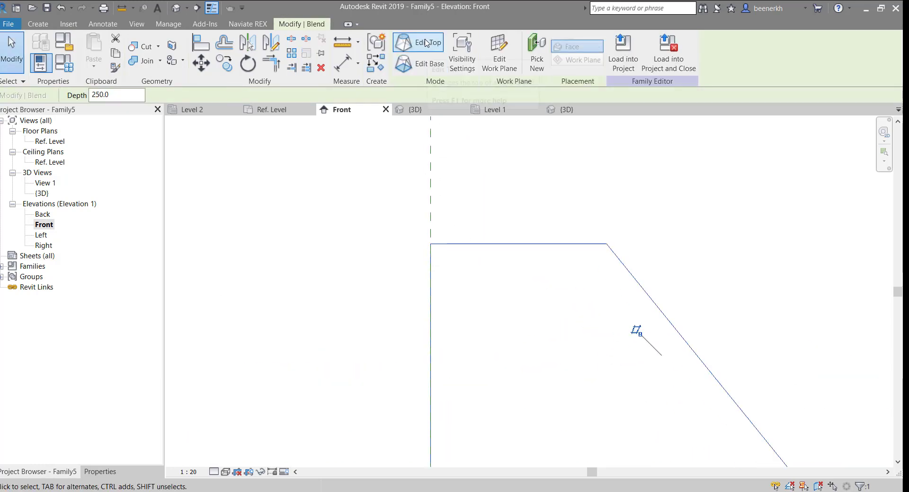
double_click(475, 244)
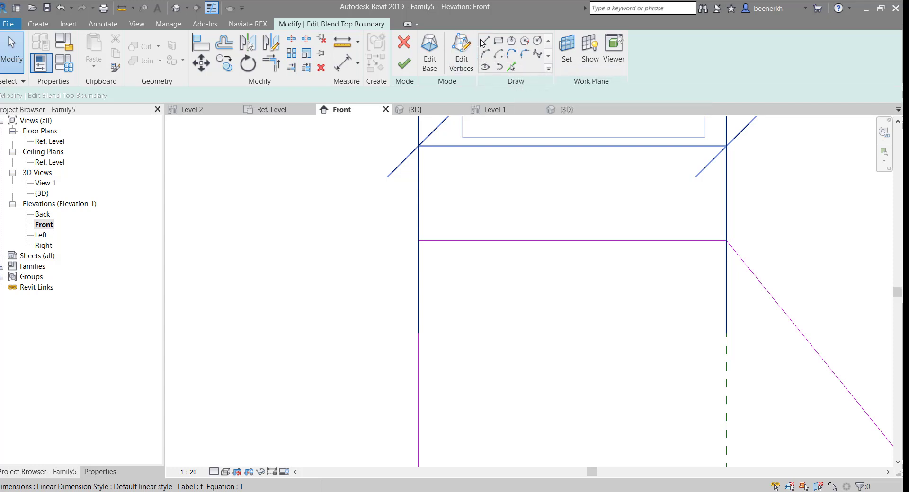
Step: Draw a 25 mm line along the top edge and a diagonal chamfer line at the top-left corner
click(482, 42)
scroll(433, 245, up, 2)
click(411, 239)
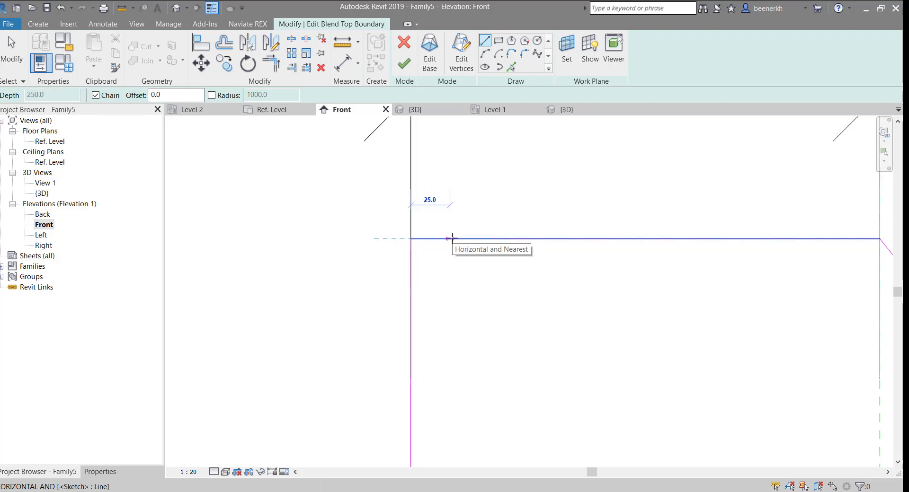
click(452, 239)
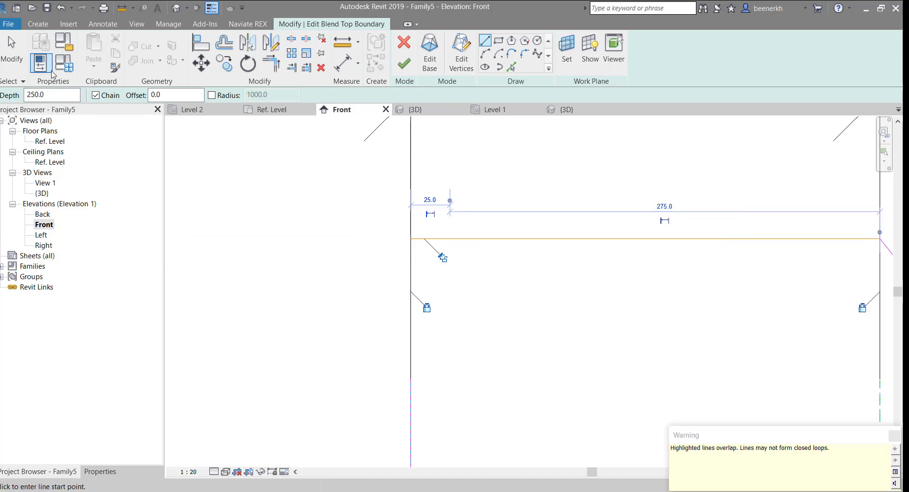
click(11, 50)
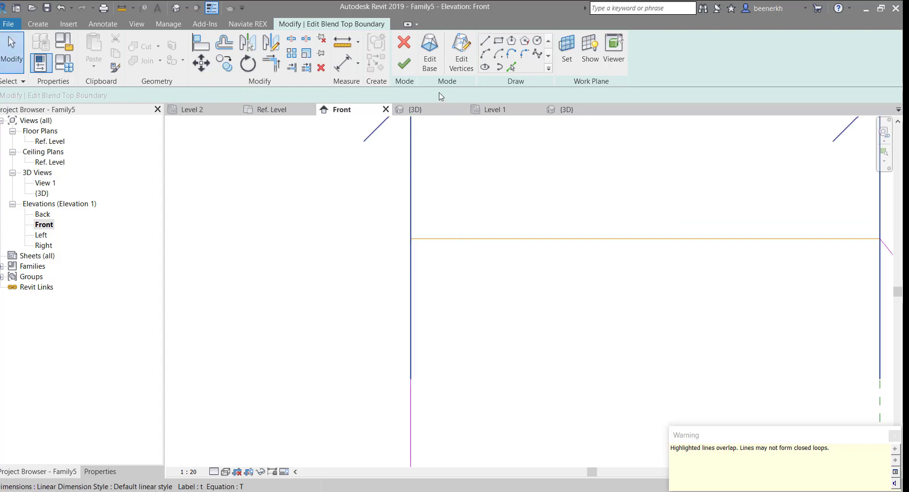
click(484, 42)
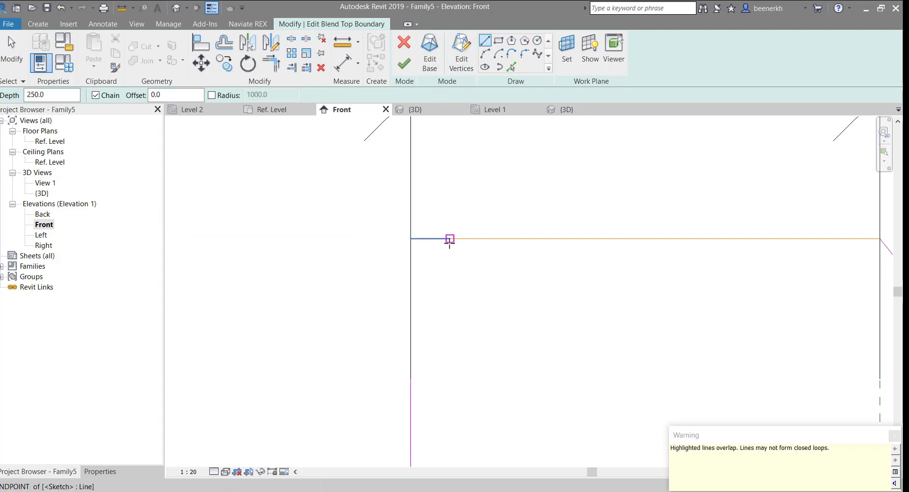
click(448, 239)
click(407, 262)
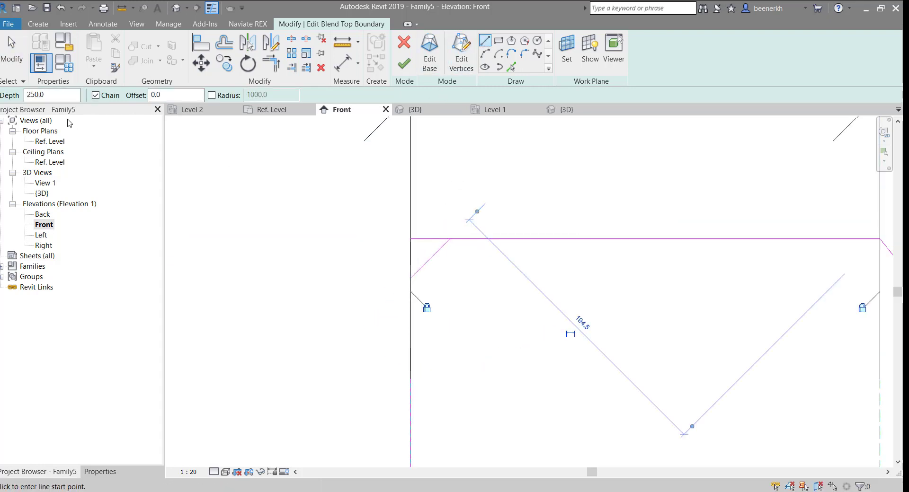
click(12, 50)
Step: Trim the top and left sketch lines so they meet the chamfer
click(427, 239)
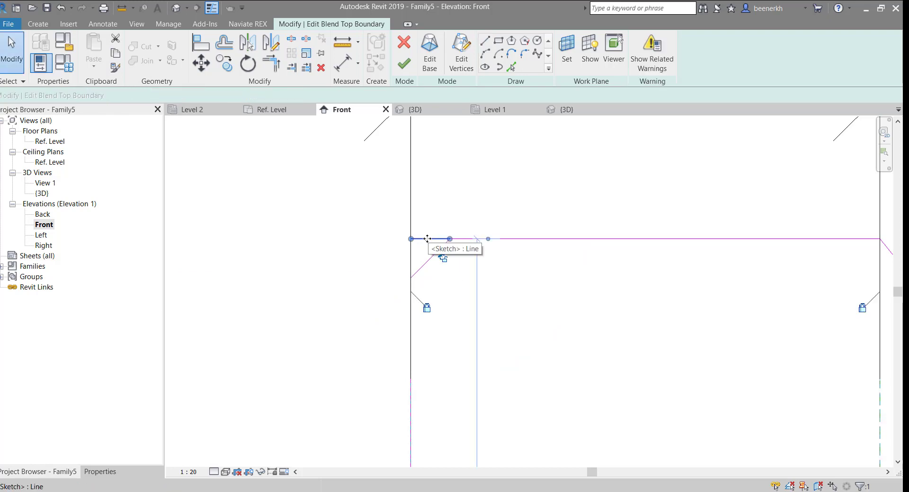
click(428, 228)
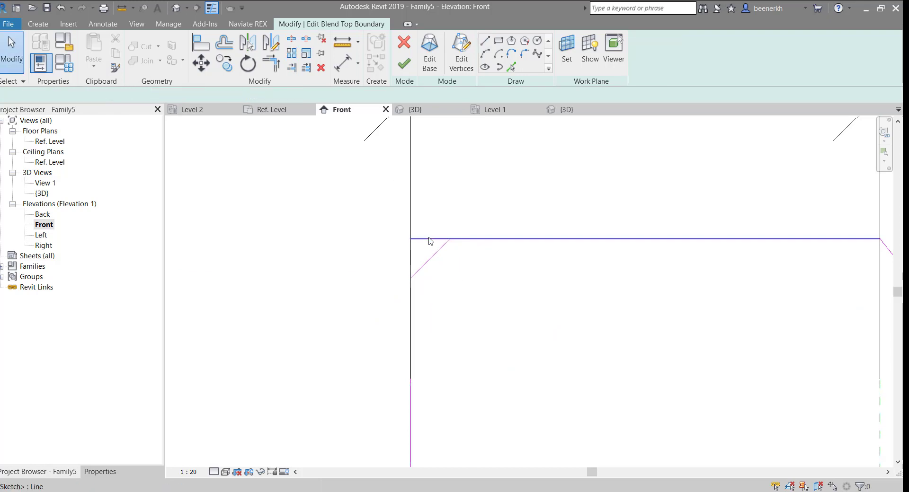
click(430, 239)
drag(411, 239, 445, 242)
click(403, 290)
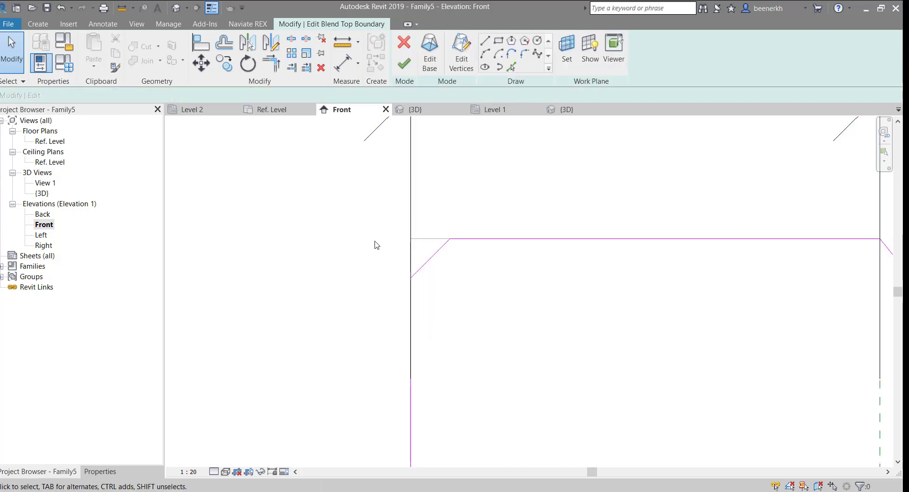
scroll(376, 244, down, 3)
click(393, 372)
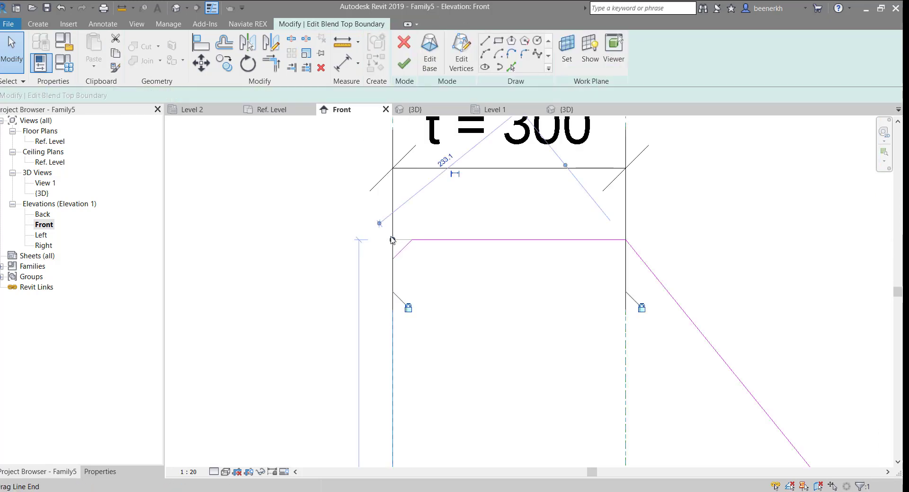
drag(392, 240, 395, 257)
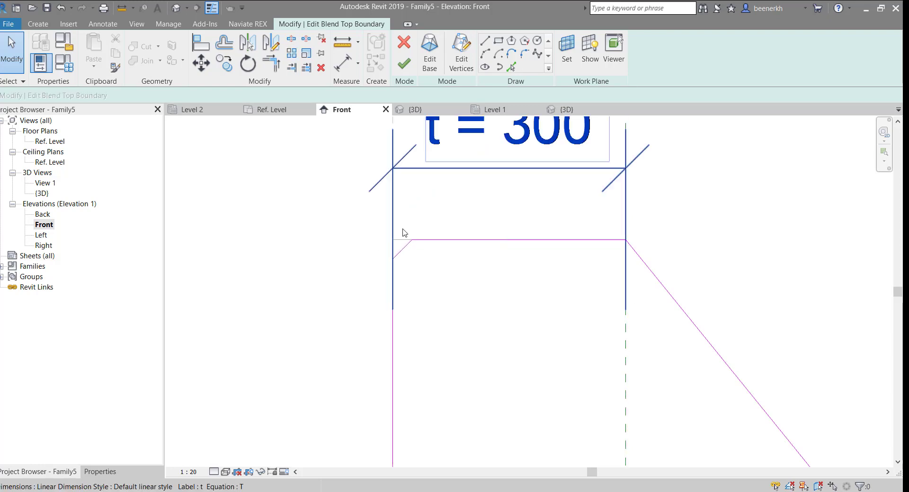
scroll(402, 234, up, 2)
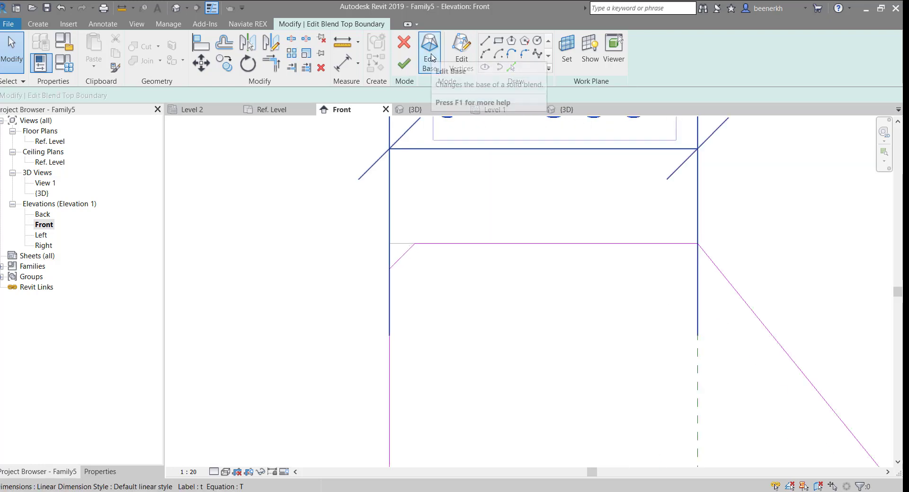
Step: On the base boundary, shorten the top line and left line by 25 at the top-left corner
click(431, 57)
scroll(412, 227, up, 2)
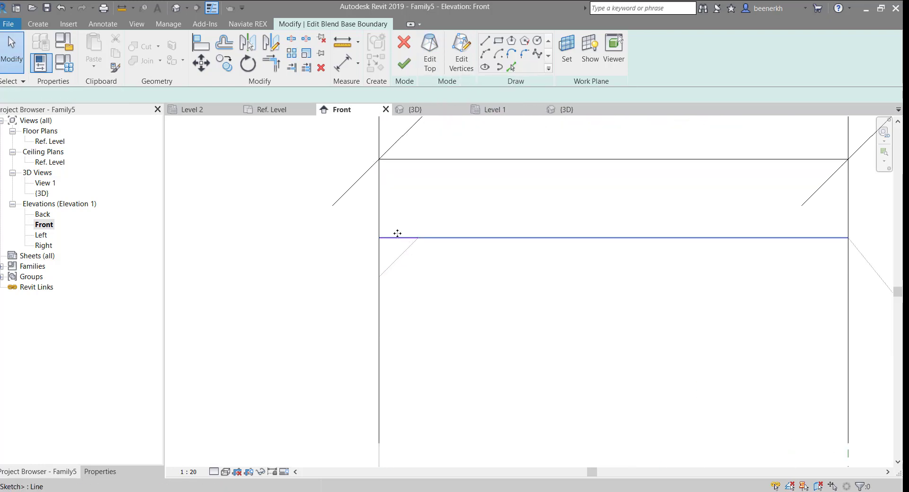
click(397, 236)
drag(379, 238, 418, 239)
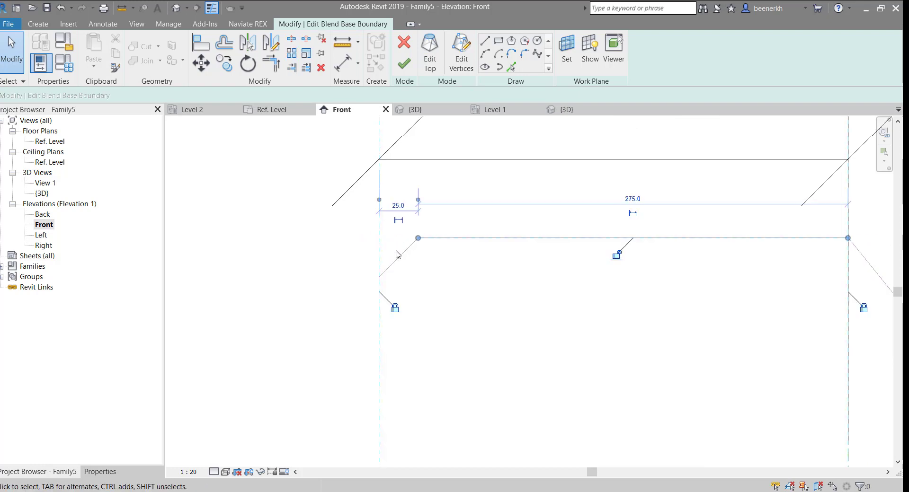
scroll(383, 330, down, 1)
scroll(385, 276, down, 2)
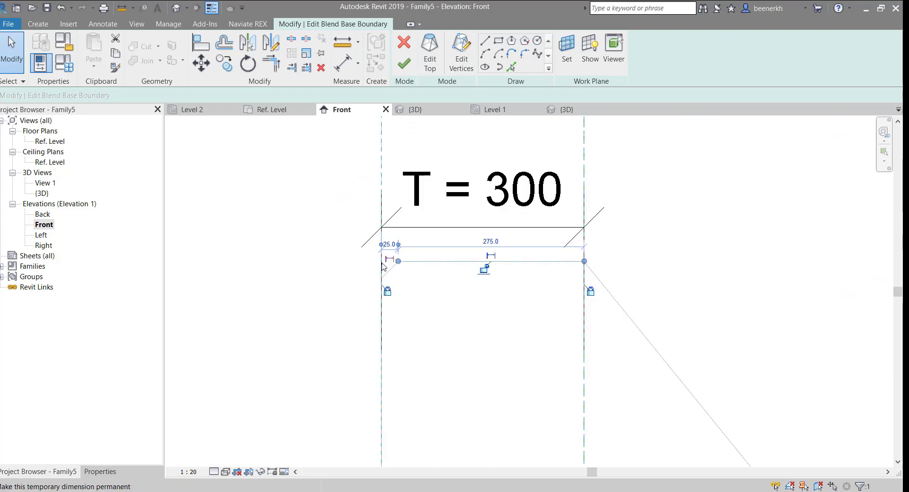
scroll(381, 373, down, 1)
scroll(369, 294, up, 2)
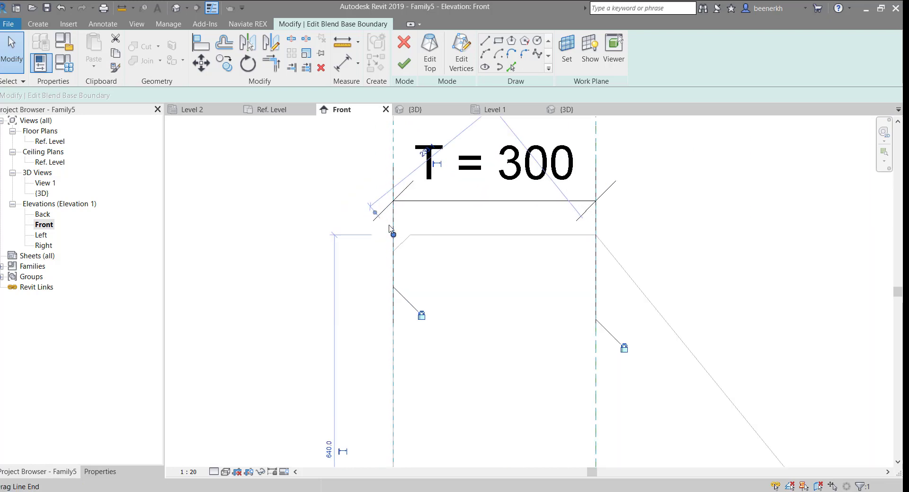
drag(393, 235, 393, 251)
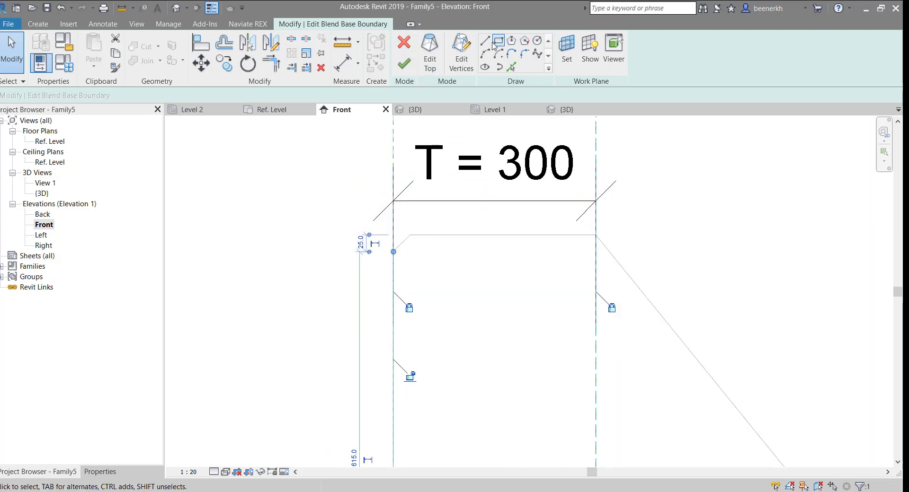
Step: Draw the diagonal chamfer line joining the shortened ends
click(487, 42)
scroll(395, 265, up, 1)
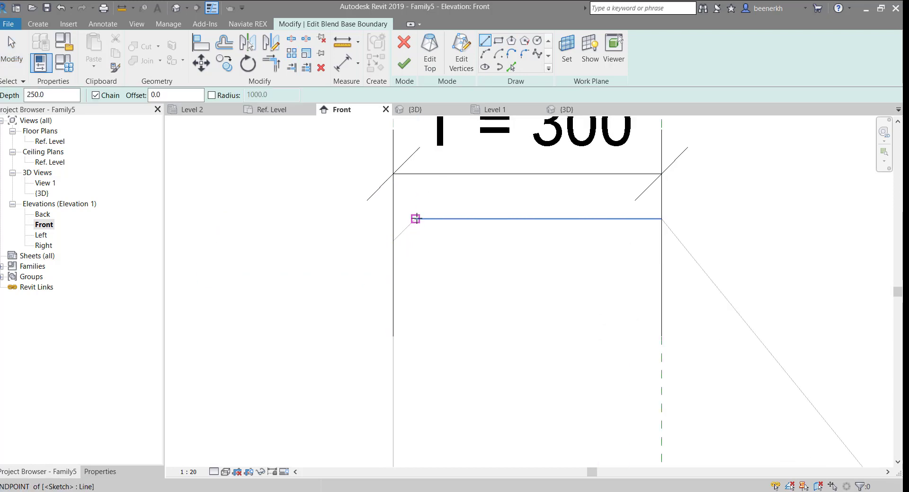
click(416, 219)
click(393, 241)
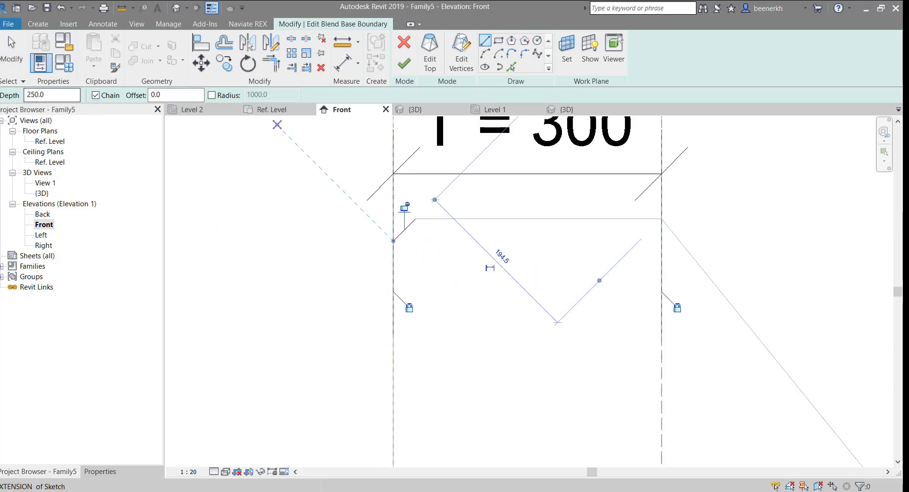
click(2, 46)
Step: Finish the blend sketch and reload Family5 into the project, overwriting the existing version
click(404, 70)
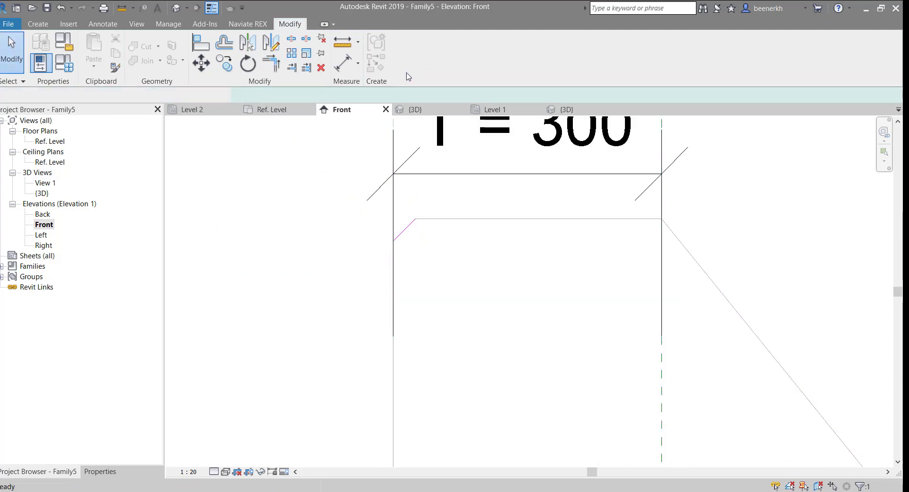
scroll(348, 227, down, 2)
scroll(375, 239, down, 1)
scroll(375, 241, down, 1)
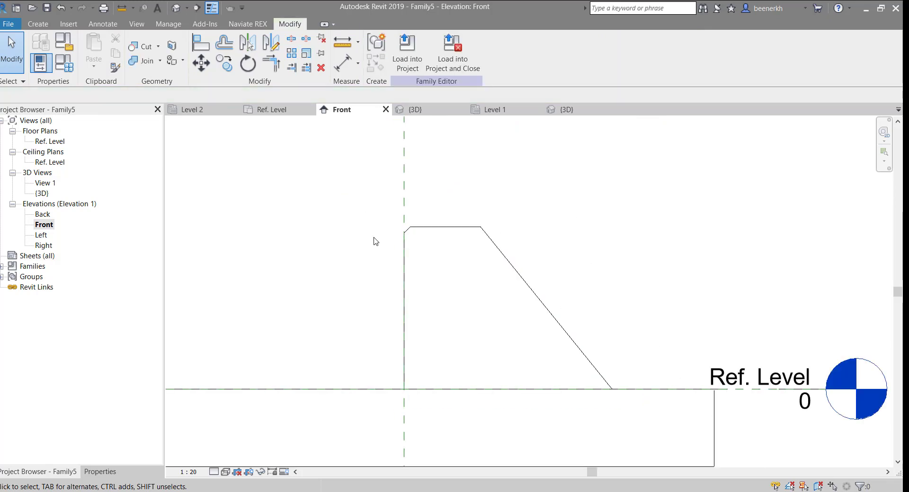
click(407, 56)
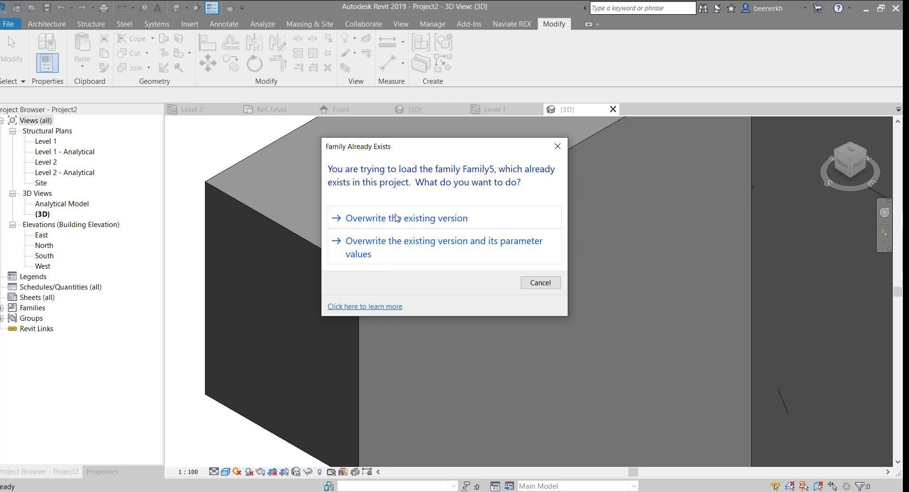
click(397, 218)
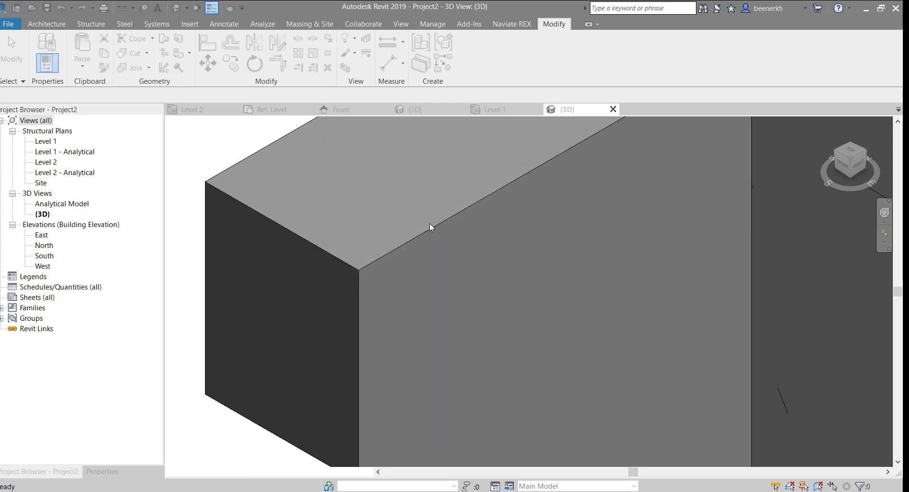
Step: Select the chamfered left wedge bracket and open its family for editing
scroll(438, 223, down, 3)
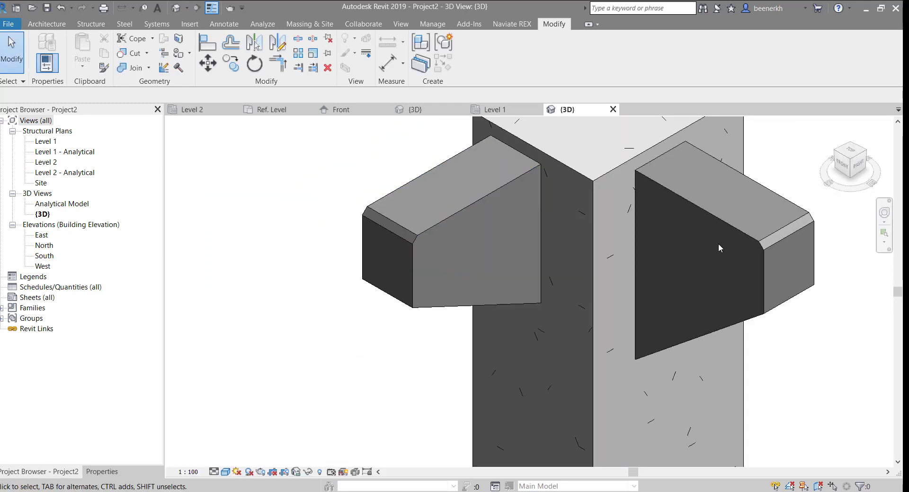
scroll(718, 243, up, 2)
scroll(730, 217, down, 2)
scroll(505, 268, up, 3)
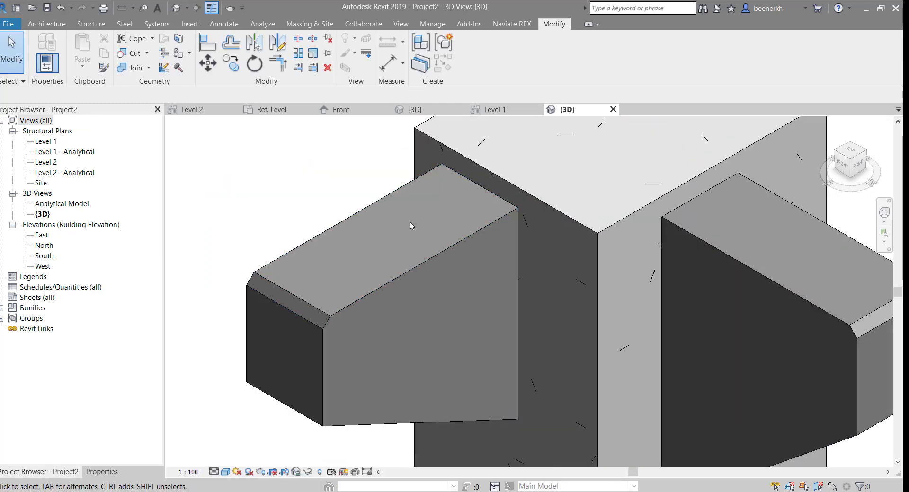
scroll(413, 228, down, 2)
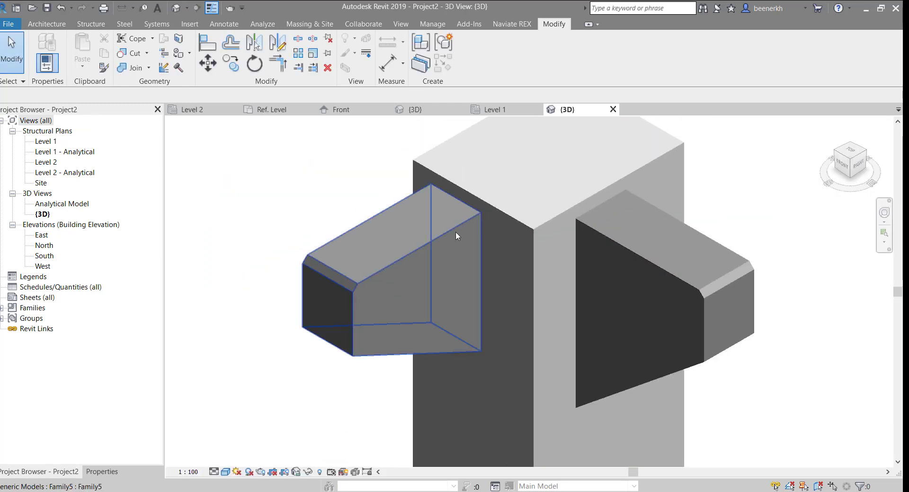
click(427, 242)
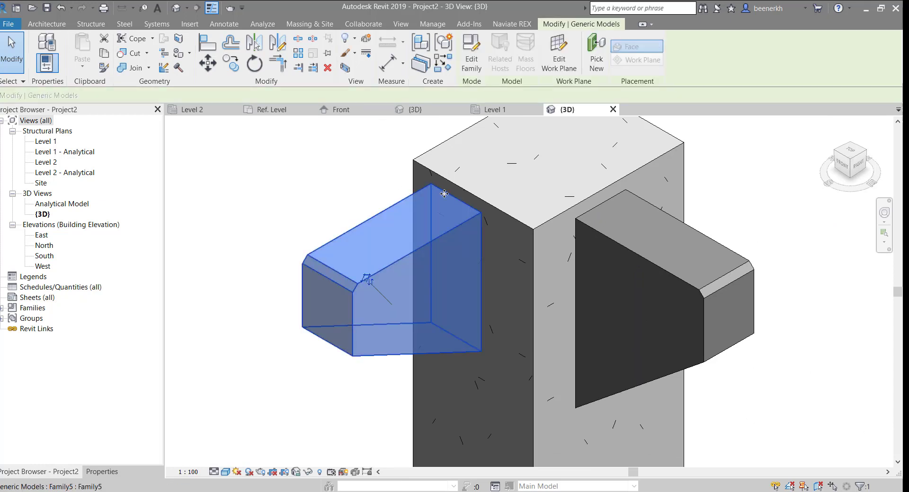
click(468, 55)
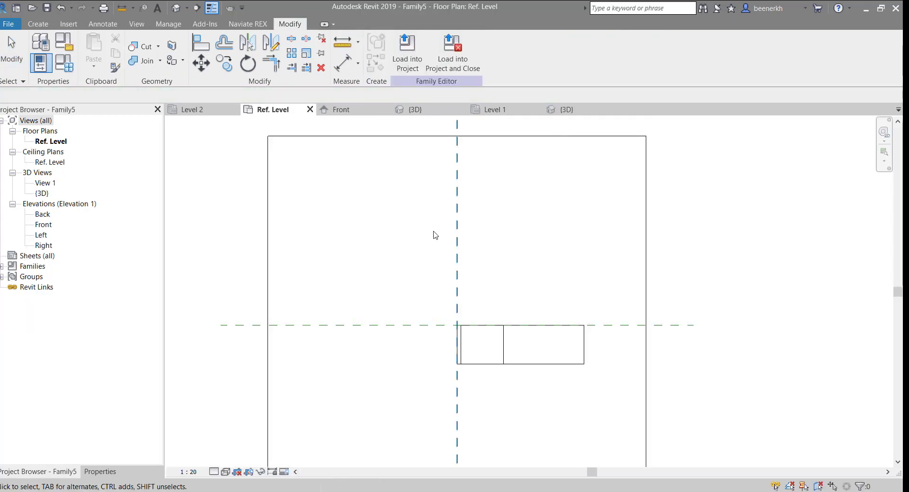
Step: Draw a vertical reference plane in the family's Left elevation
double_click(42, 215)
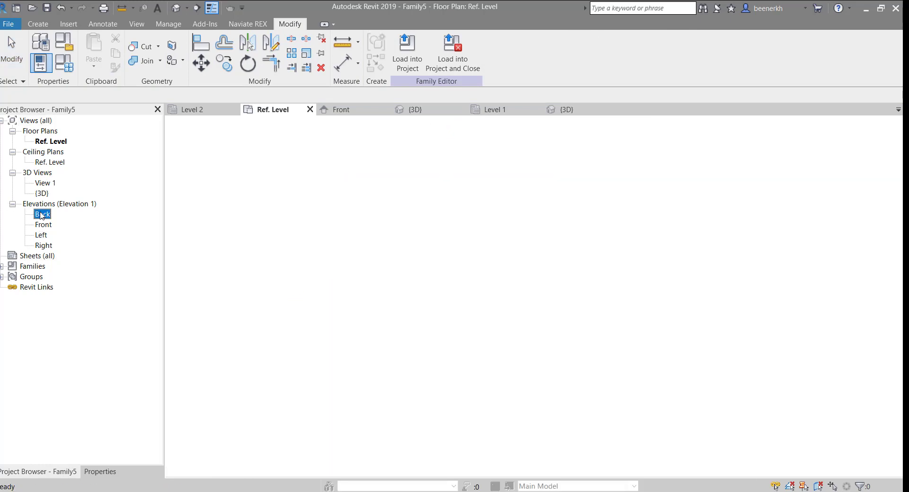
double_click(42, 235)
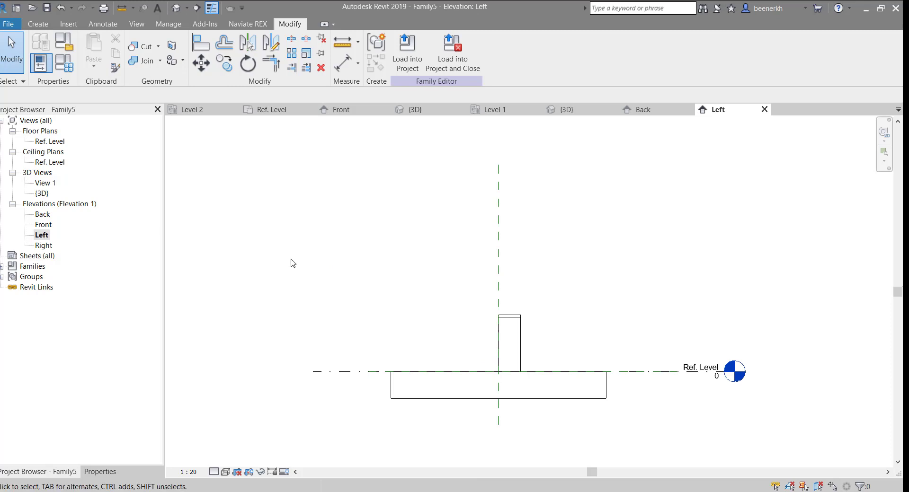
middle_drag(491, 350, 369, 239)
click(34, 22)
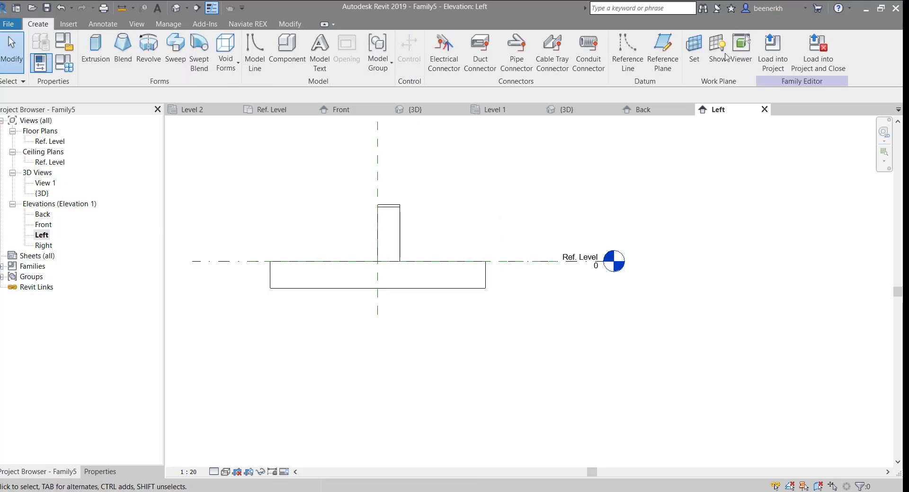
click(663, 47)
scroll(483, 226, up, 2)
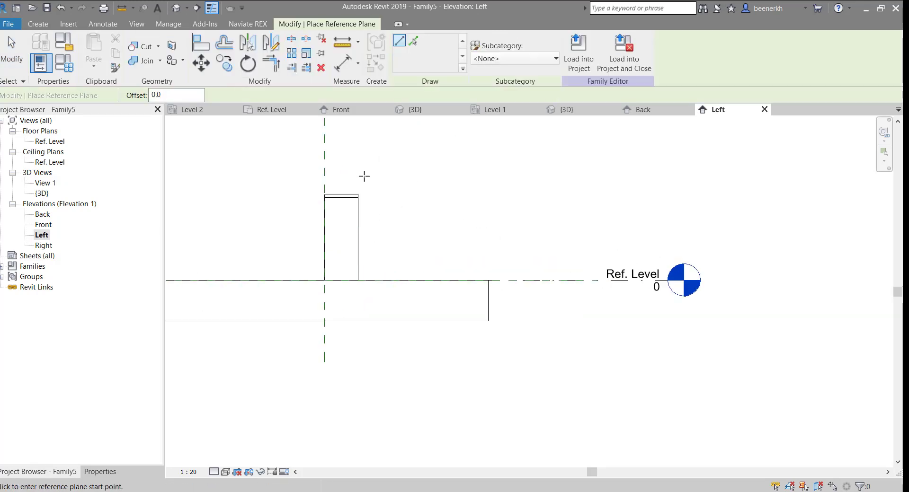
click(366, 133)
click(361, 379)
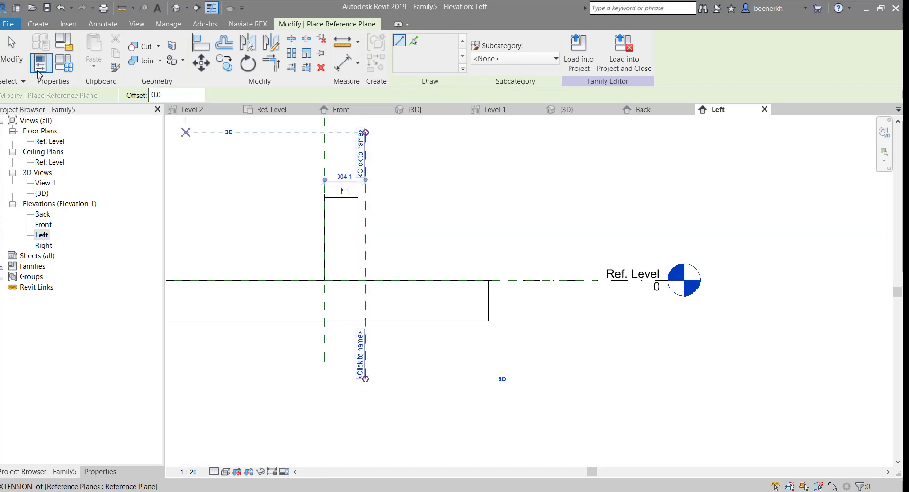
key(Escape)
key(Escape)
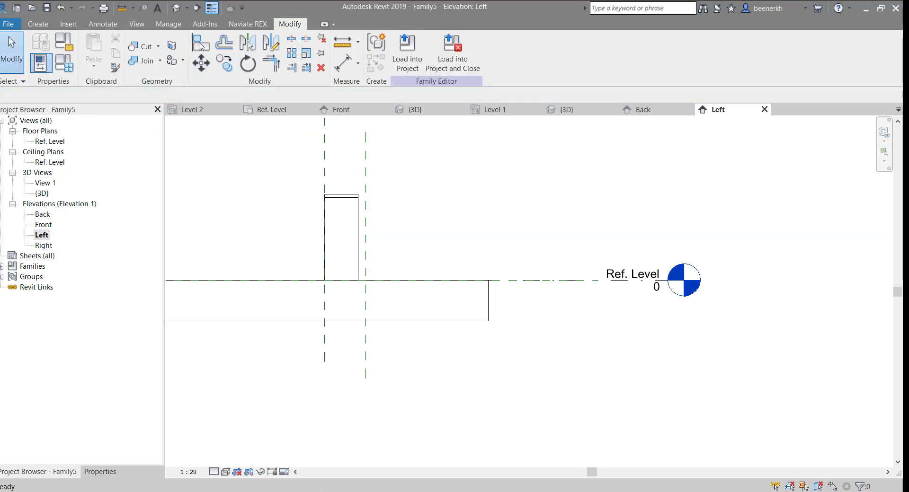
Step: Align the bracket's right edge to the new reference plane and lock it
click(201, 46)
scroll(348, 201, up, 2)
click(368, 262)
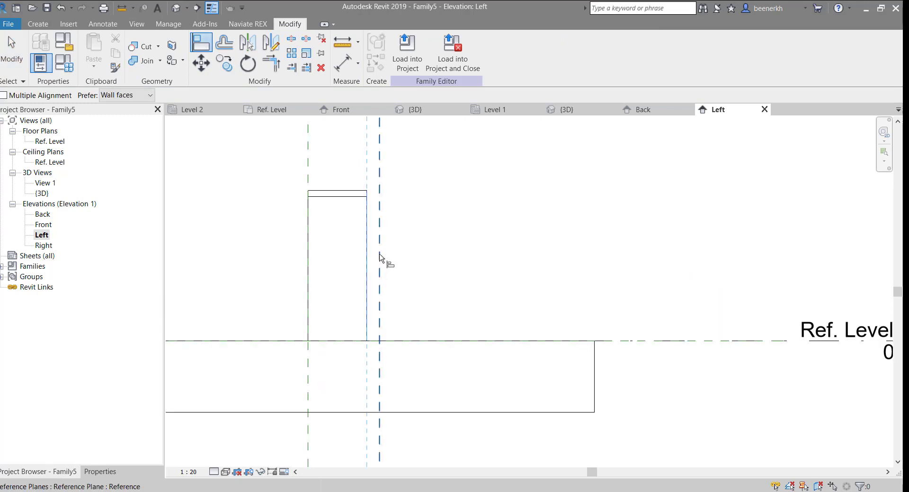
click(379, 258)
scroll(429, 291, down, 2)
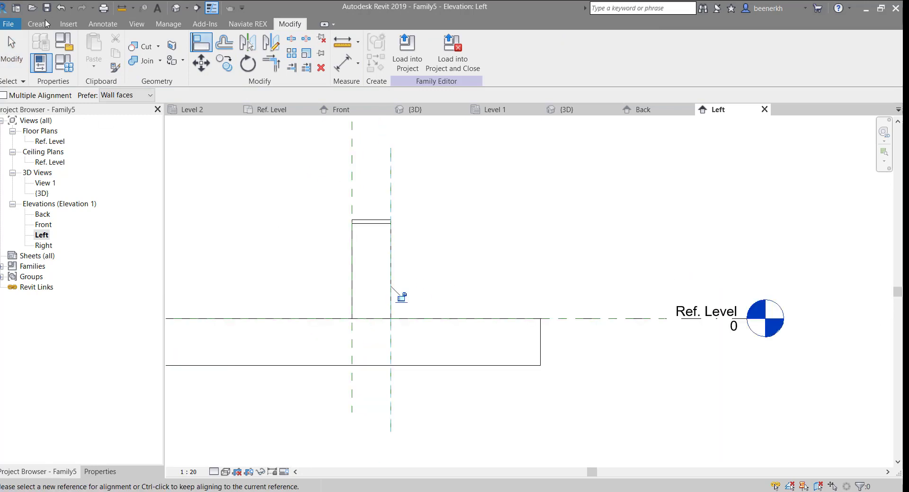
click(60, 8)
scroll(510, 201, up, 1)
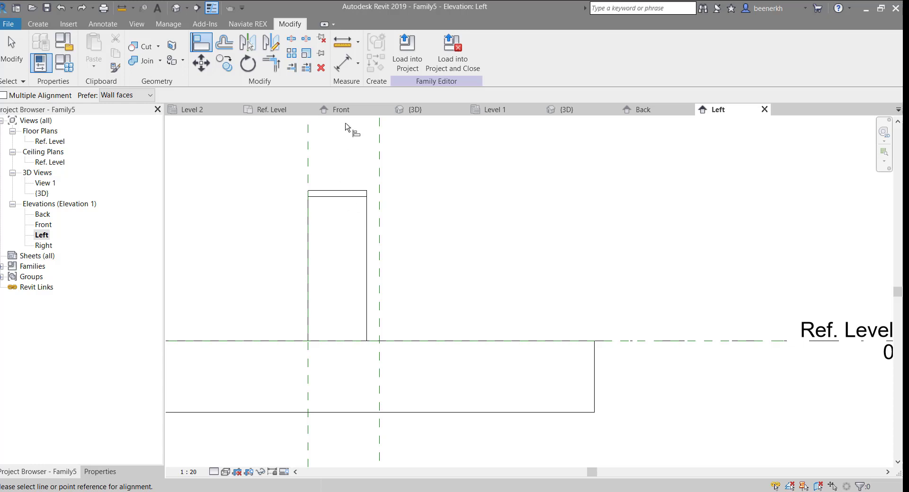
click(378, 167)
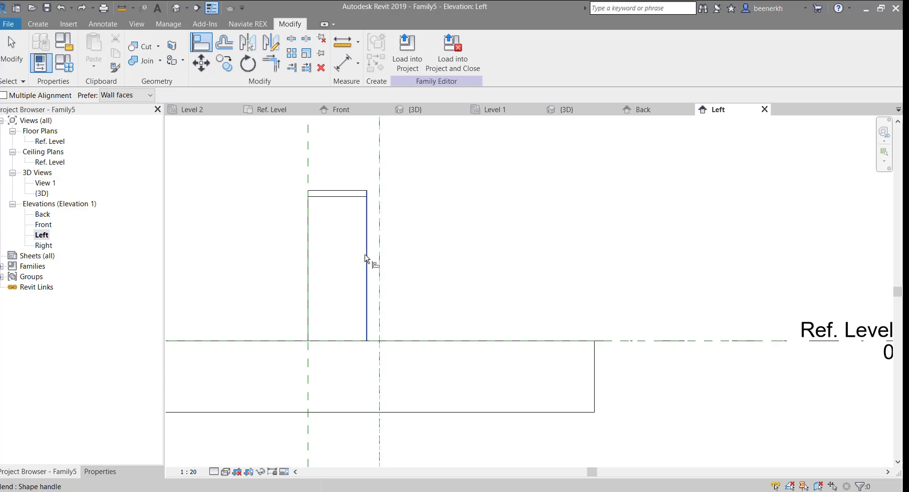
click(368, 260)
click(395, 309)
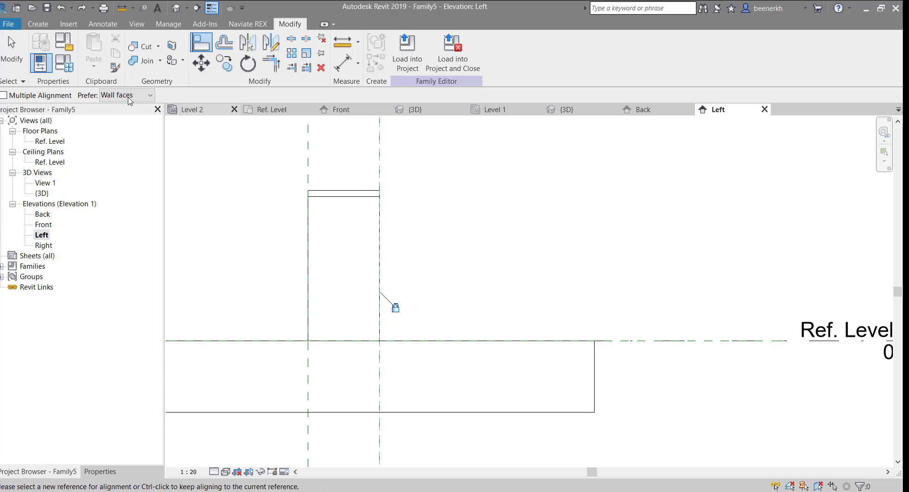
click(11, 55)
scroll(446, 216, down, 4)
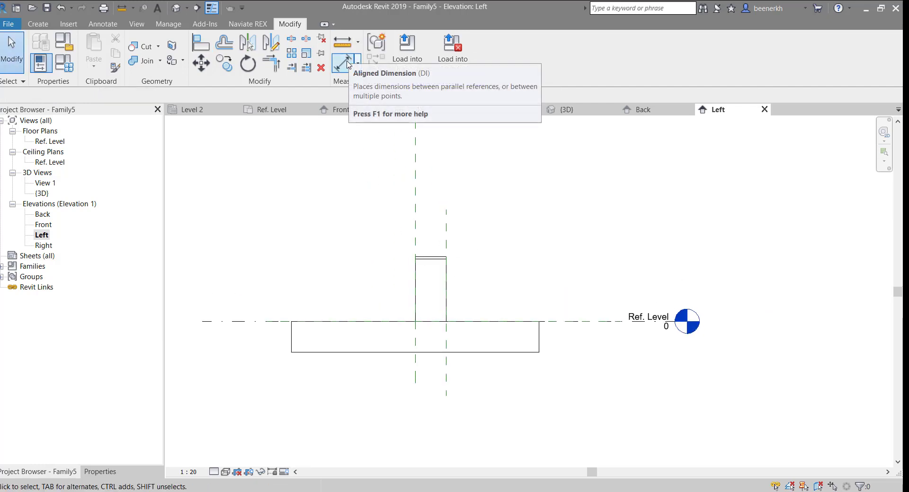
Step: Place a 304 aligned dimension between the two vertical reference planes
click(348, 64)
scroll(448, 357, up, 2)
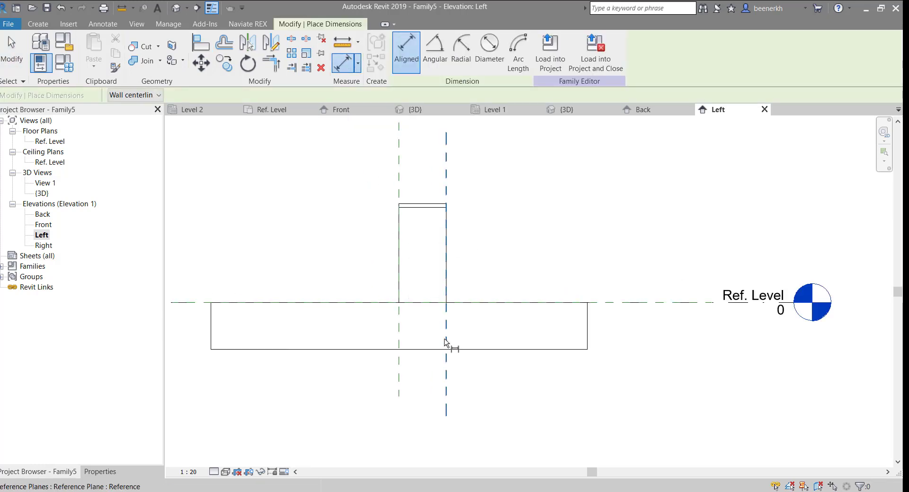
click(447, 343)
click(398, 332)
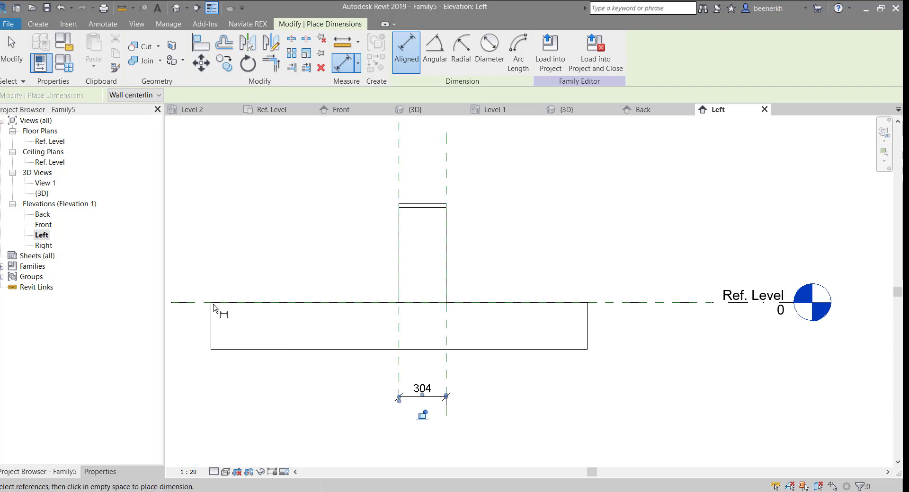
click(5, 49)
scroll(378, 407, up, 2)
middle_drag(435, 409, 399, 342)
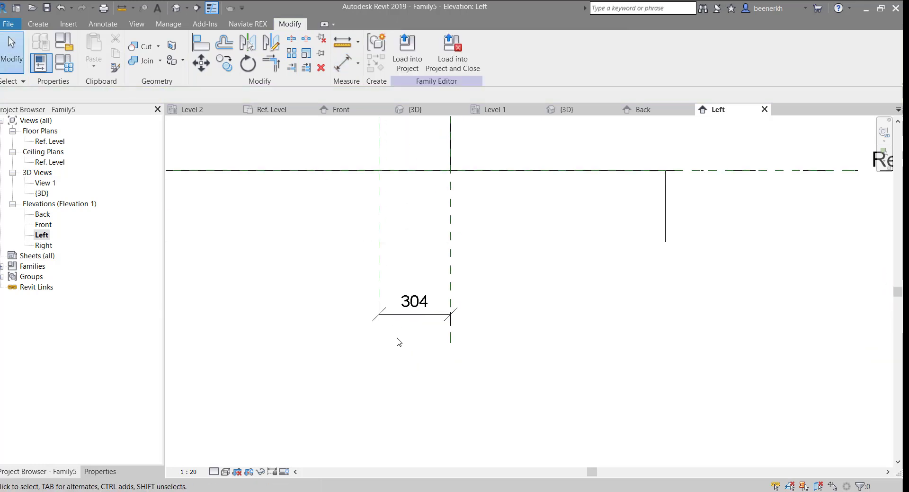
Step: Label the 304 dimension with a new instance parameter named W
click(430, 318)
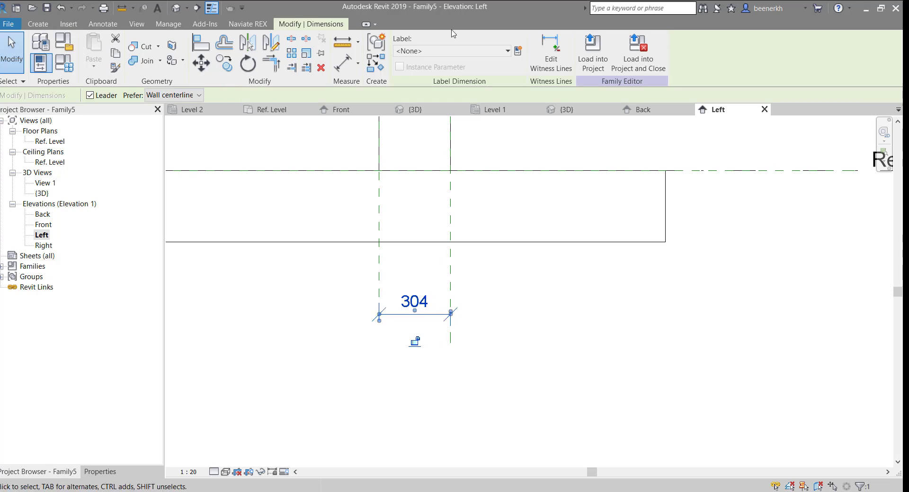
click(519, 51)
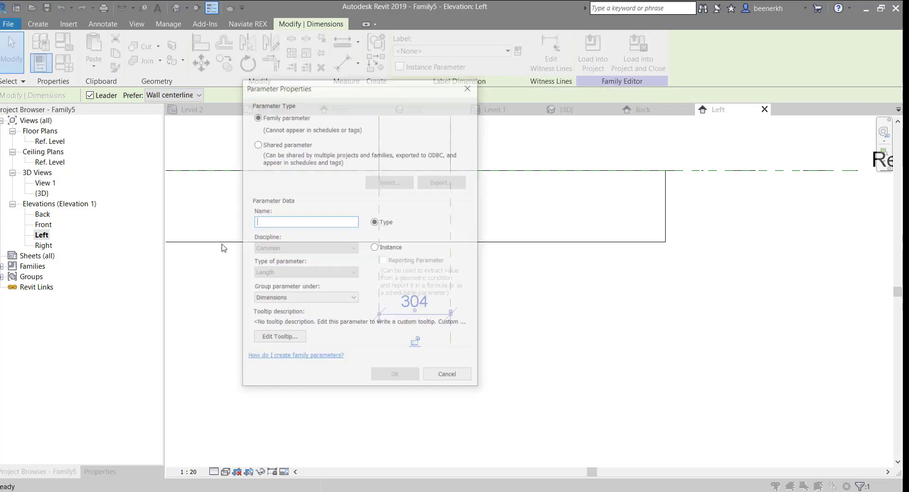
click(391, 250)
text(W)
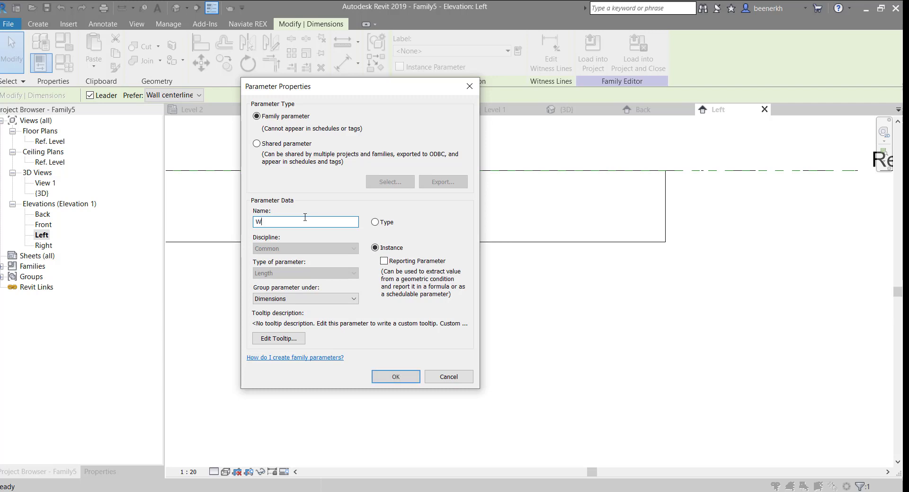
click(410, 380)
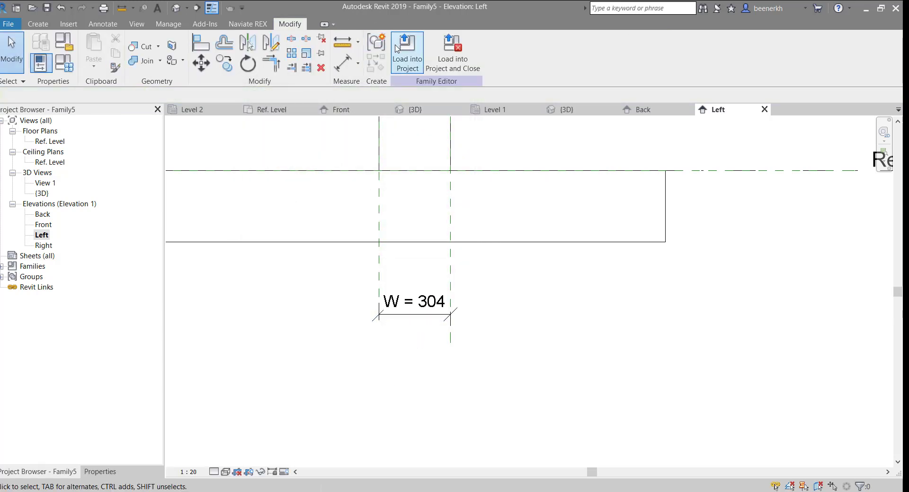
Step: Reload the edited Family5 into the project, overwriting the existing family
click(407, 50)
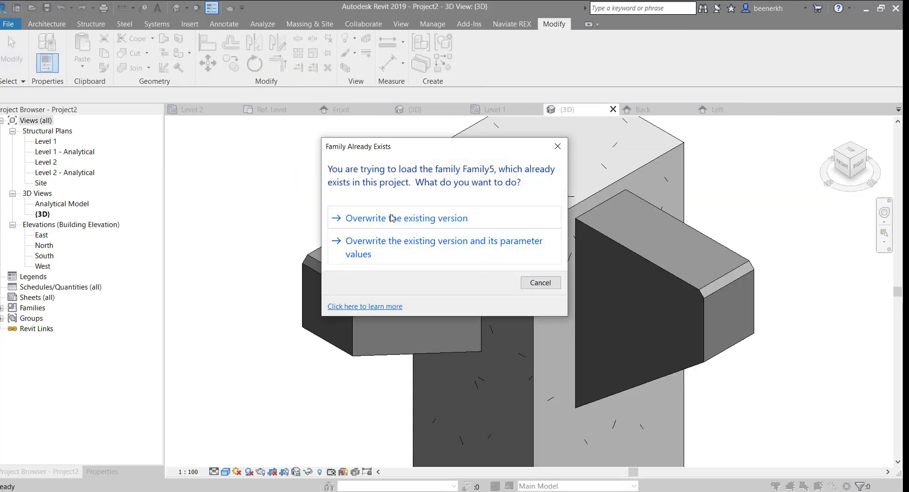
click(392, 218)
scroll(456, 243, down, 2)
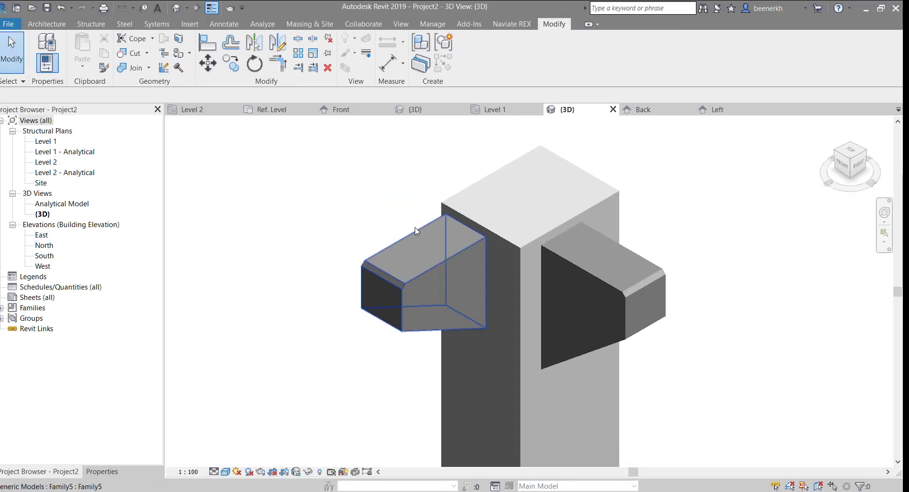
Step: Give the right bracket W = 400 and H = 650, then deselect and recenter the view
click(458, 256)
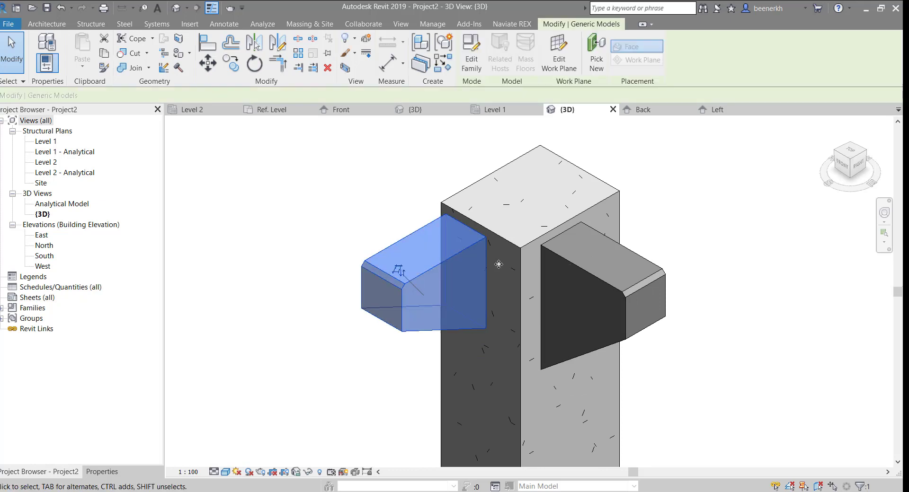
click(626, 301)
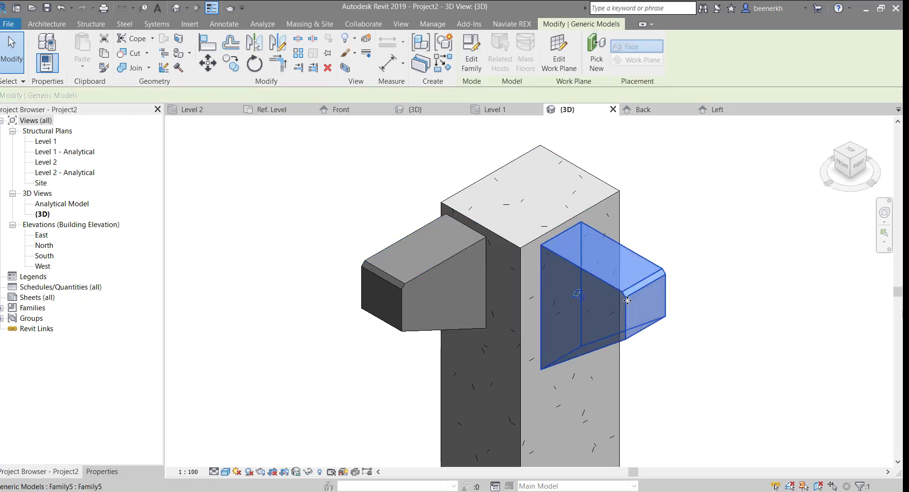
click(100, 471)
text(400)
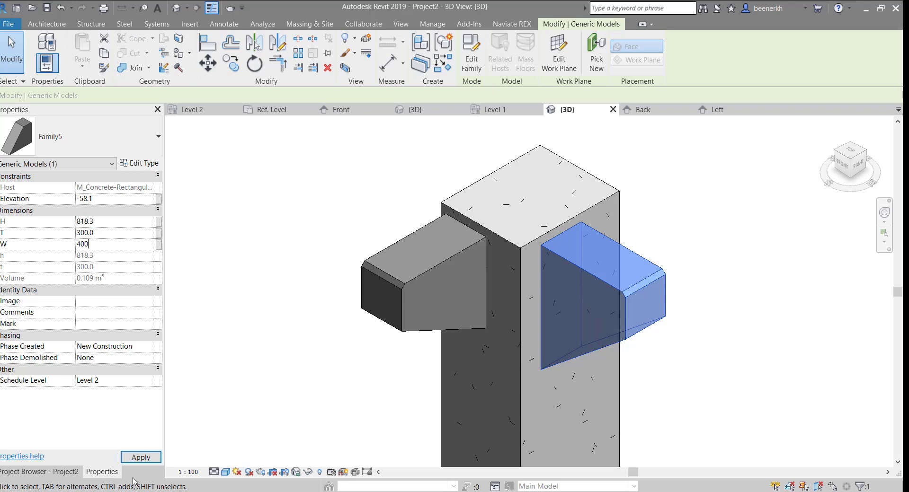
key(Return)
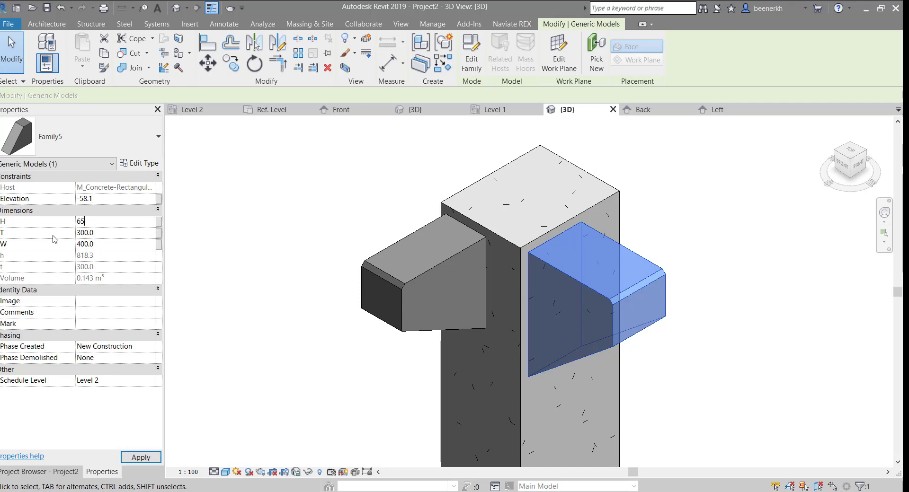
text(0.0)
key(Return)
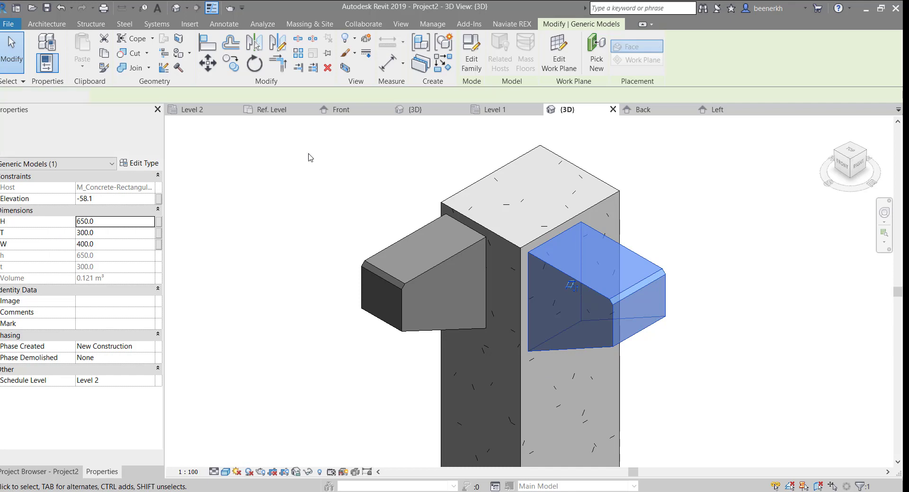
click(309, 156)
middle_drag(527, 290, 542, 231)
scroll(442, 248, down, 2)
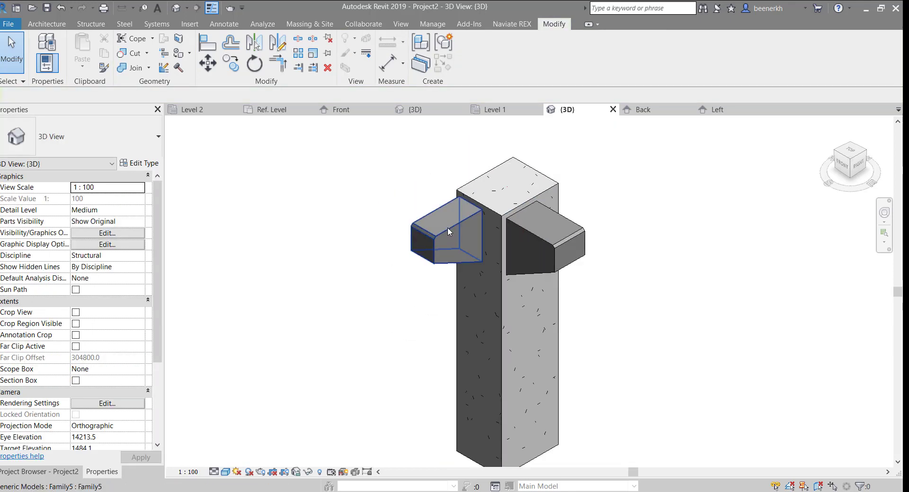
middle_drag(373, 165, 382, 200)
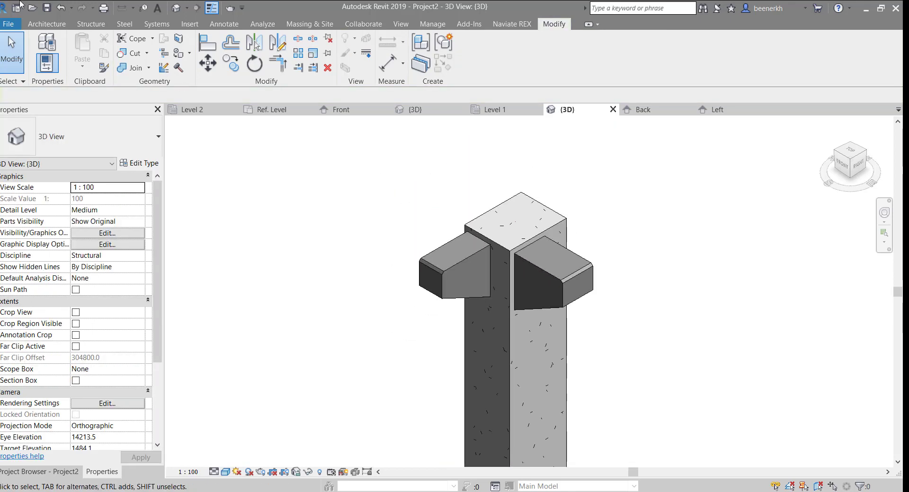
Step: Start placing the Family5 bracket as a component, rotating its preview 180 degrees
click(91, 23)
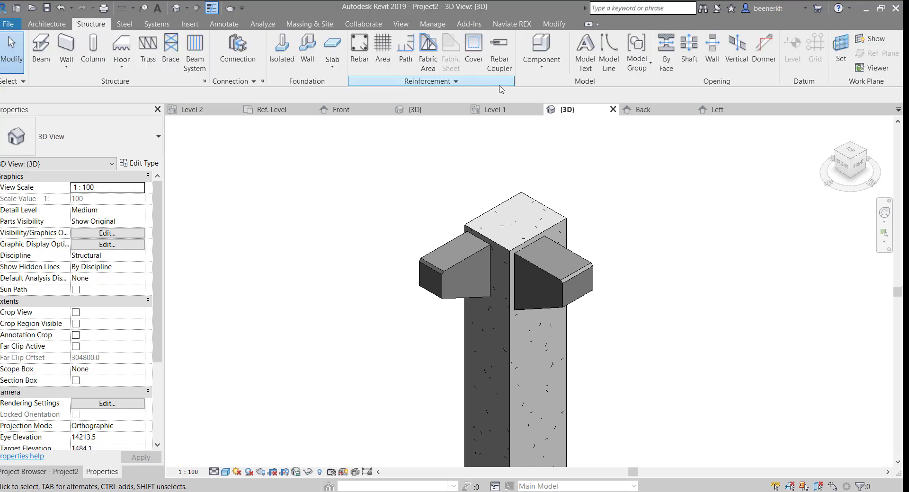
click(555, 65)
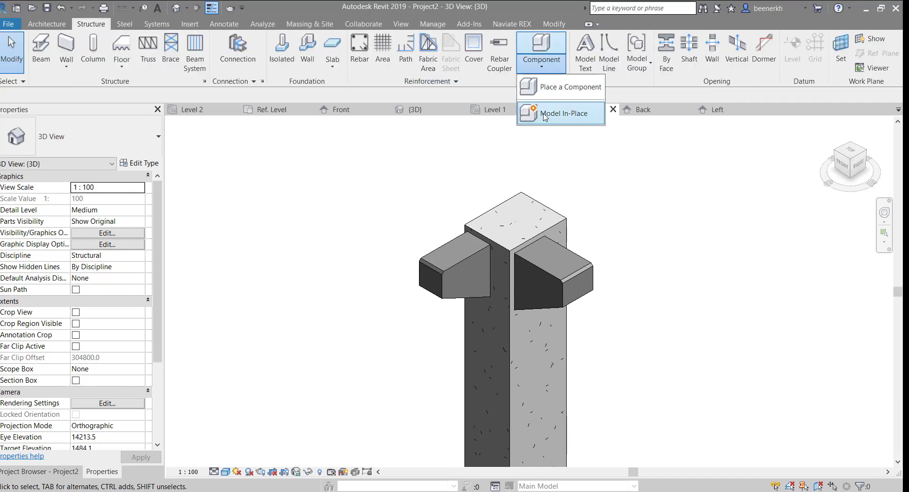
click(554, 87)
scroll(494, 181, up, 2)
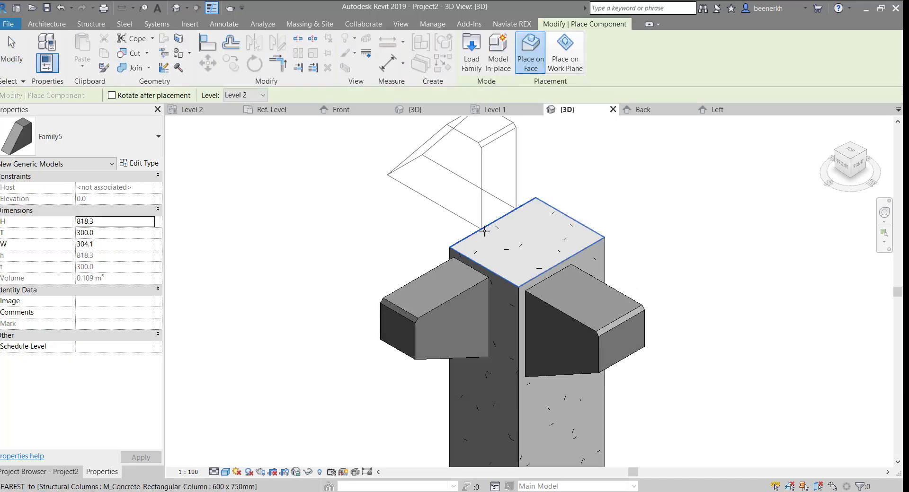
key(space)
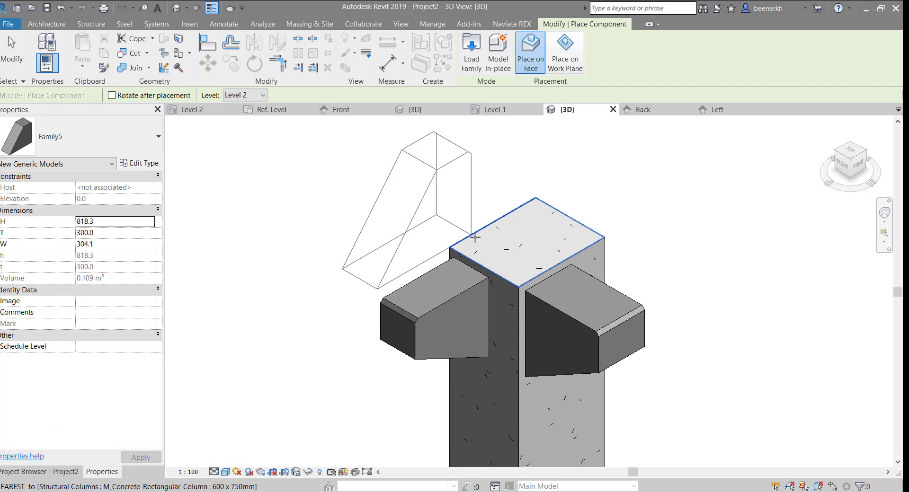
key(space)
key(space)
key(space)
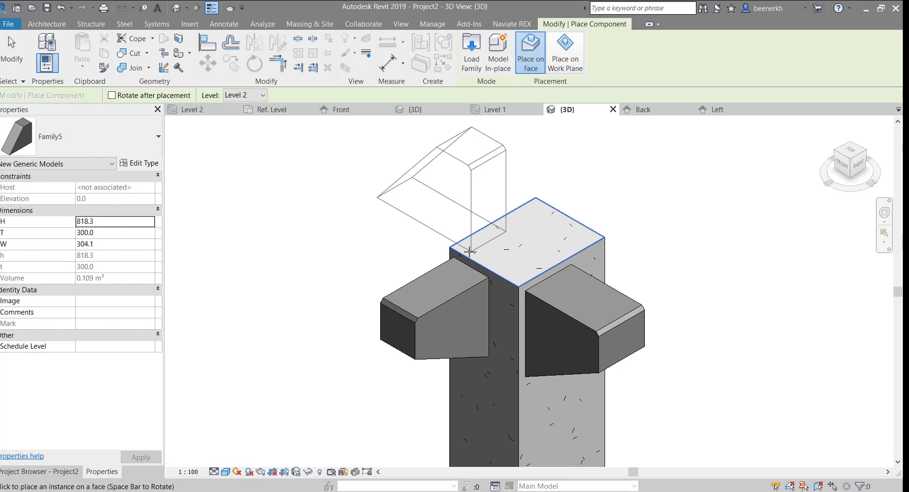
Step: Place brackets on the column's left face and on the last empty face
mouse_move(440, 345)
shift+middle_down()
mouse_move(533, 336)
mouse_move(547, 201)
shift+middle_up()
scroll(547, 198, down, 3)
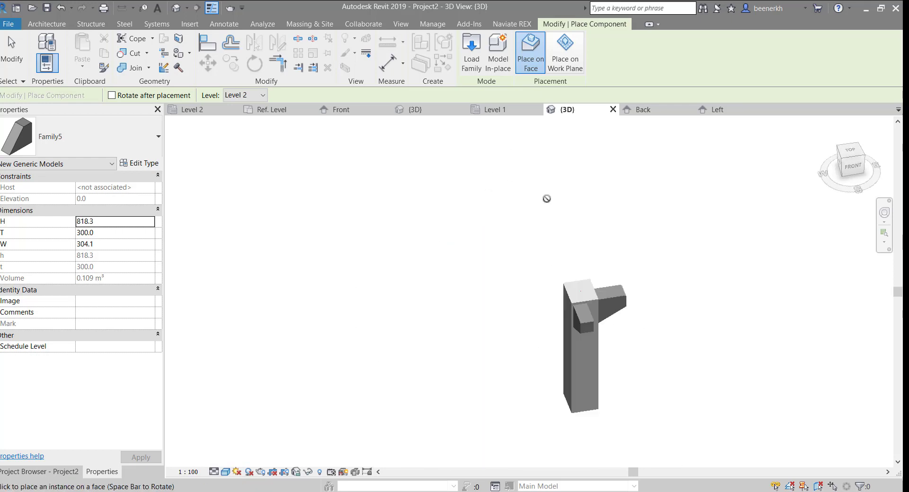
scroll(556, 304, up, 2)
scroll(580, 300, up, 2)
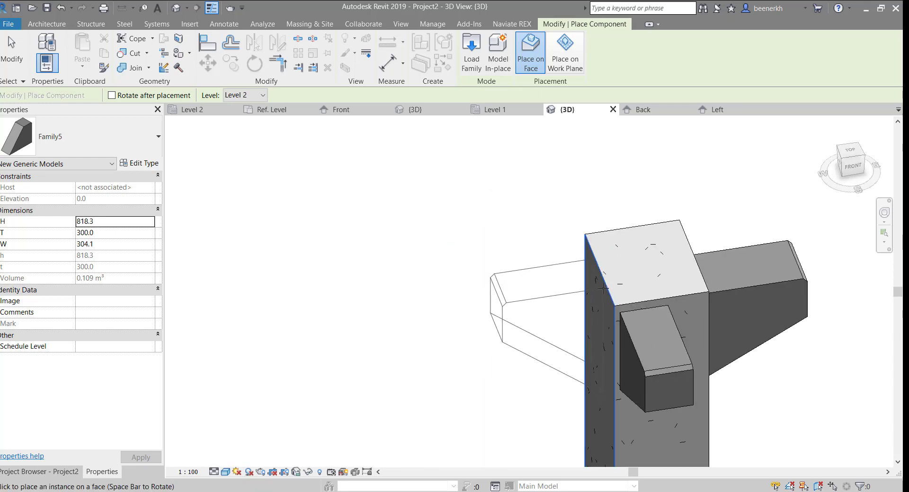
mouse_move(604, 290)
shift+middle_down()
mouse_move(625, 332)
mouse_move(493, 205)
shift+middle_up()
scroll(564, 240, down, 3)
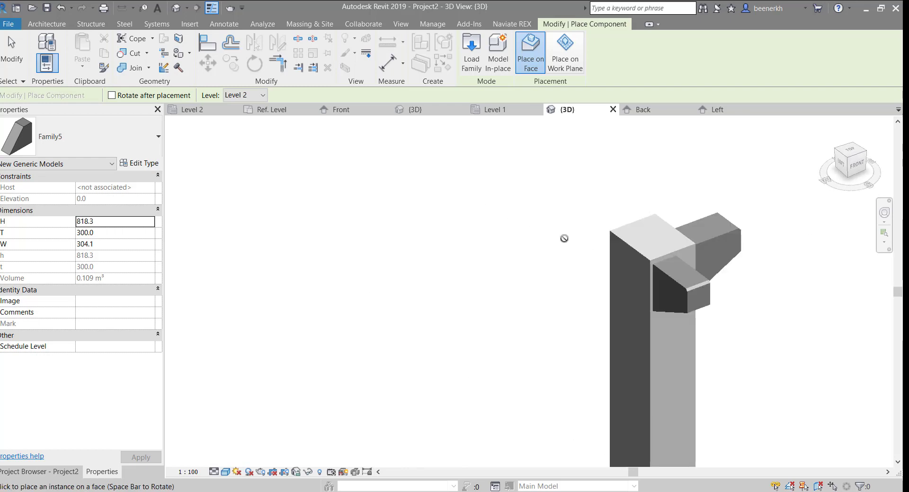
scroll(564, 240, up, 2)
scroll(629, 277, up, 2)
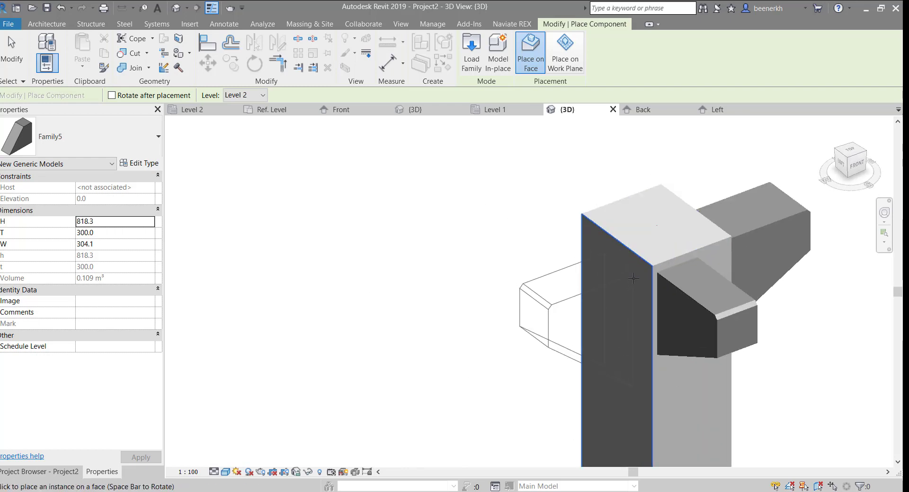
scroll(631, 263, down, 2)
scroll(631, 263, down, 2)
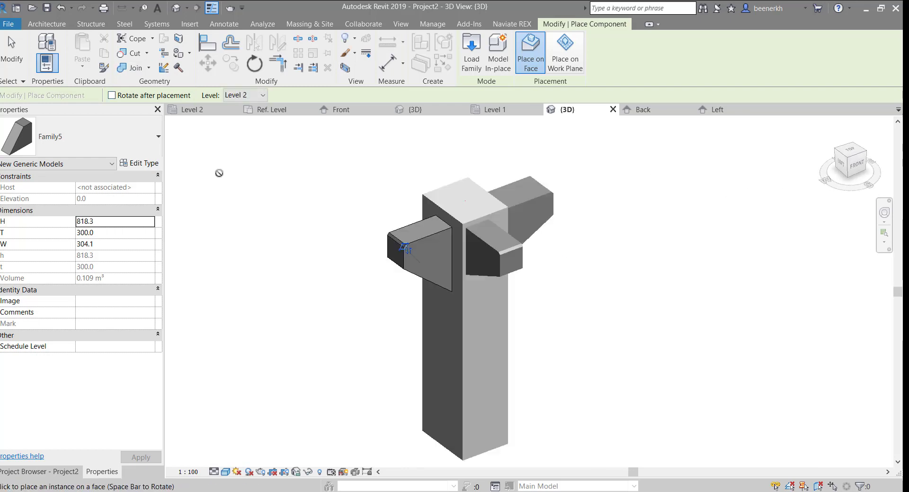
shift+middle_drag(280, 254, 428, 283)
scroll(383, 222, up, 2)
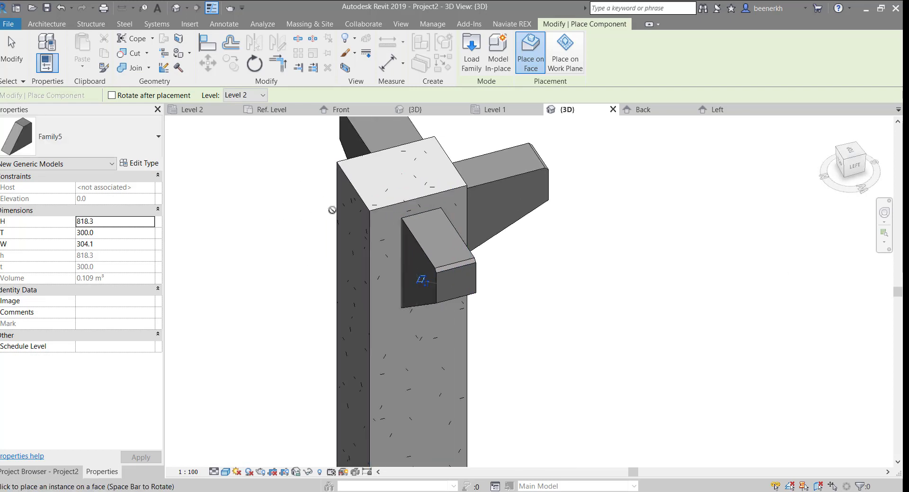
click(357, 216)
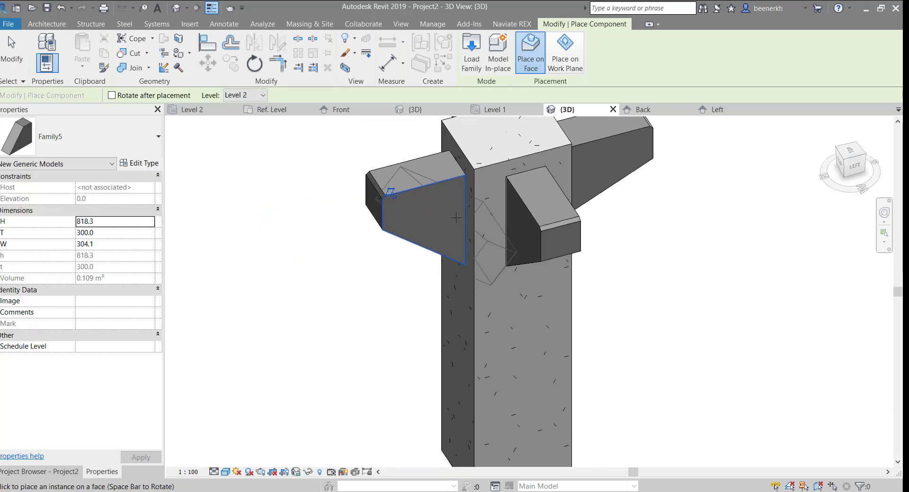
middle_drag(357, 217, 497, 213)
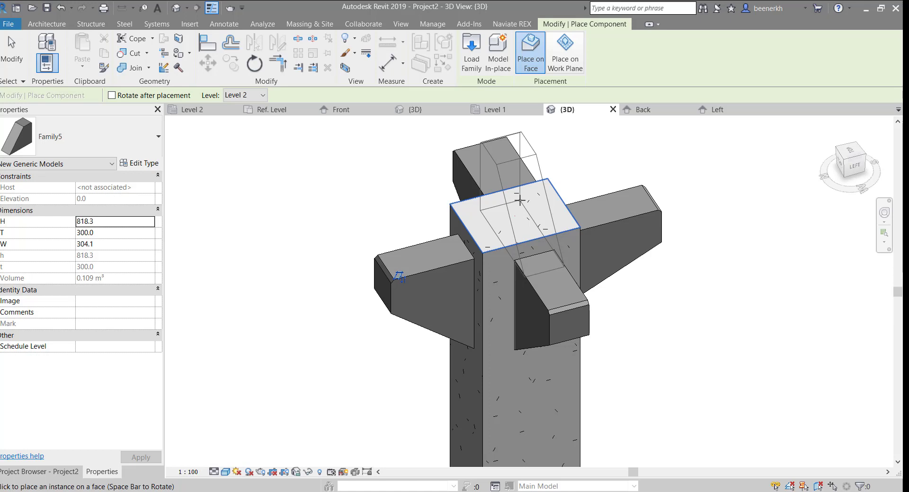
click(519, 201)
key(Escape)
key(Escape)
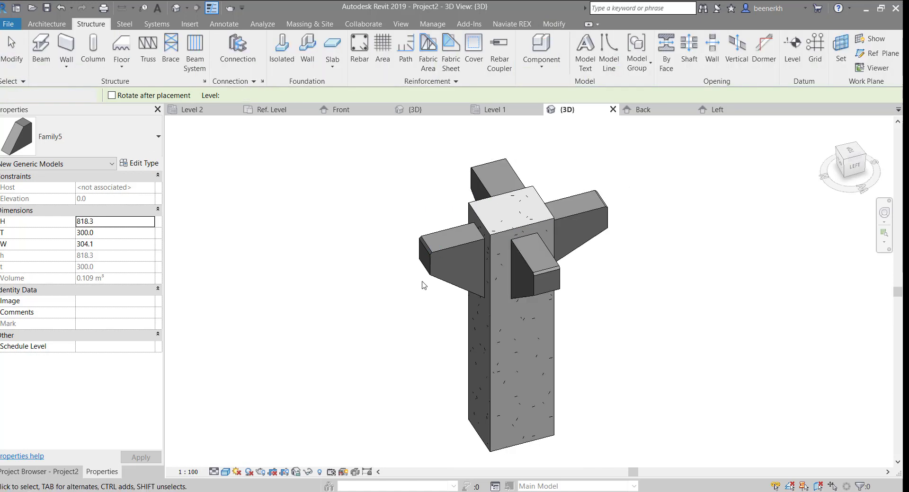
middle_drag(548, 263, 552, 326)
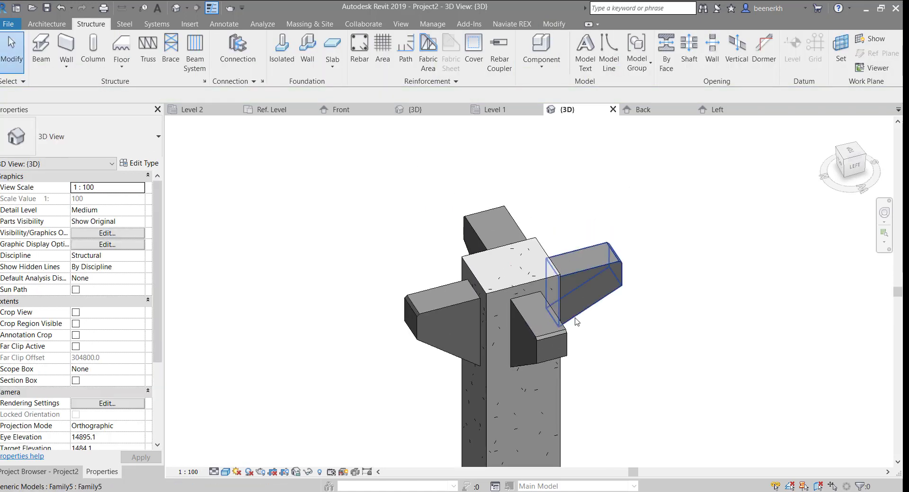
shift+middle_drag(579, 356, 414, 308)
scroll(510, 330, down, 2)
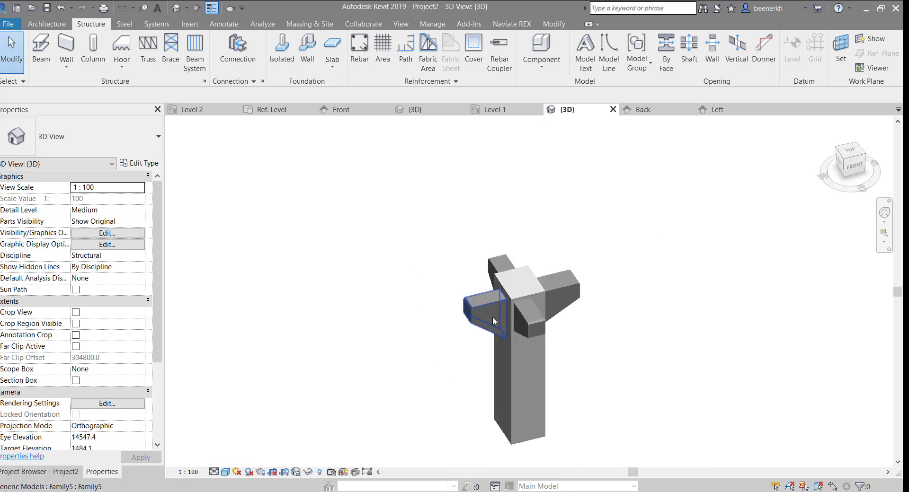
scroll(507, 330, up, 1)
scroll(497, 326, up, 2)
scroll(473, 307, up, 2)
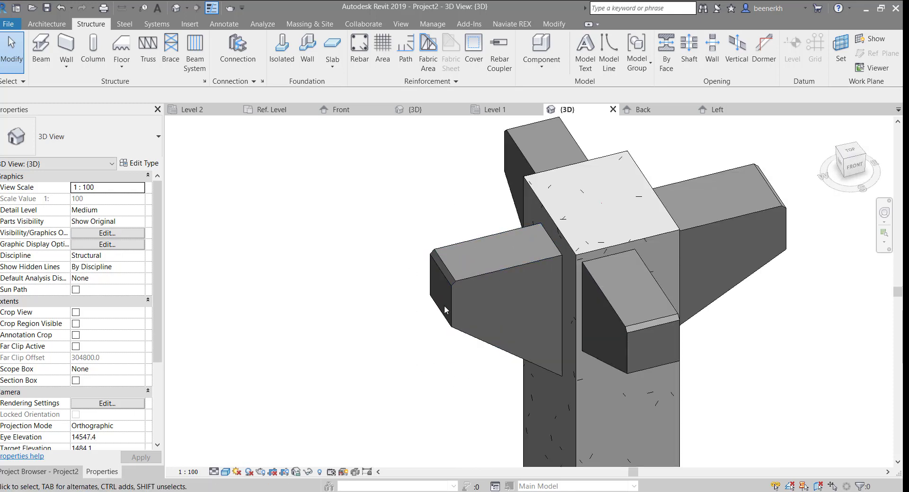
scroll(458, 264, up, 2)
scroll(458, 263, down, 1)
scroll(440, 323, down, 1)
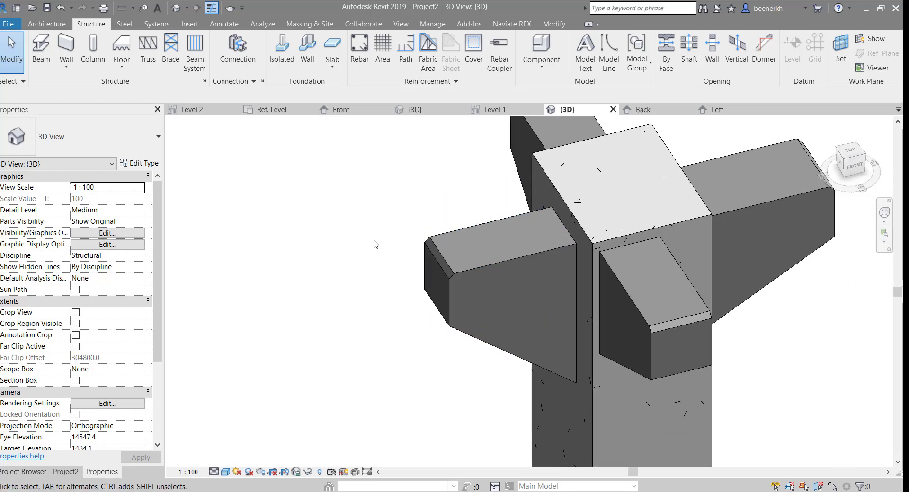
scroll(446, 274, down, 1)
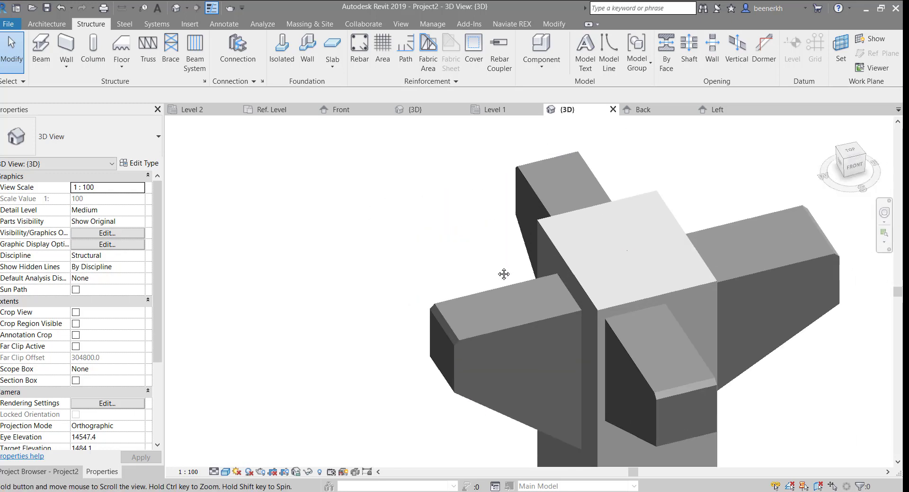
scroll(428, 257, down, 1)
scroll(414, 248, up, 1)
scroll(470, 254, up, 1)
scroll(470, 254, down, 1)
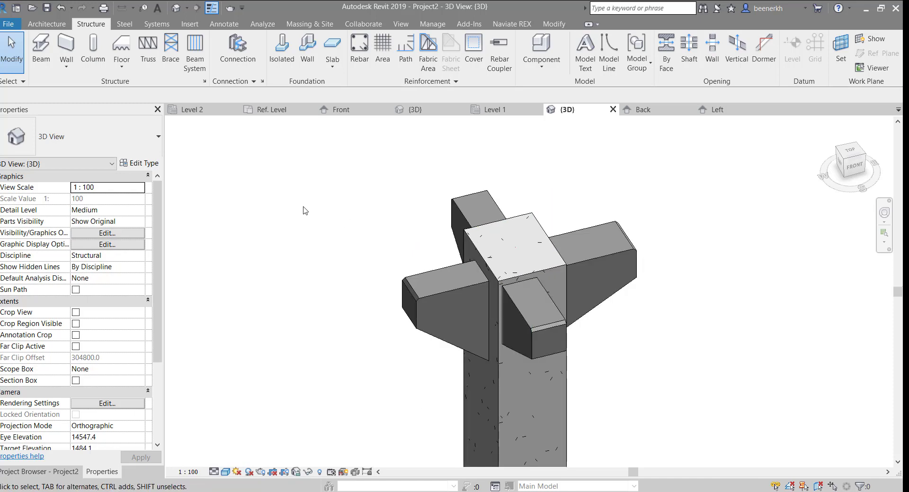
middle_drag(407, 277, 430, 276)
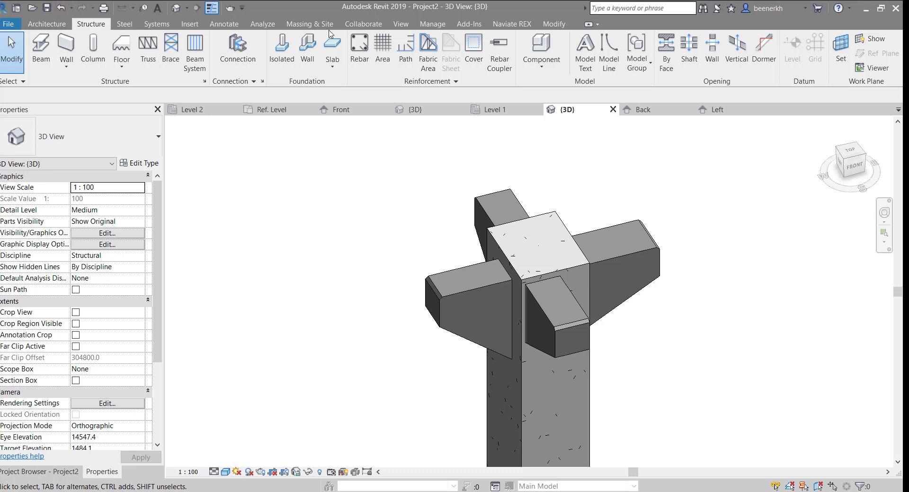
Step: Switch the ribbon to the Insert tab to reach the Load Family command
click(198, 25)
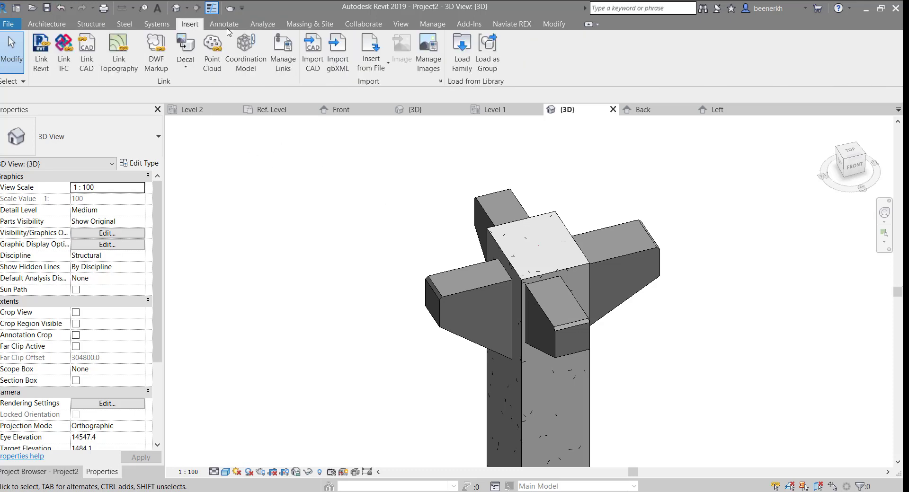
Step: Start Load Family and browse from Local Disk (C:) into the RVT 2019 folder
click(462, 57)
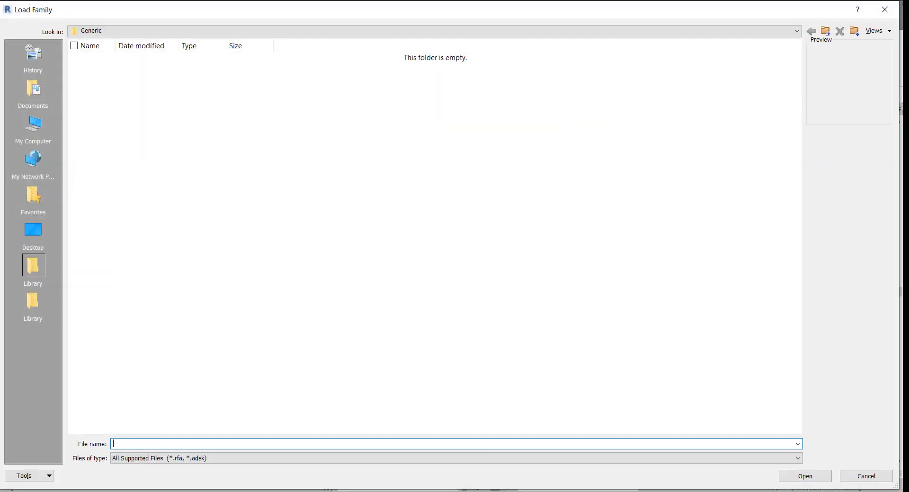
click(22, 229)
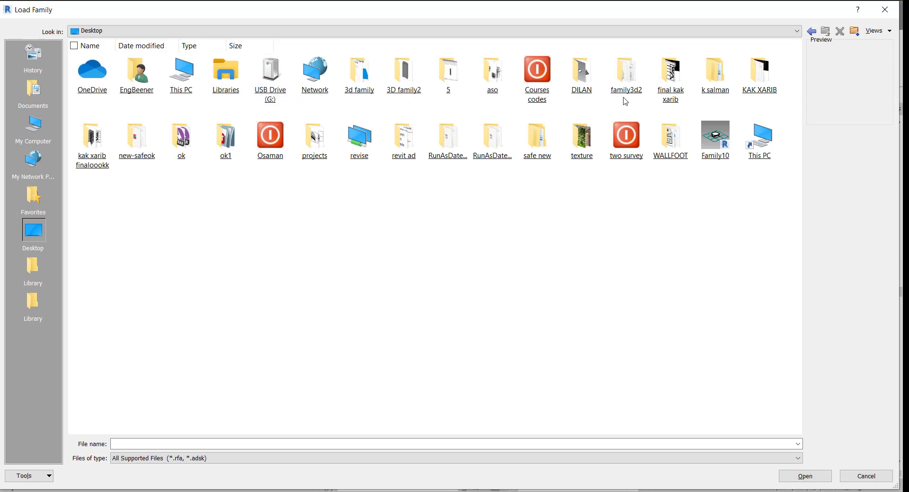
double_click(757, 136)
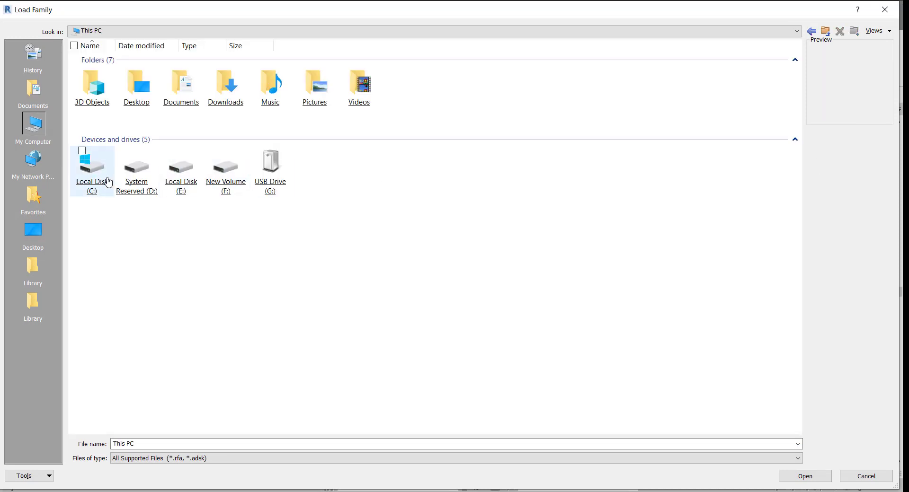
double_click(95, 176)
double_click(131, 72)
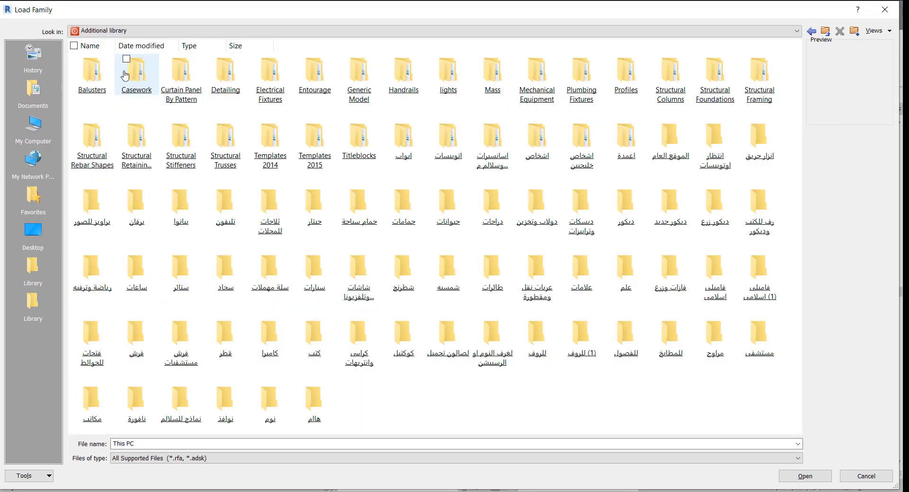
click(812, 32)
double_click(761, 74)
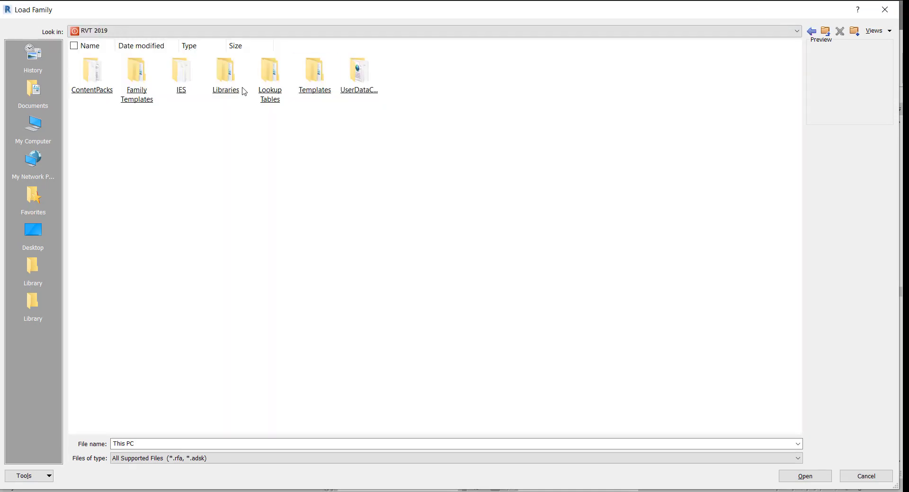
double_click(314, 71)
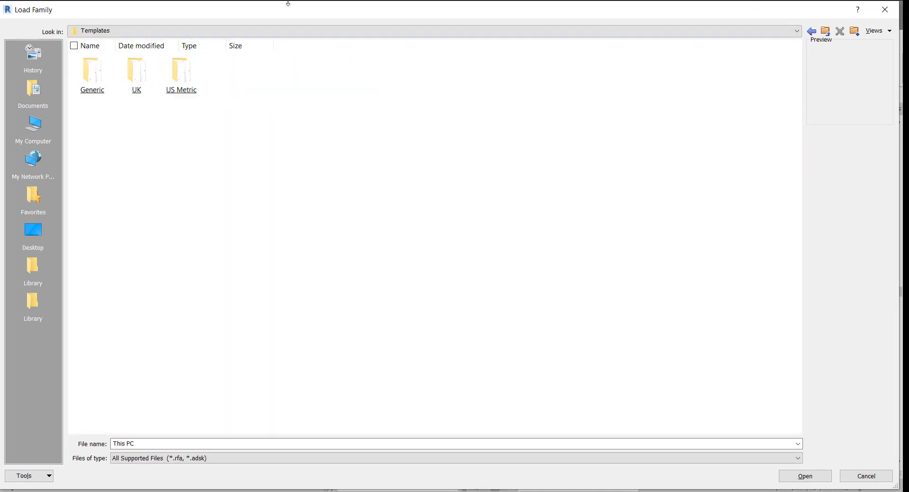
click(810, 34)
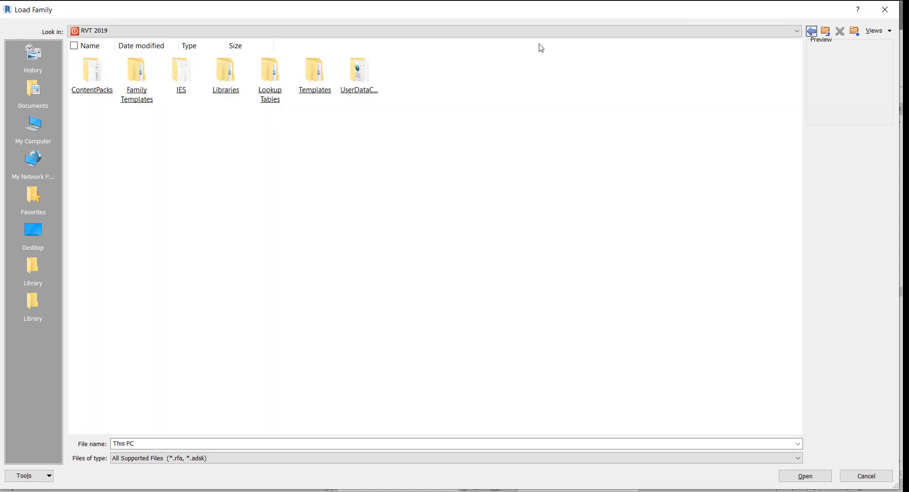
Step: Navigate through Libraries, US Metric and Structural Columns into the Precast Concrete folder
double_click(220, 76)
double_click(188, 73)
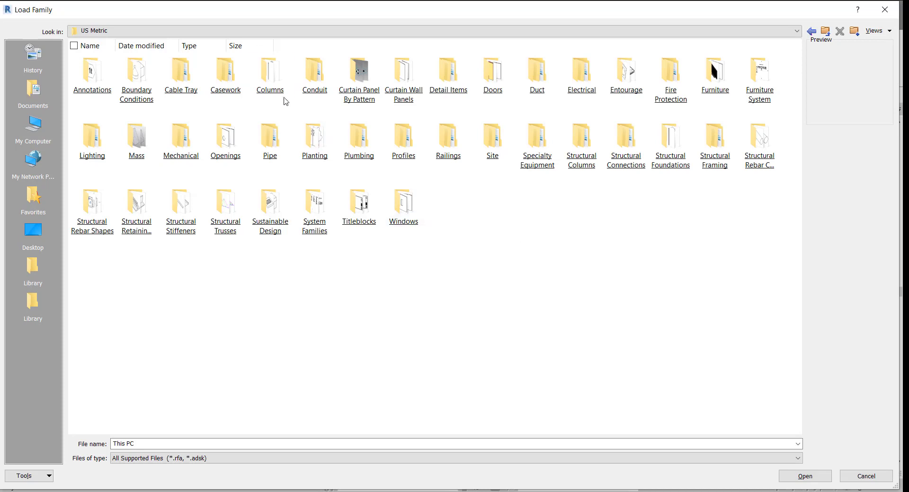
double_click(259, 75)
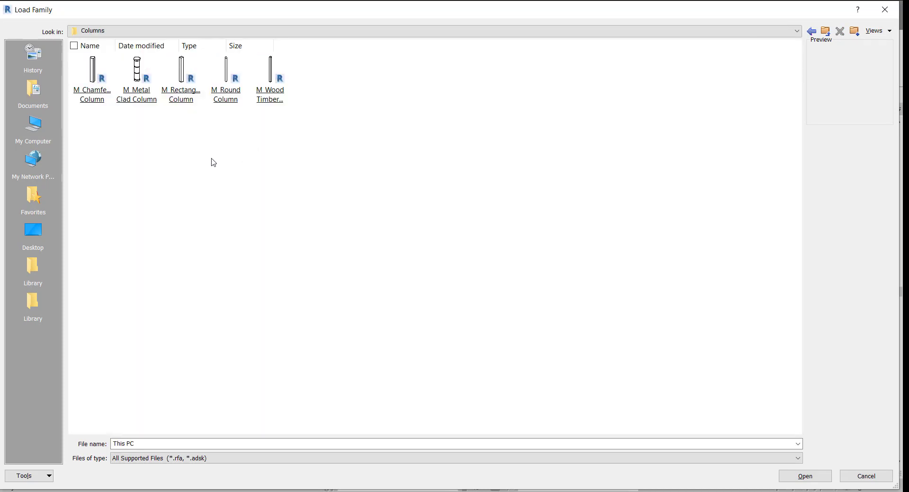
click(811, 32)
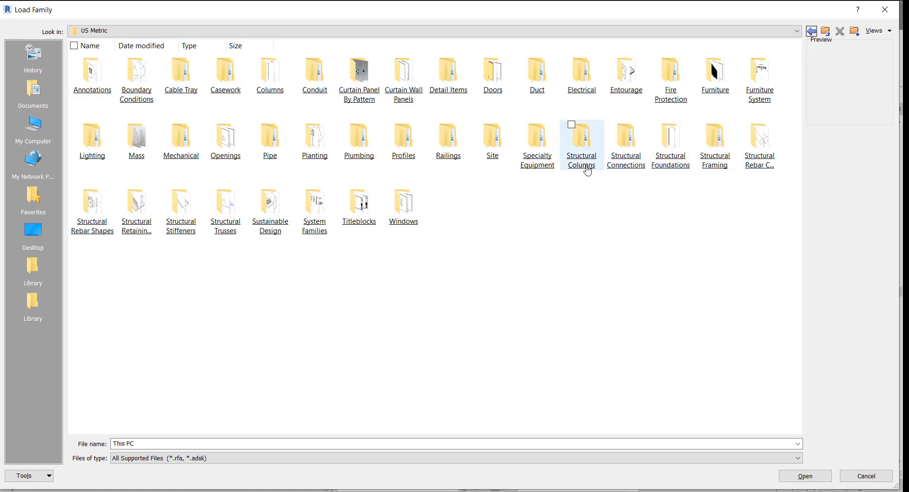
click(578, 151)
double_click(578, 151)
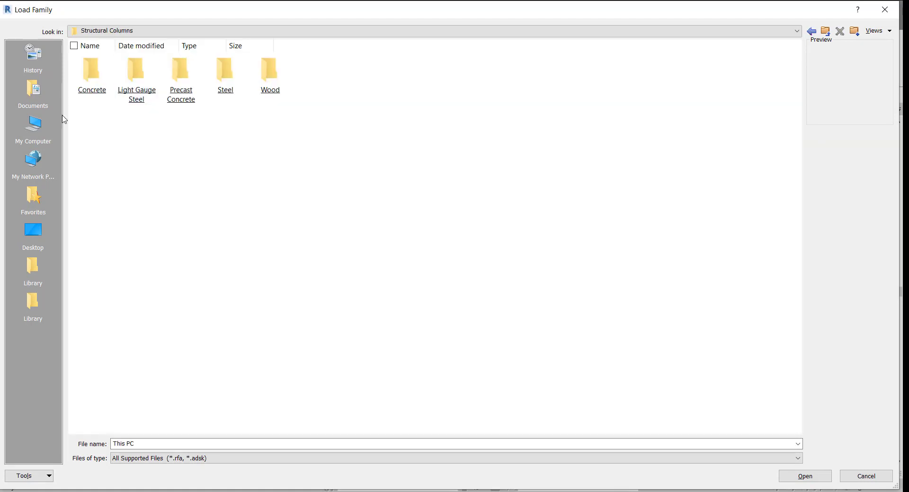
double_click(92, 71)
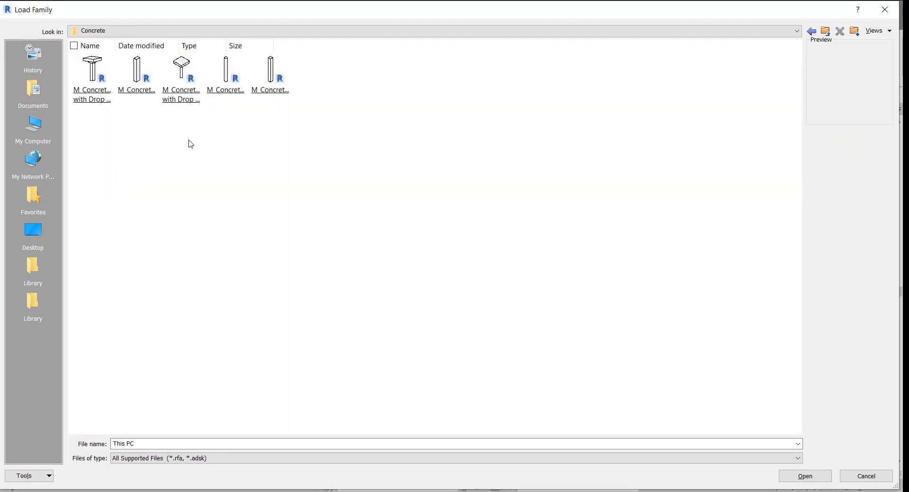
click(813, 32)
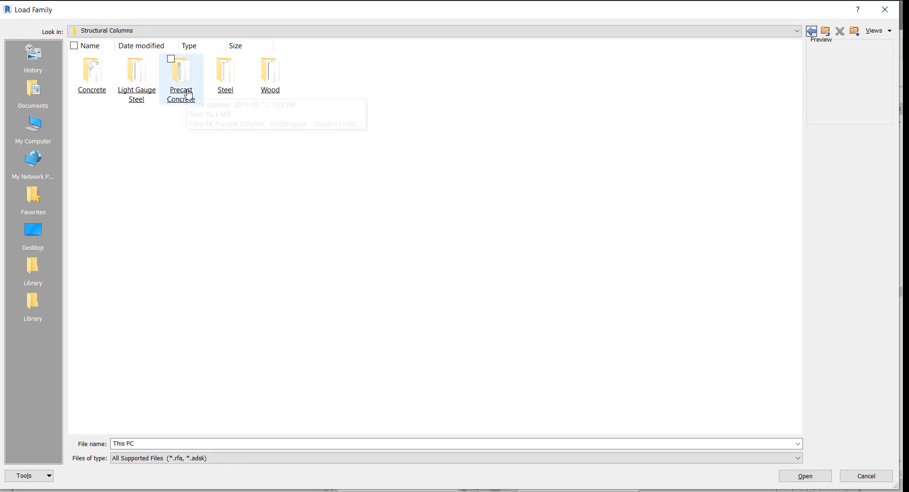
double_click(183, 76)
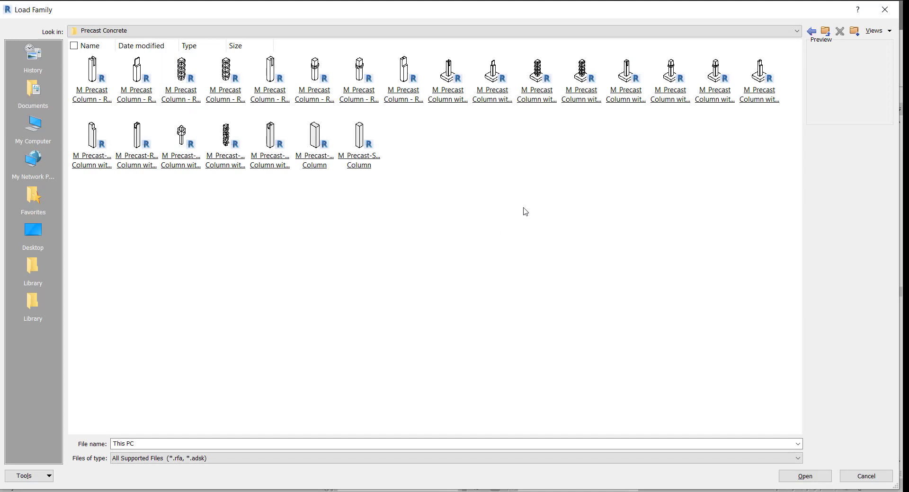
Step: Show families as extra large icons and load M_Precast-Rectangular Column with Corbels
right_click(235, 230)
mouse_move(296, 246)
click(395, 252)
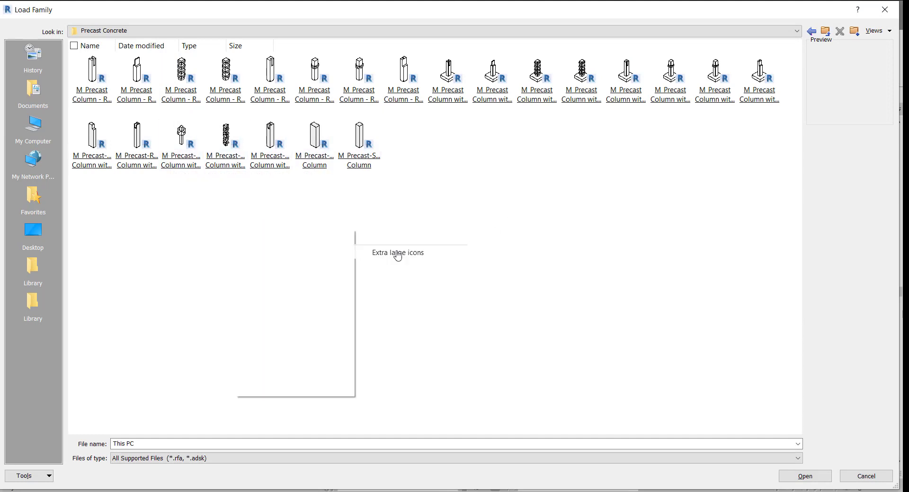
scroll(501, 118, down, 5)
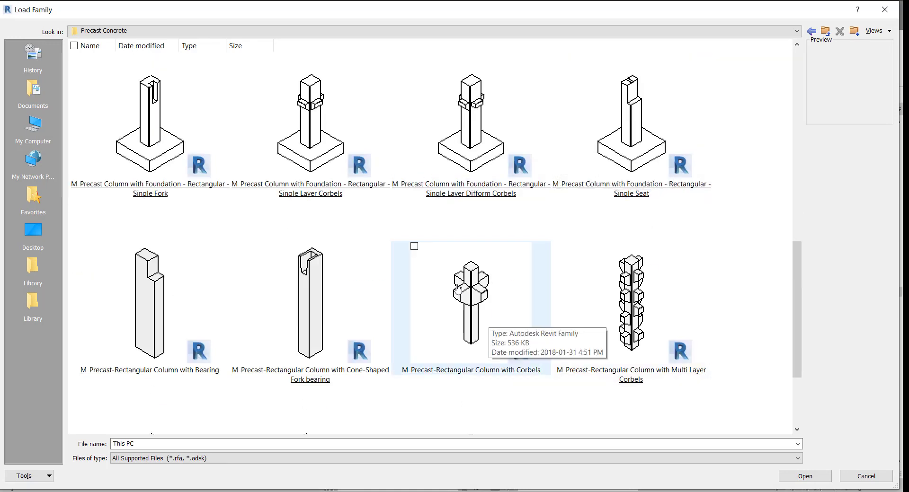
double_click(458, 288)
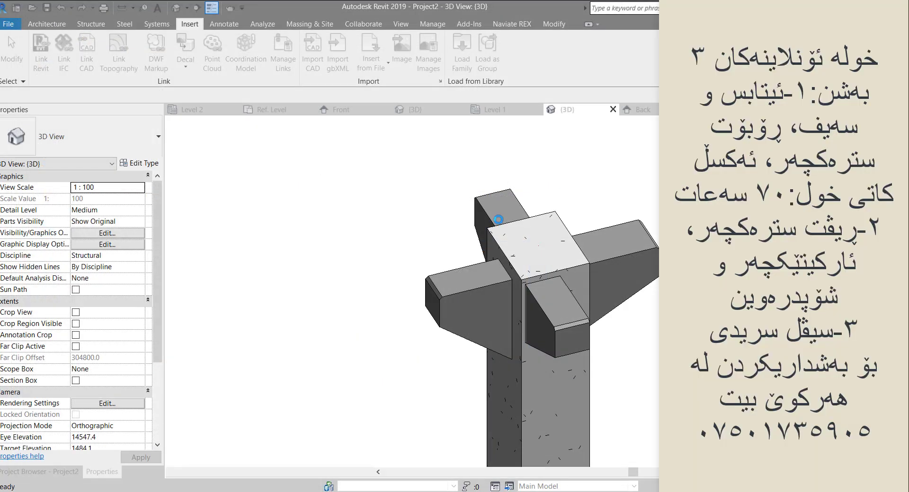
Step: Place a 300 x 300 corbel column right of the existing column and zoom to inspect it
scroll(430, 157, down, 5)
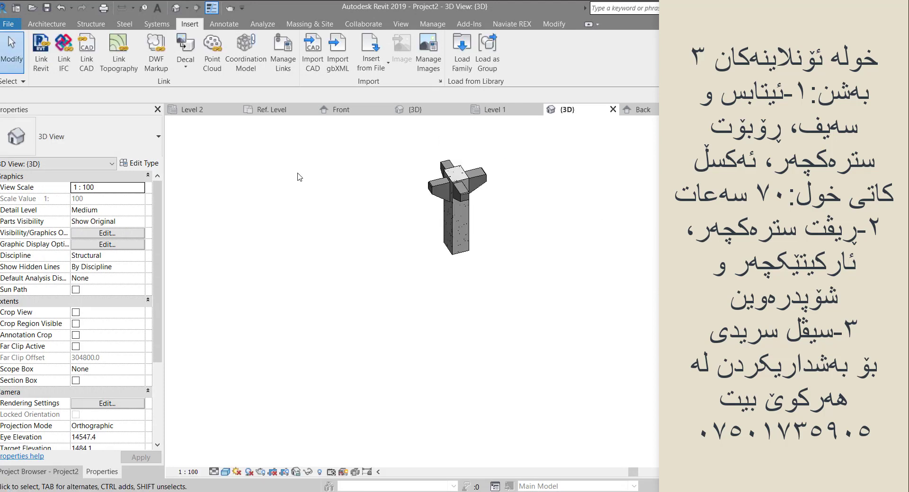
click(91, 23)
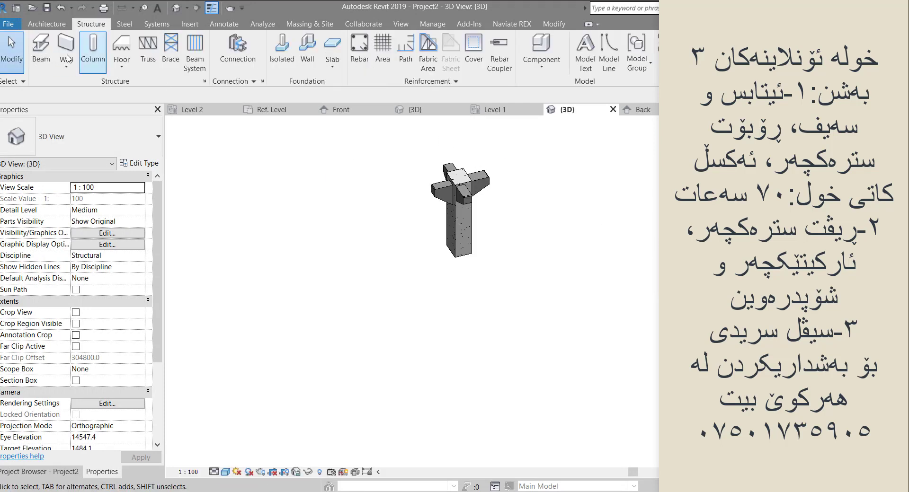
click(90, 65)
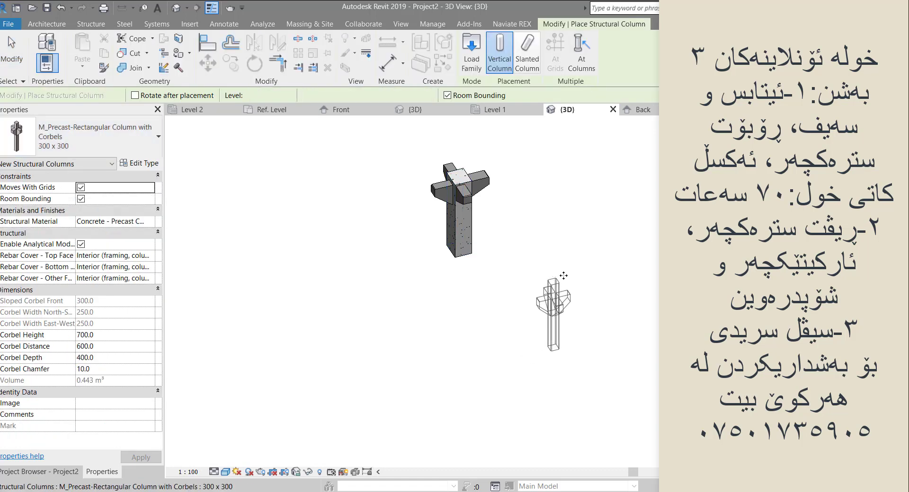
scroll(563, 275, up, 4)
click(530, 189)
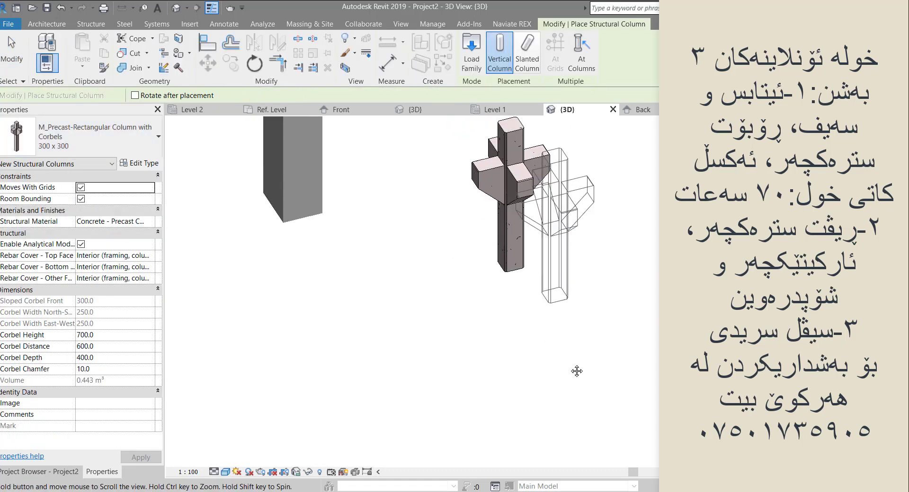
click(15, 60)
scroll(237, 207, up, 6)
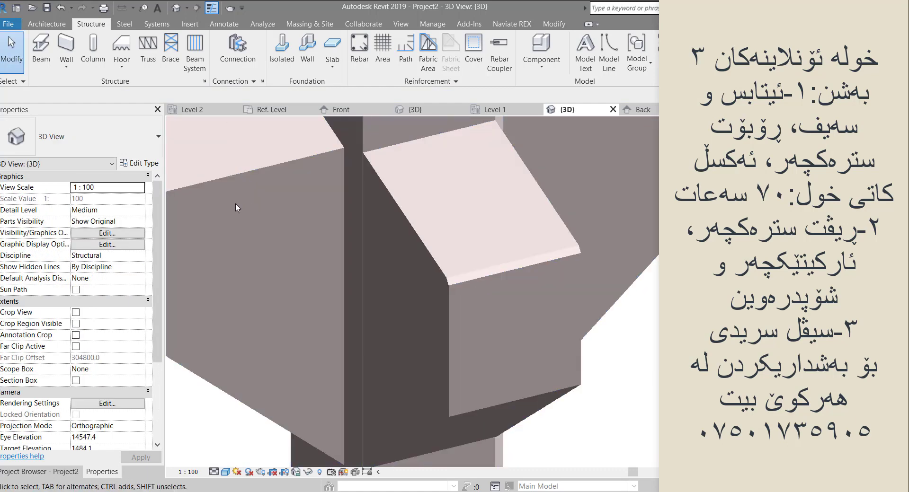
scroll(237, 207, down, 3)
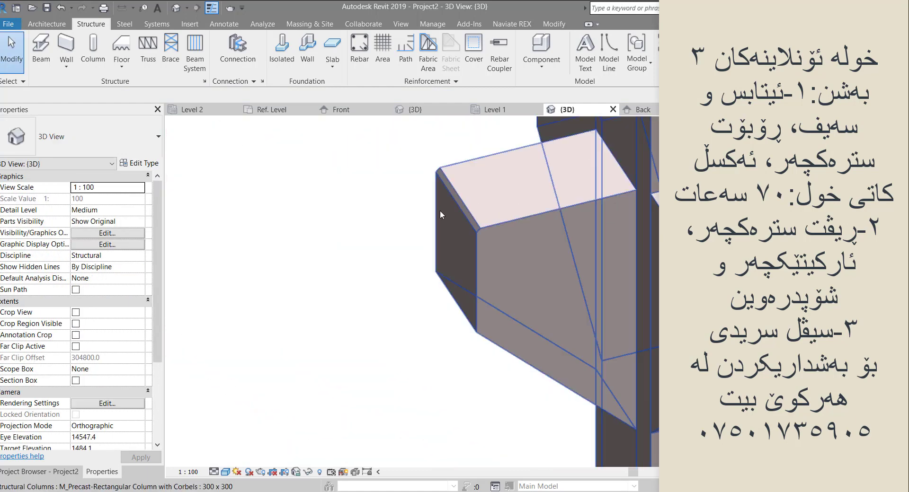
scroll(440, 211, down, 3)
scroll(481, 239, down, 3)
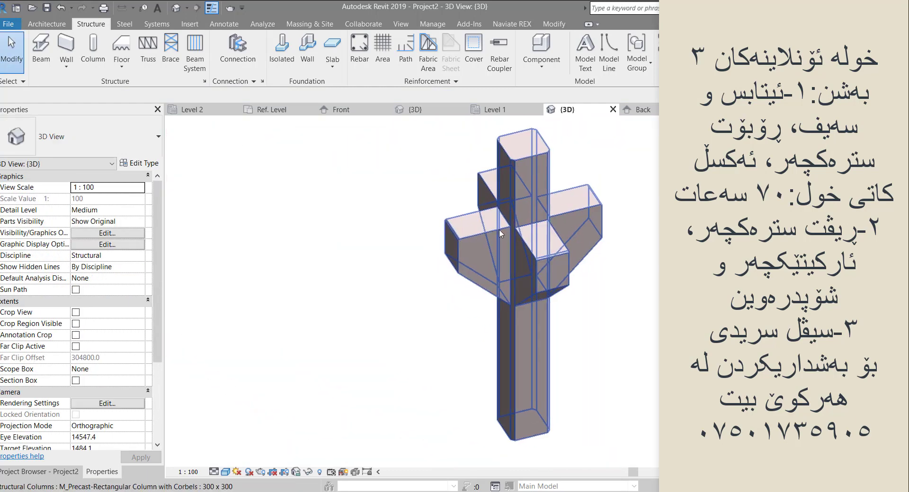
Step: Edit the corbel column's family and open its Lower Ref. Level floor plan, centred on the column
click(534, 256)
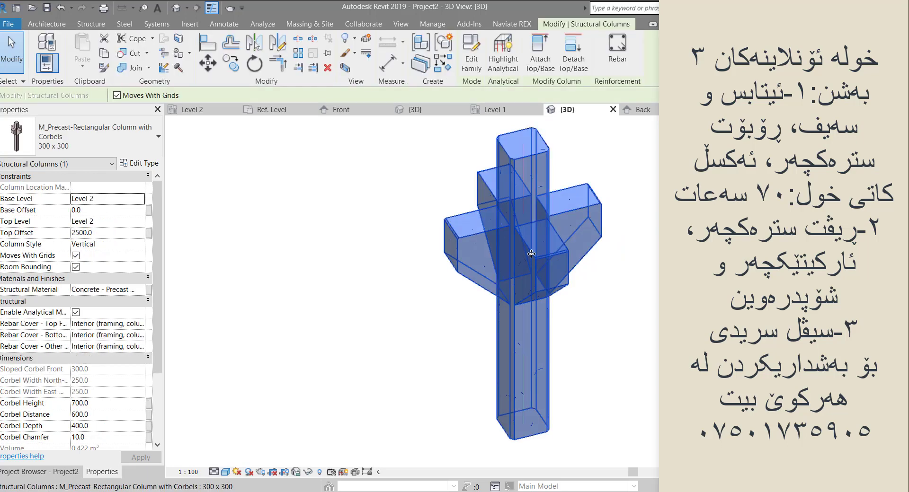
click(477, 55)
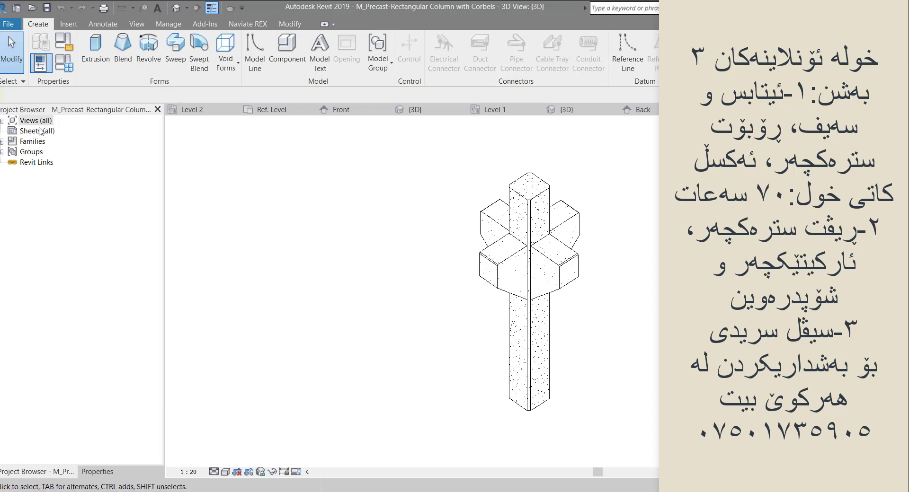
click(3, 121)
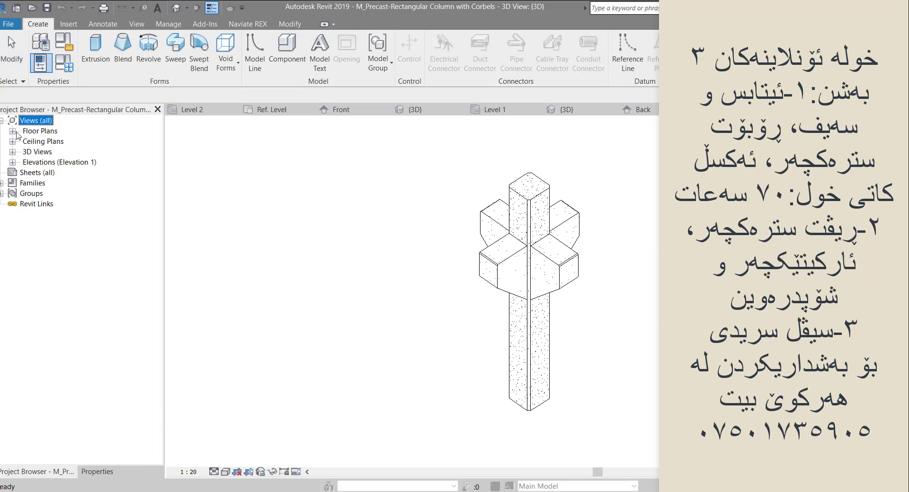
click(12, 131)
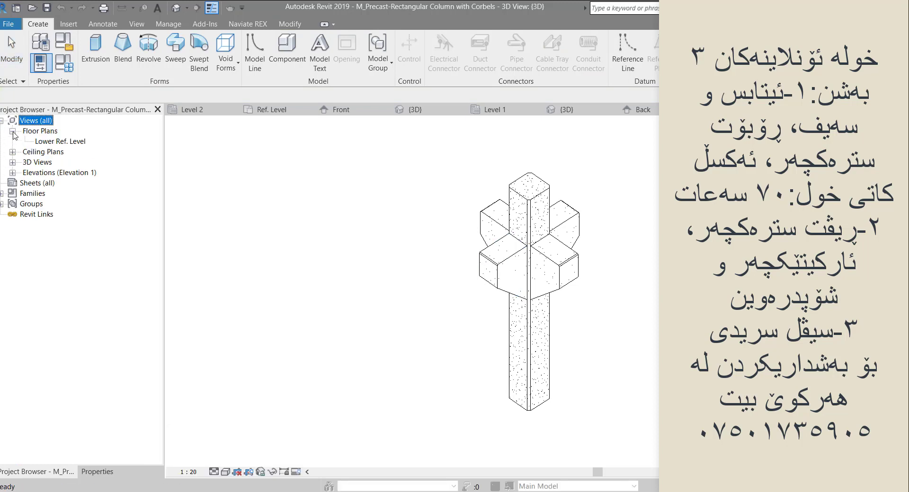
double_click(45, 142)
scroll(532, 273, up, 3)
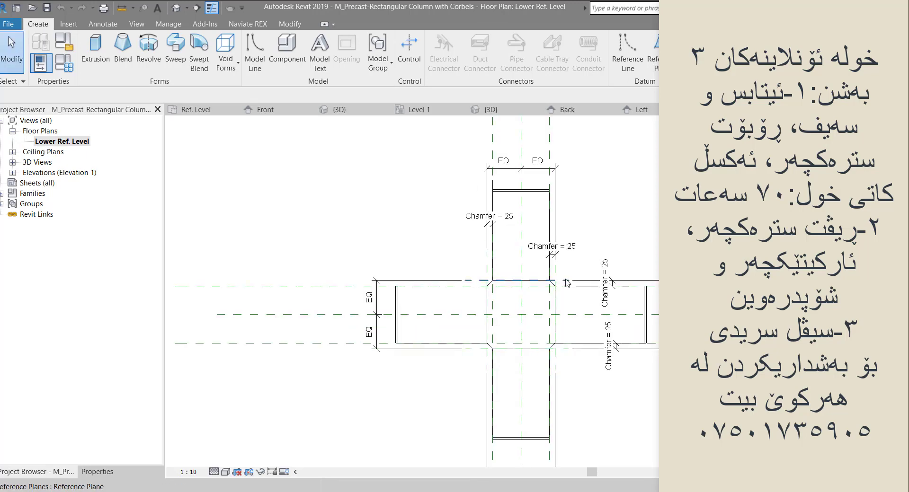
scroll(532, 273, up, 3)
middle_drag(532, 273, 547, 294)
scroll(479, 224, down, 5)
scroll(530, 189, up, 4)
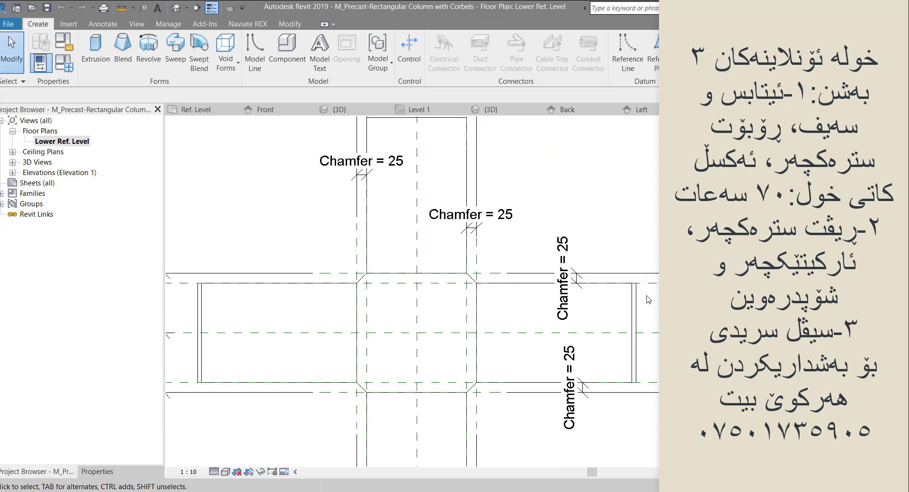
scroll(656, 244, down, 2)
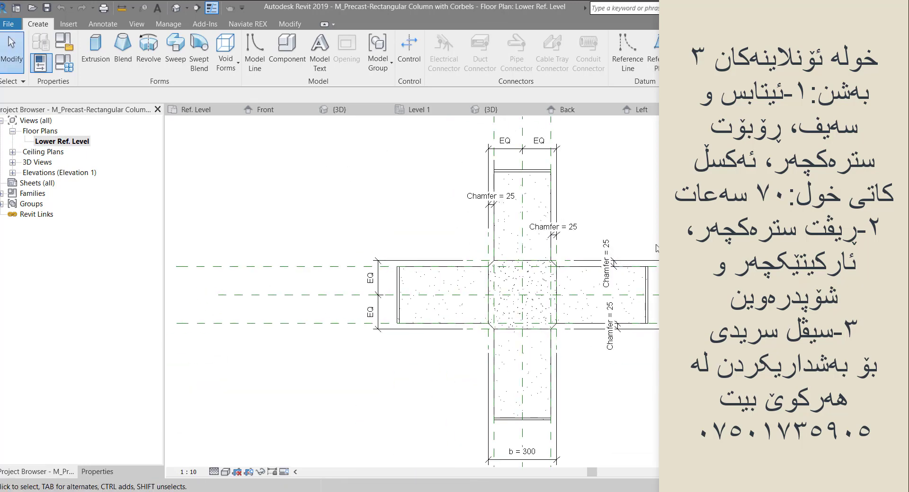
Step: Delete the column body with its left, right and lower corbels, keeping only the upper corbel
click(535, 173)
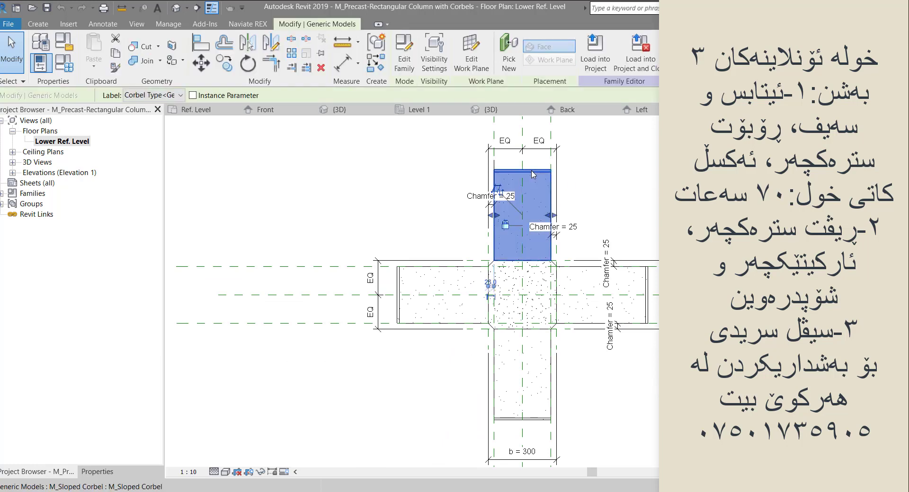
key(Escape)
scroll(520, 227, down, 2)
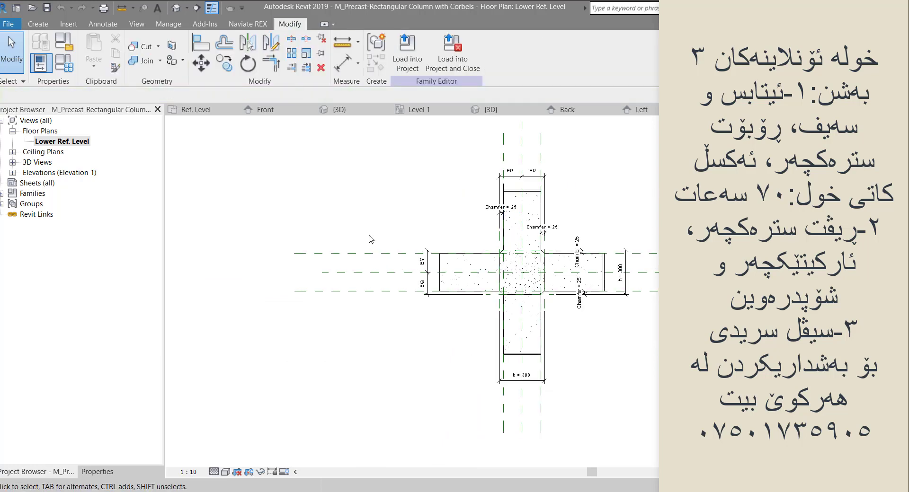
drag(353, 232, 656, 408)
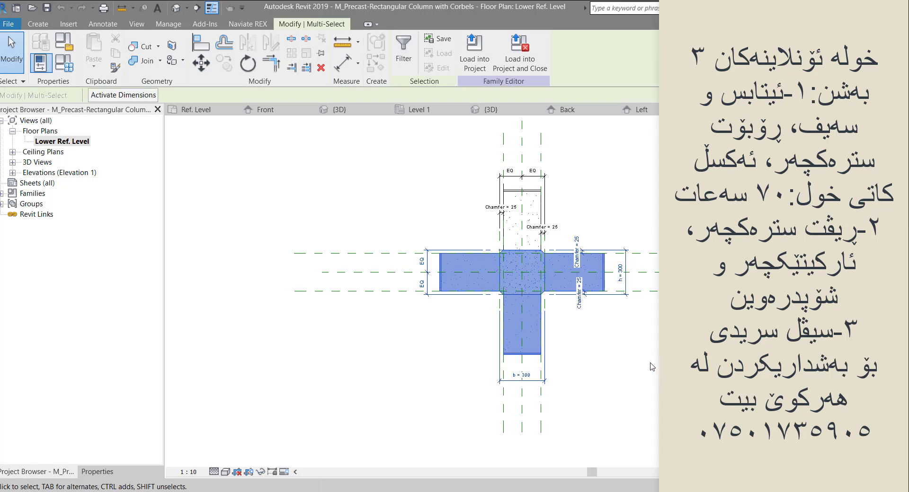
key(Delete)
scroll(553, 279, up, 1)
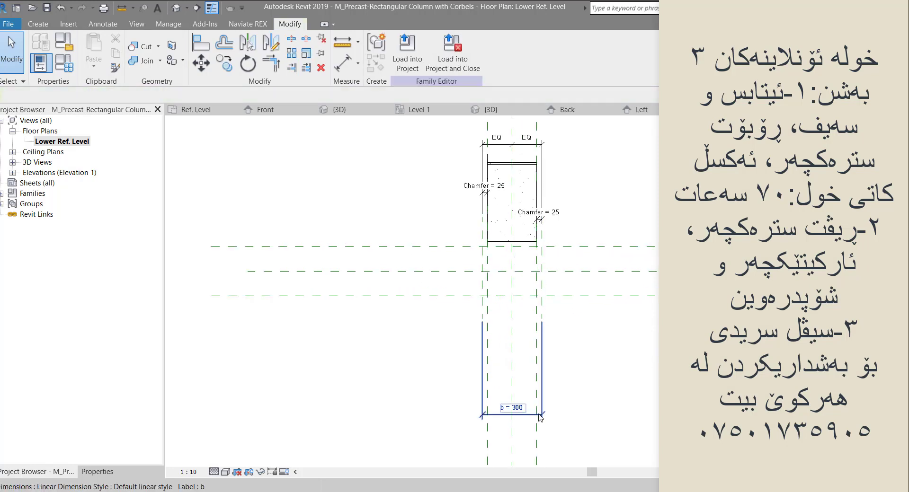
click(540, 416)
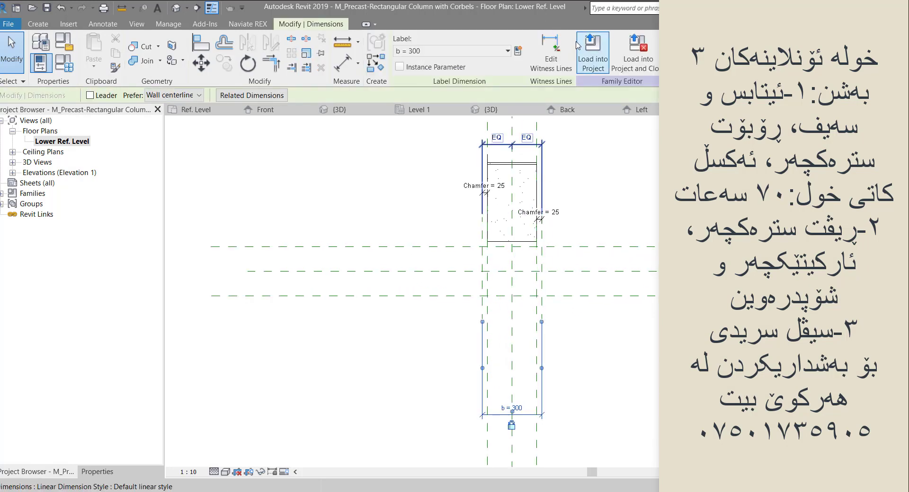
key(Escape)
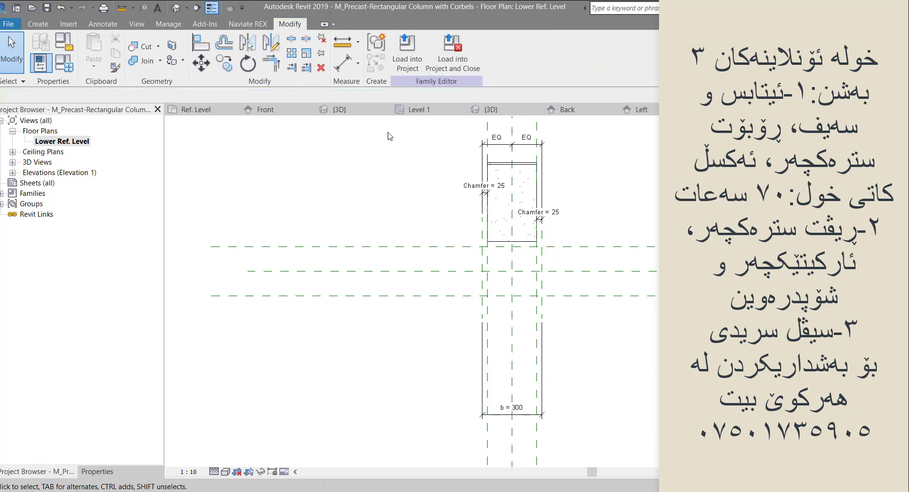
Step: Load the edited family into Project2, overwrite the existing version, and select the updated column
click(407, 49)
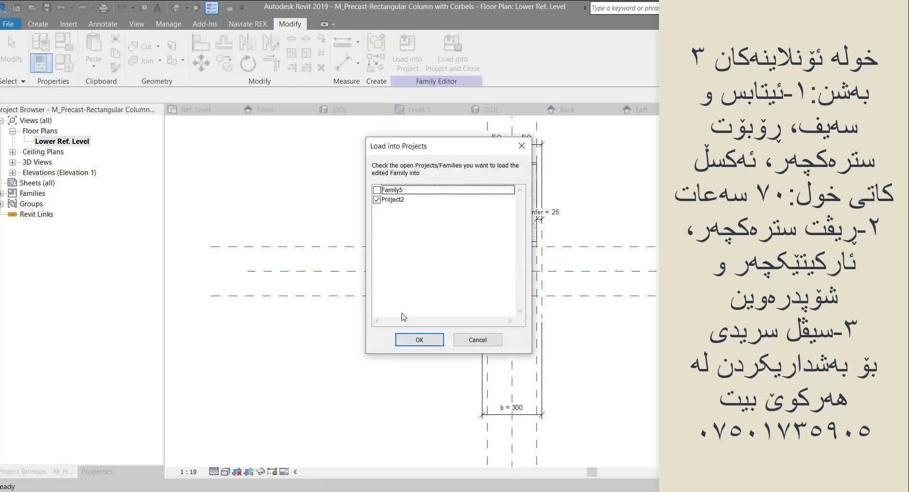
click(413, 345)
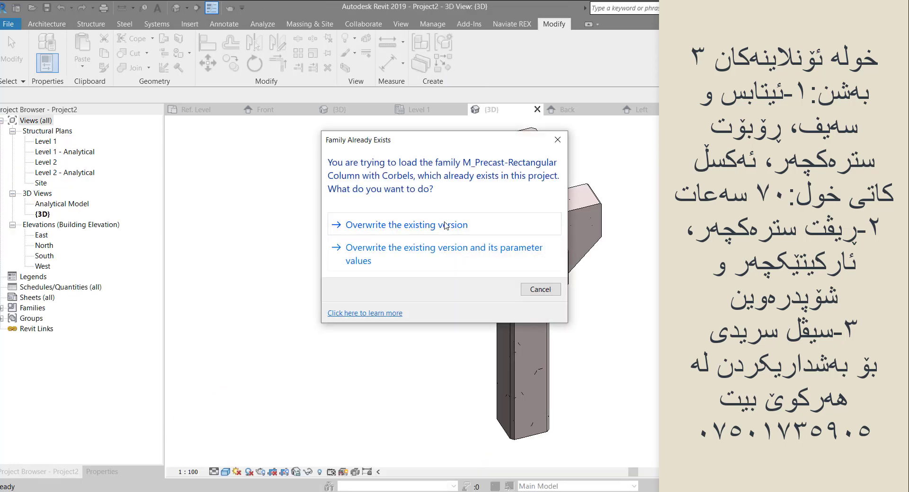
click(445, 225)
click(516, 210)
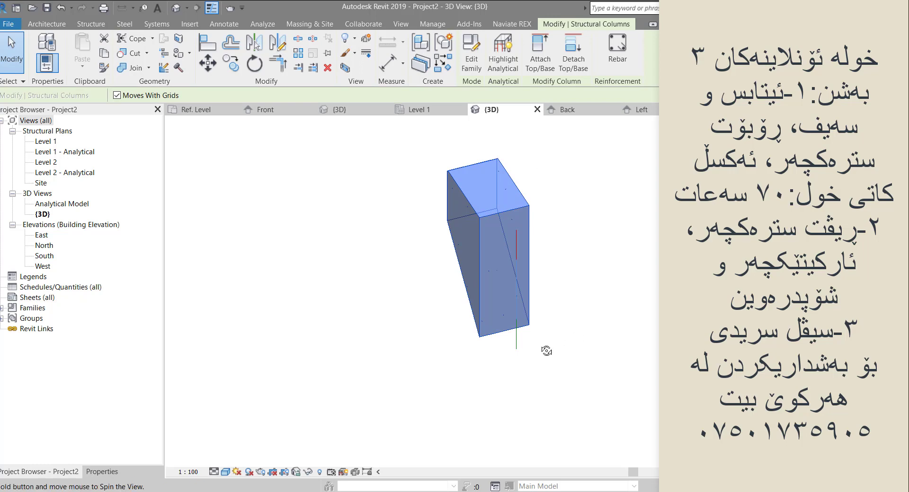
Step: Orbit around the reshaped column, reselect it, and pan to reveal the large corbelled column
shift+middle_drag(547, 350, 447, 339)
scroll(436, 300, down, 3)
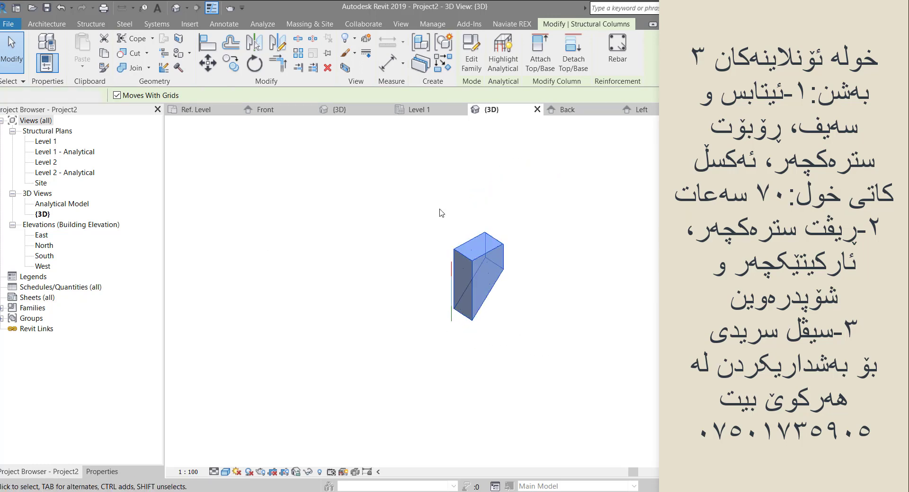
key(Escape)
click(482, 254)
scroll(434, 243, down, 3)
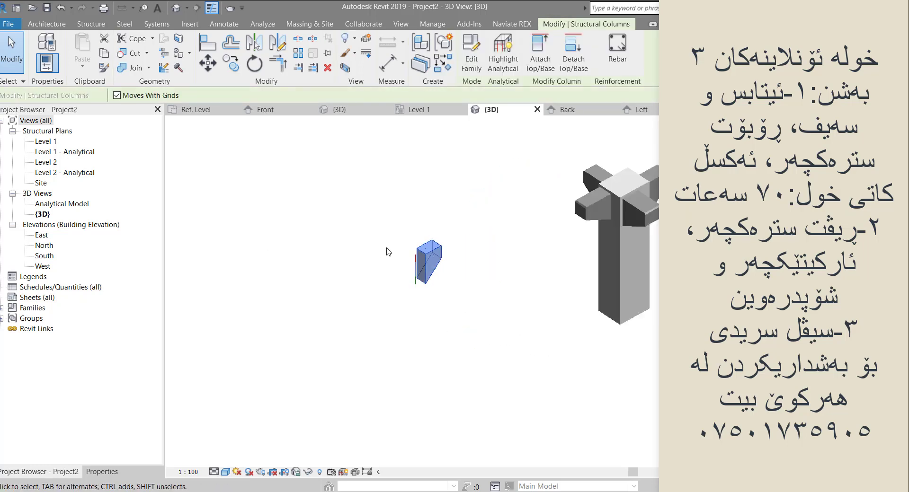
middle_drag(483, 242, 483, 314)
Step: Zoom and pan until both columns, including the corbelled column's top, are framed together
scroll(587, 305, up, 3)
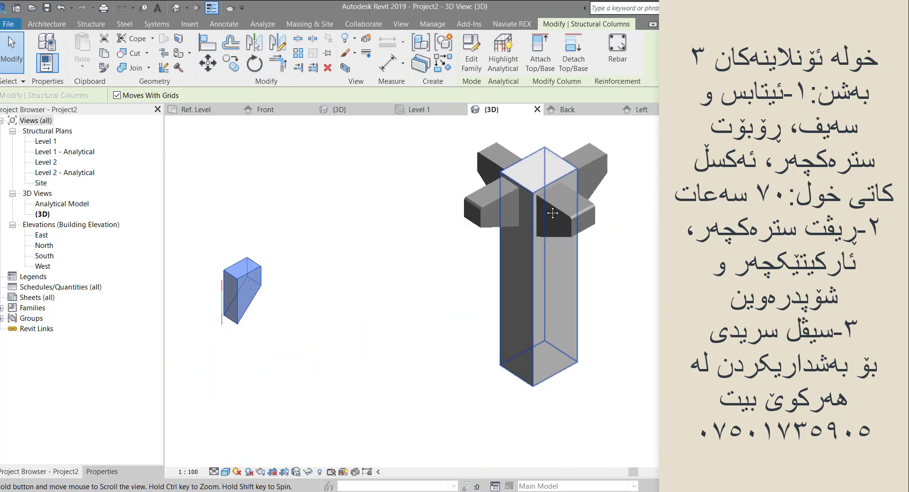
scroll(464, 237, up, 2)
middle_drag(497, 213, 567, 190)
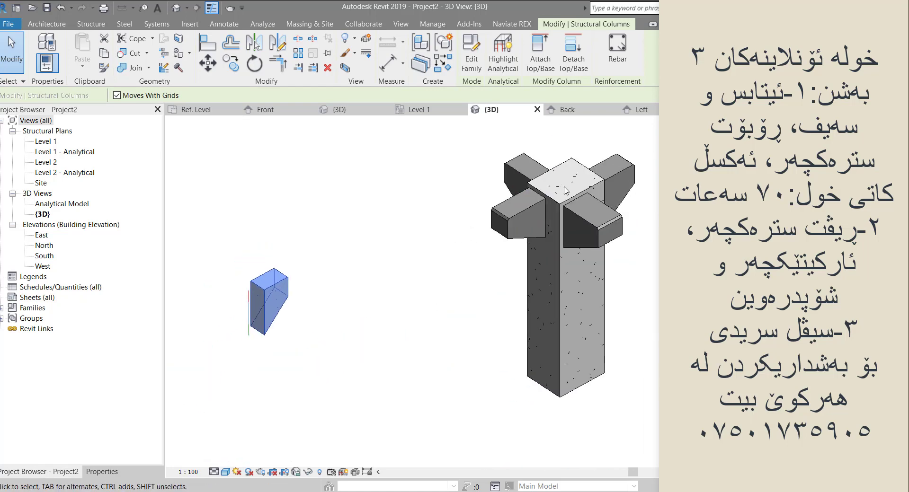
scroll(567, 191, down, 1)
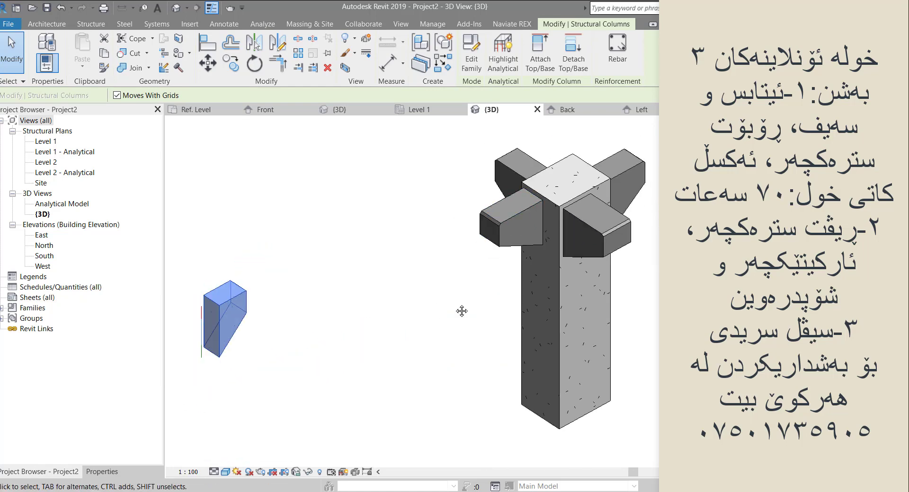
middle_drag(461, 311, 511, 287)
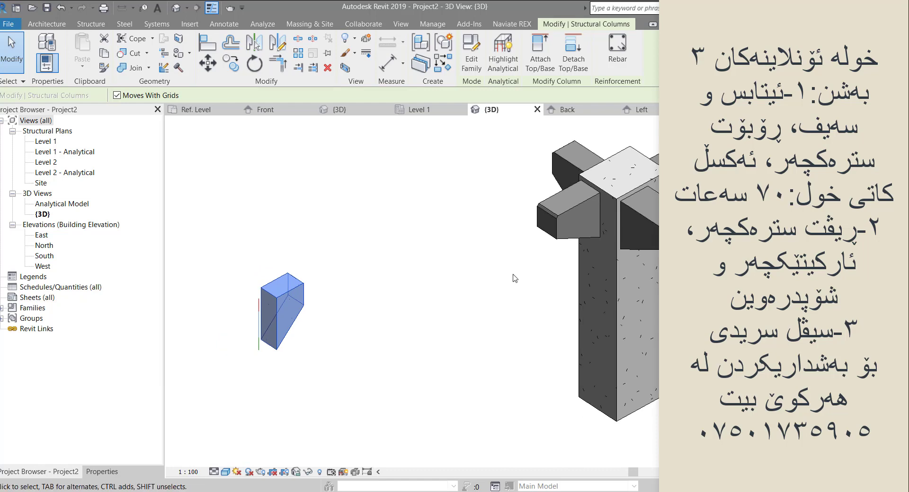
middle_drag(496, 307, 454, 315)
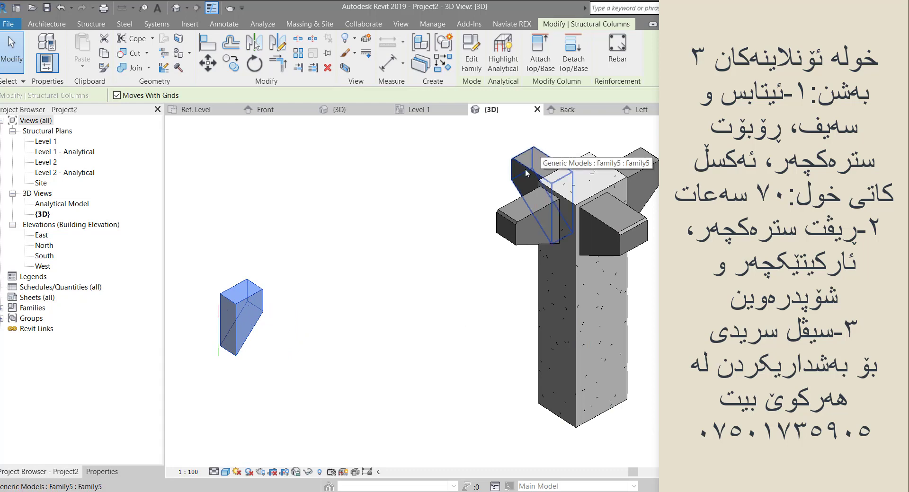
middle_drag(399, 315, 426, 282)
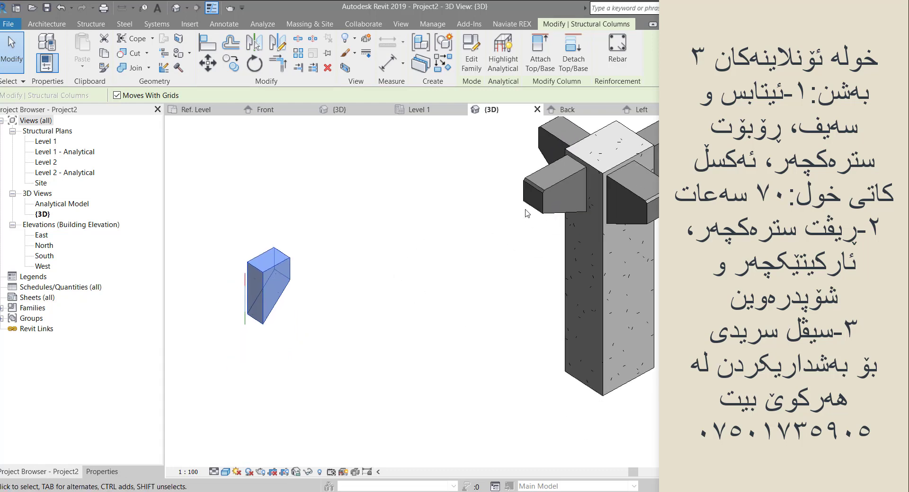
middle_drag(525, 209, 536, 273)
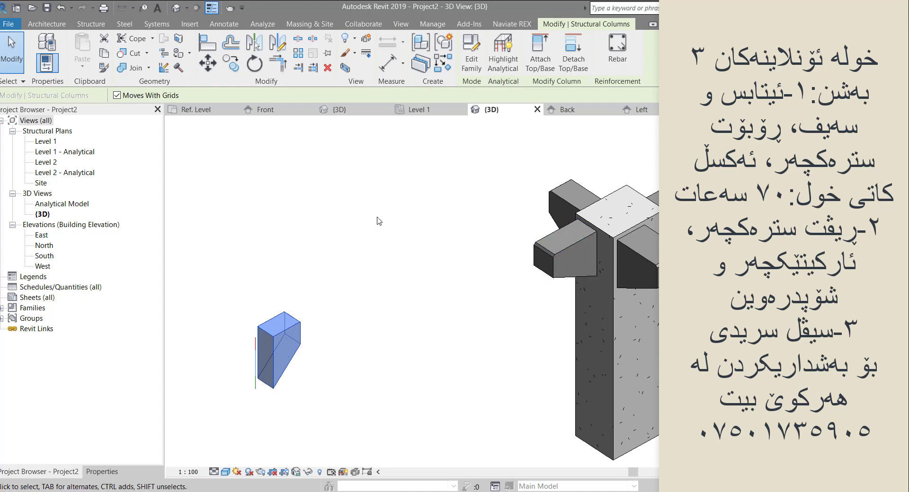
middle_drag(532, 366, 534, 351)
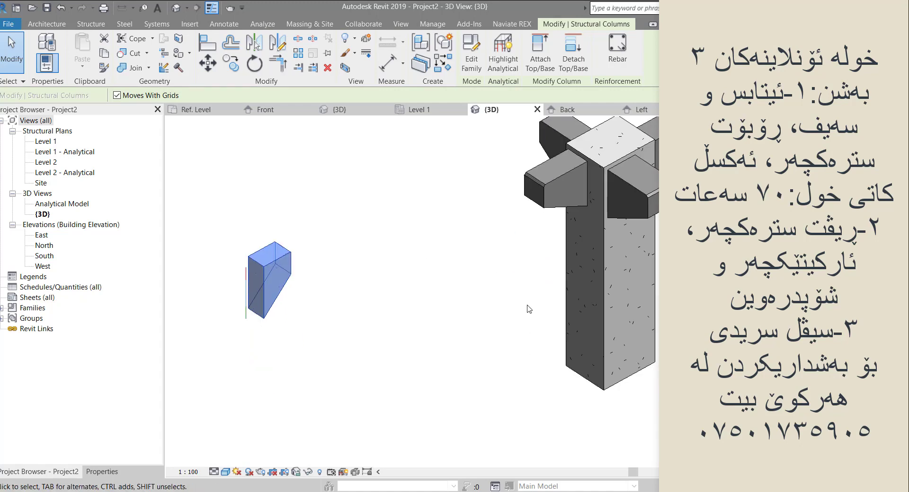